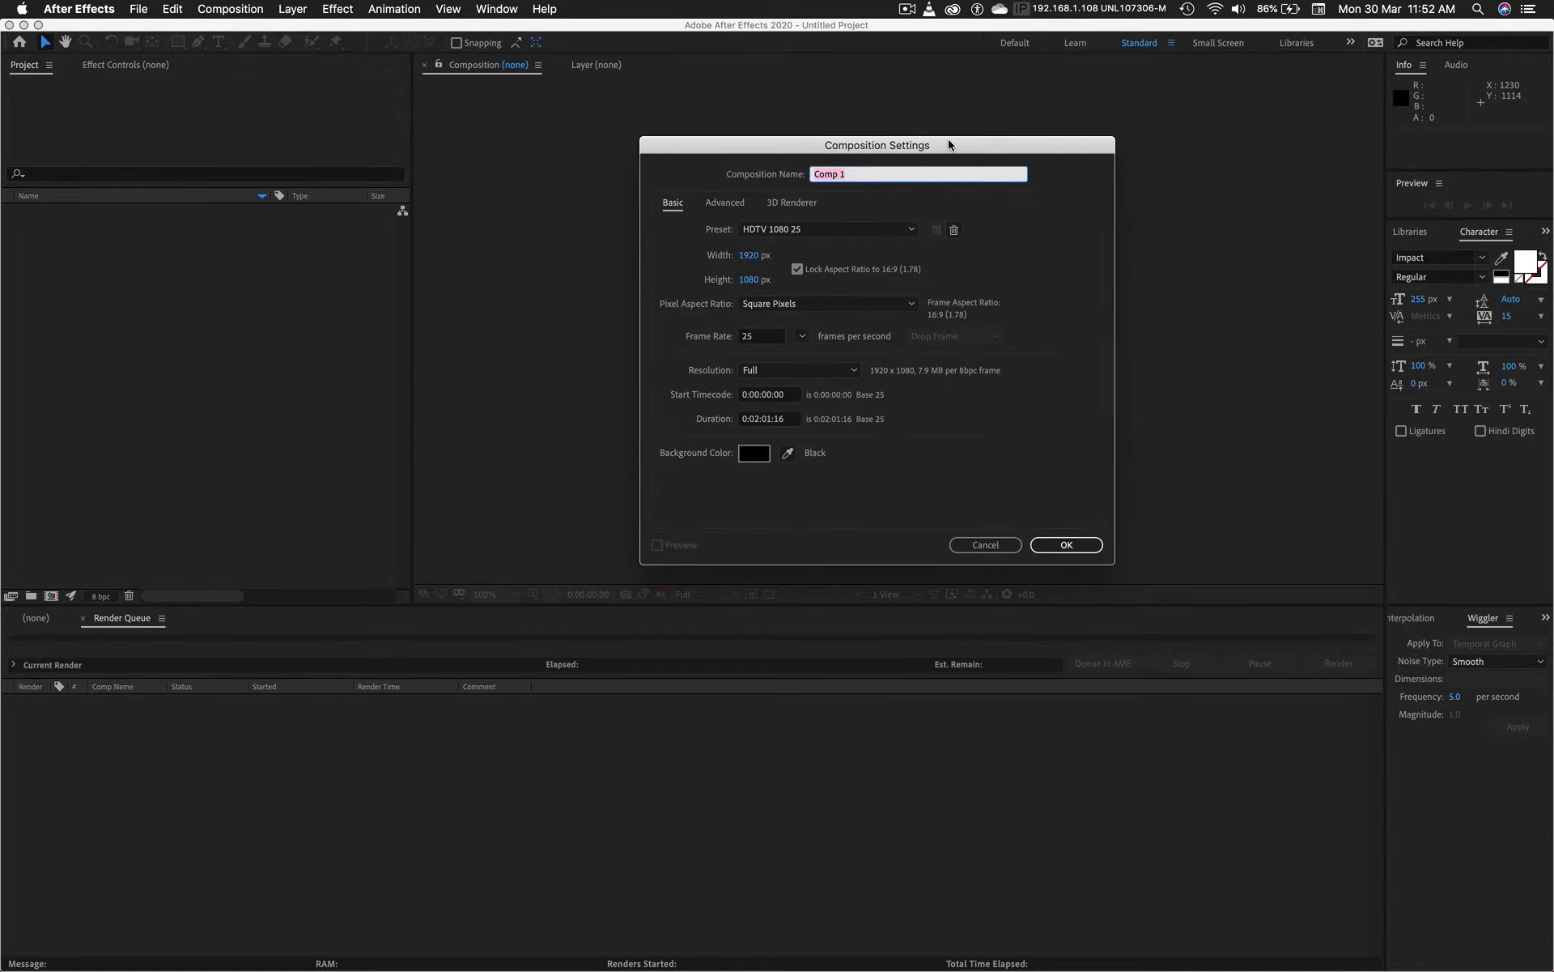
Step: Name the new composition 3d Camera Test and set its duration to 10 seconds
type("3d Camera")
left_click(766, 420)
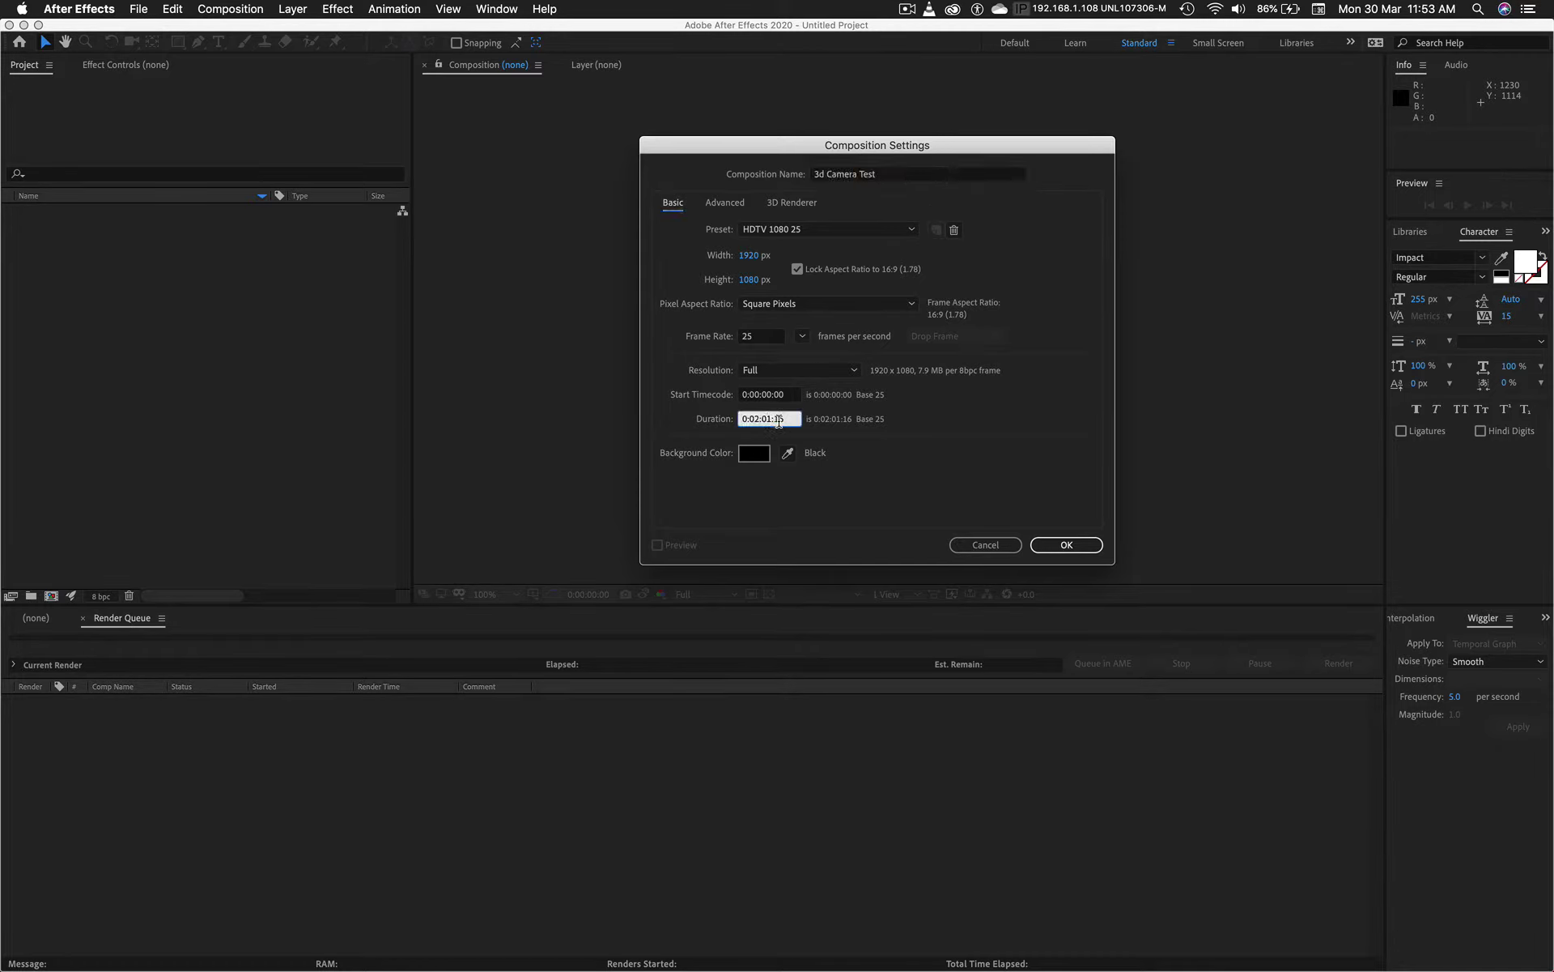
left_click_drag(796, 420, 667, 417)
type("10")
key("Tab")
Step: Set the composition's background color to white (FFFFFF) and create the composition
left_click(760, 458)
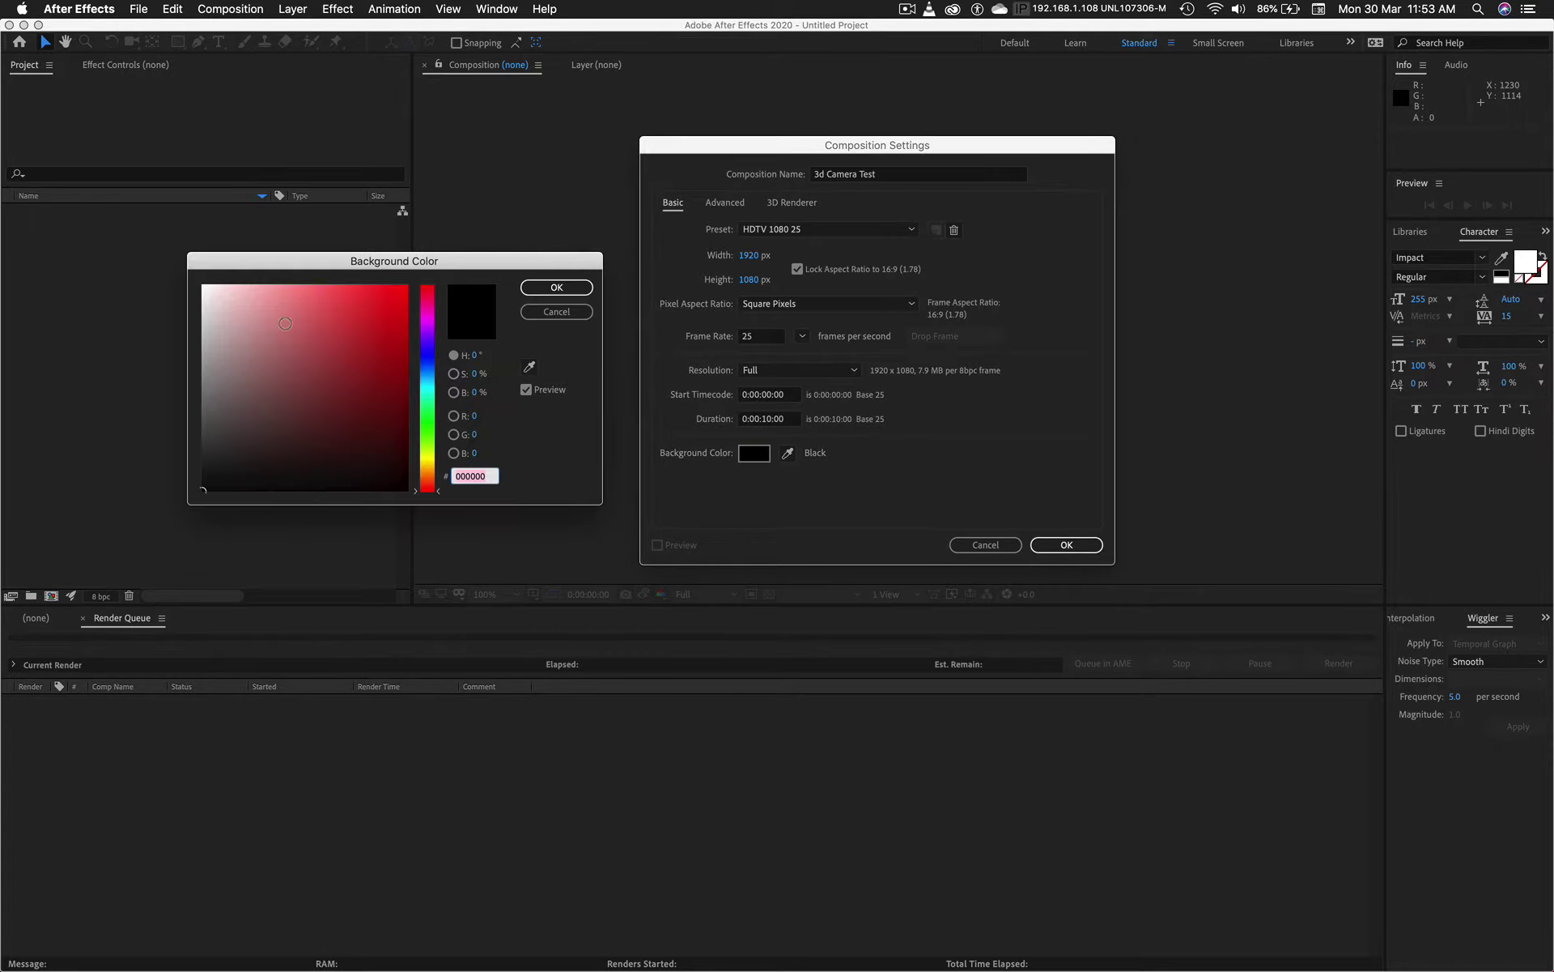
left_click(204, 287)
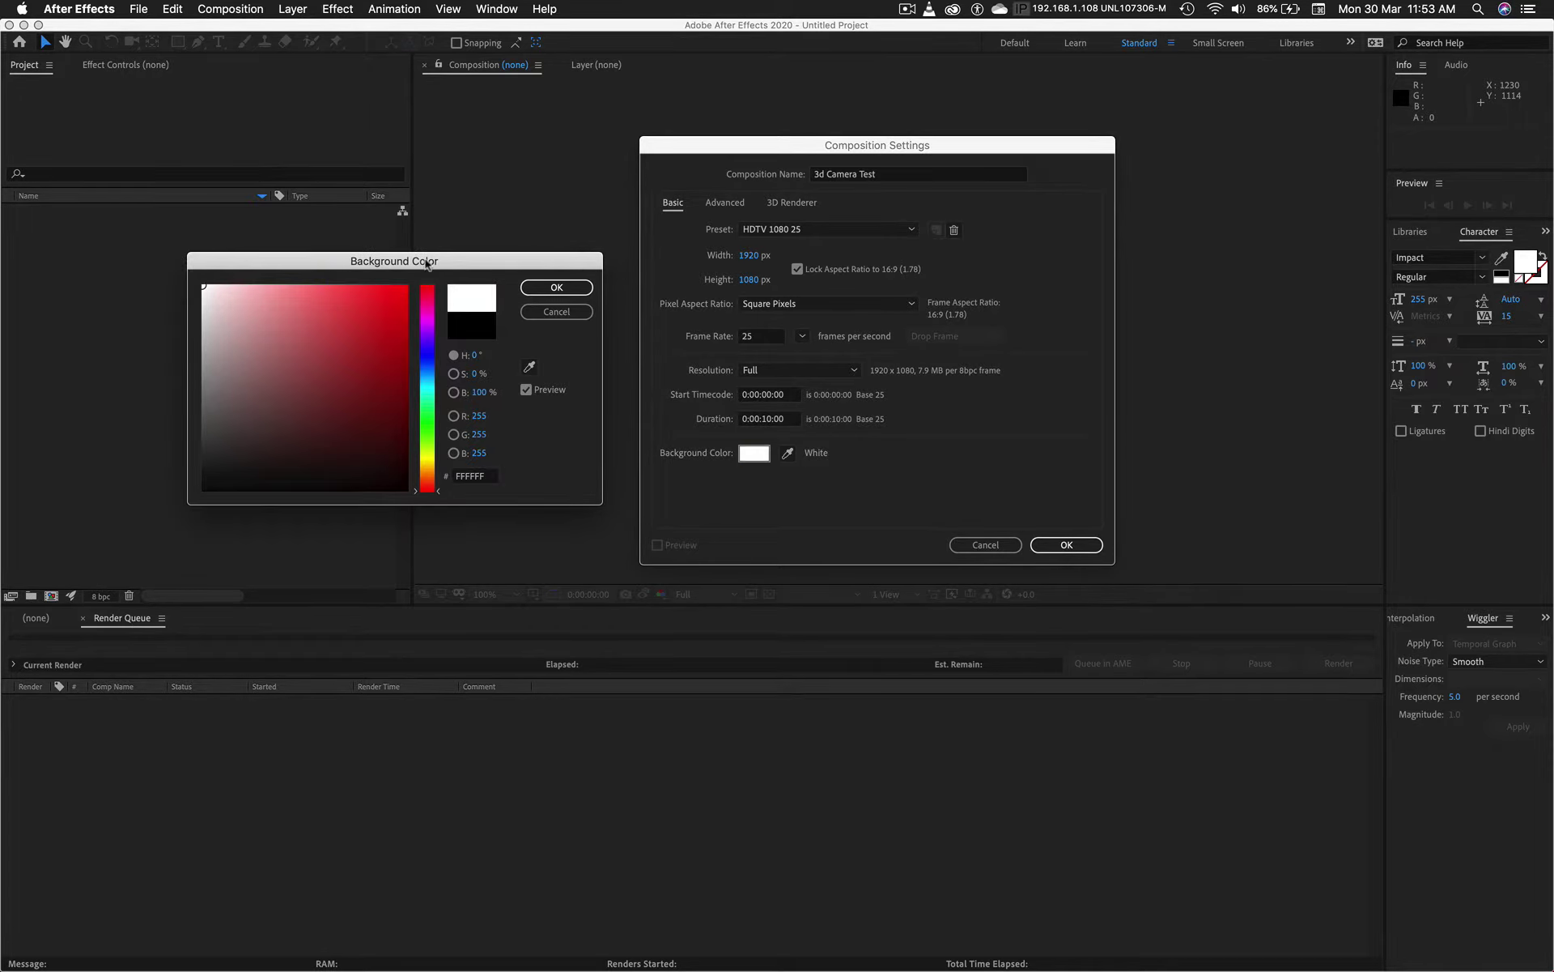
left_click(552, 289)
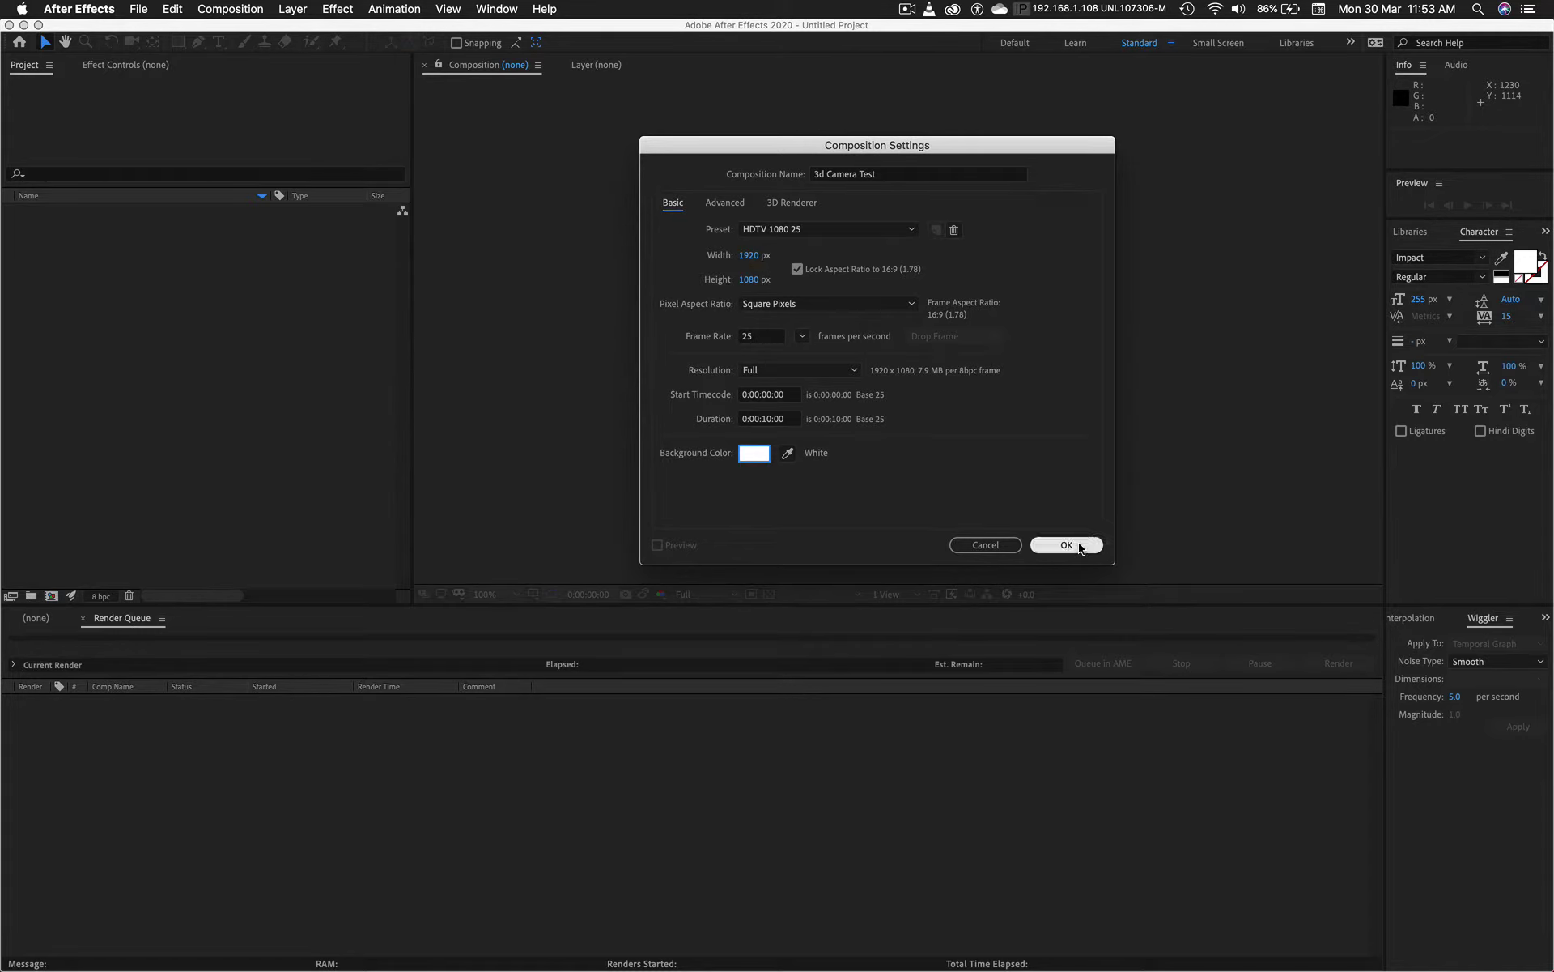
left_click(1081, 548)
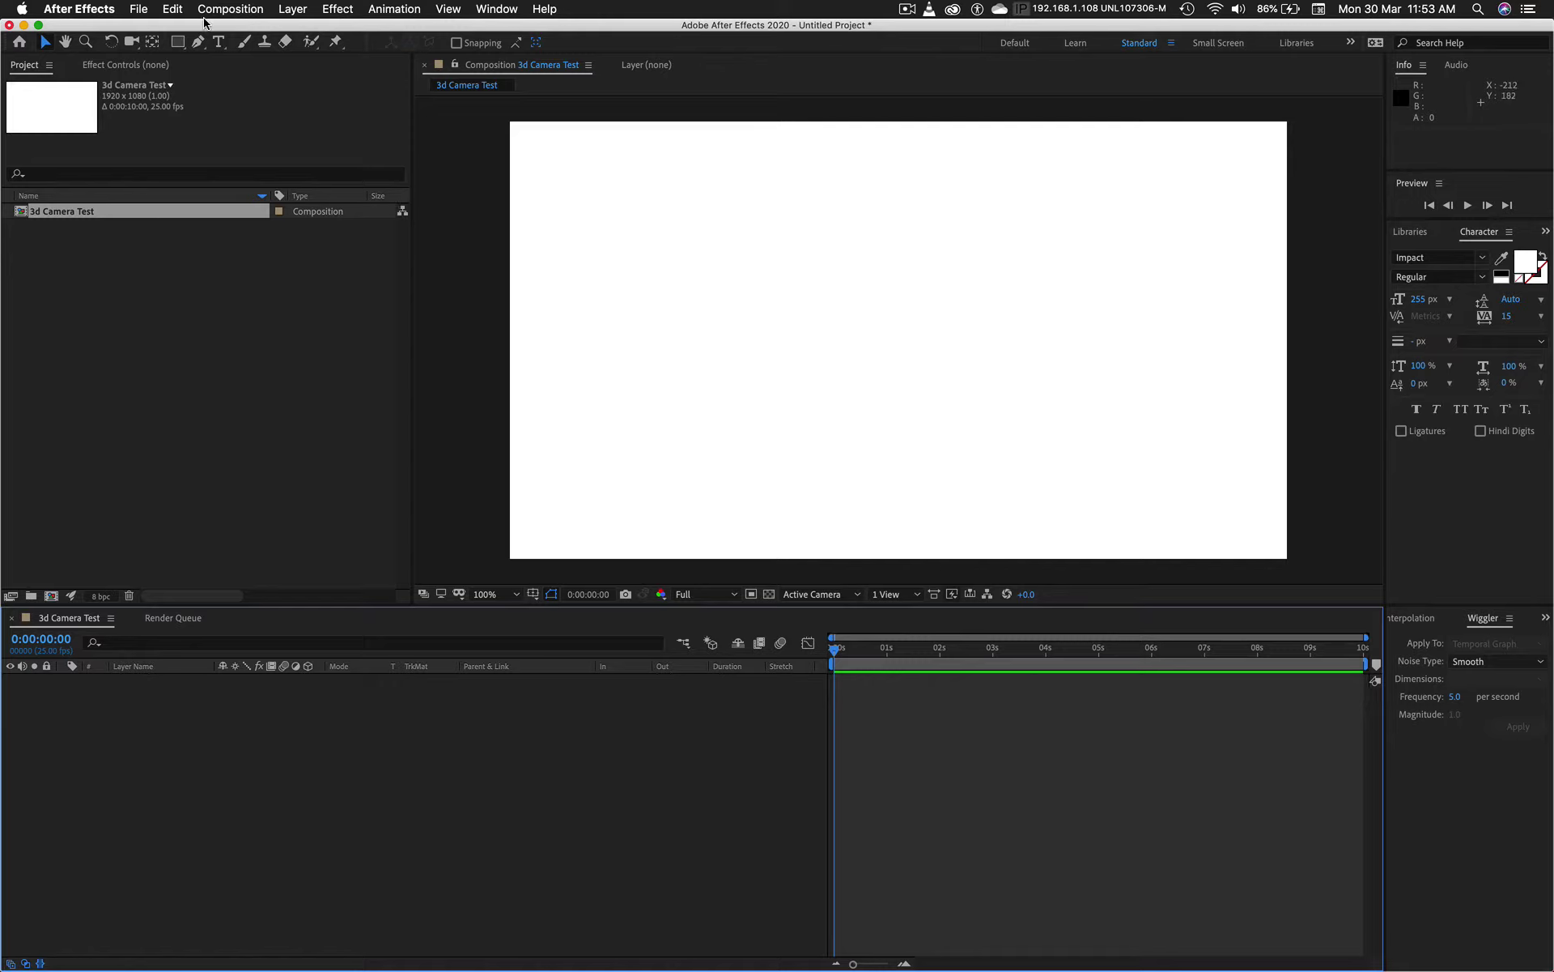
Step: Draw a wide paragraph text box across the upper part of the composition and set the text fill to black
left_click(219, 46)
left_click_drag(557, 233, 1229, 329)
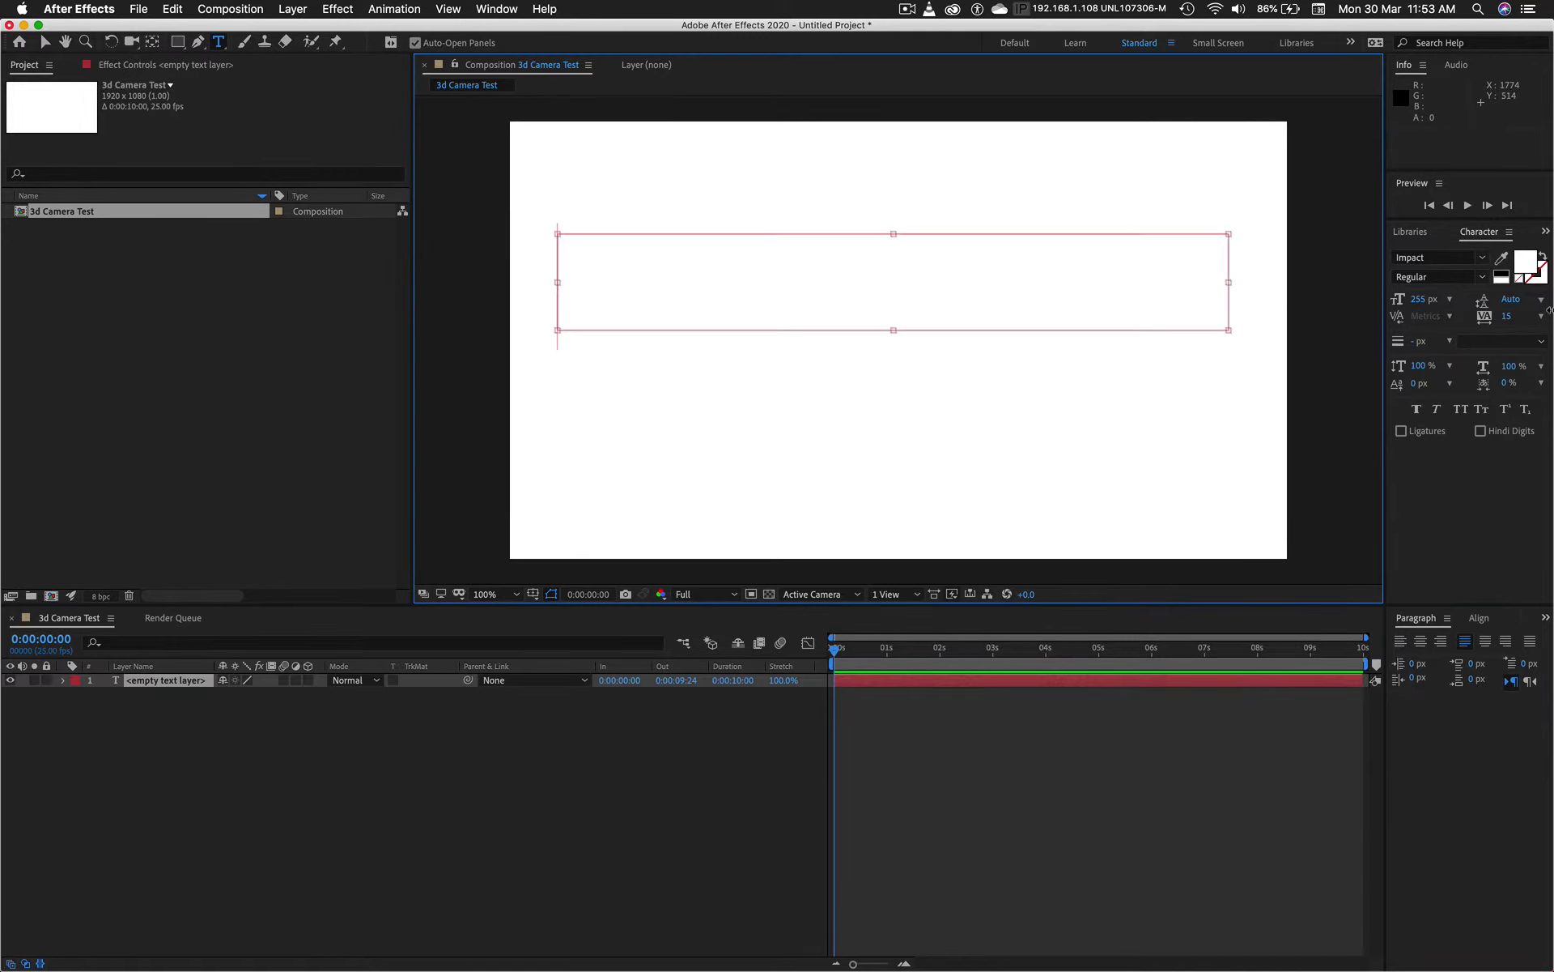
left_click(1525, 273)
mouse_move(330, 472)
left_mouse_down()
mouse_move(389, 478)
mouse_move(428, 516)
left_mouse_up()
left_click(579, 288)
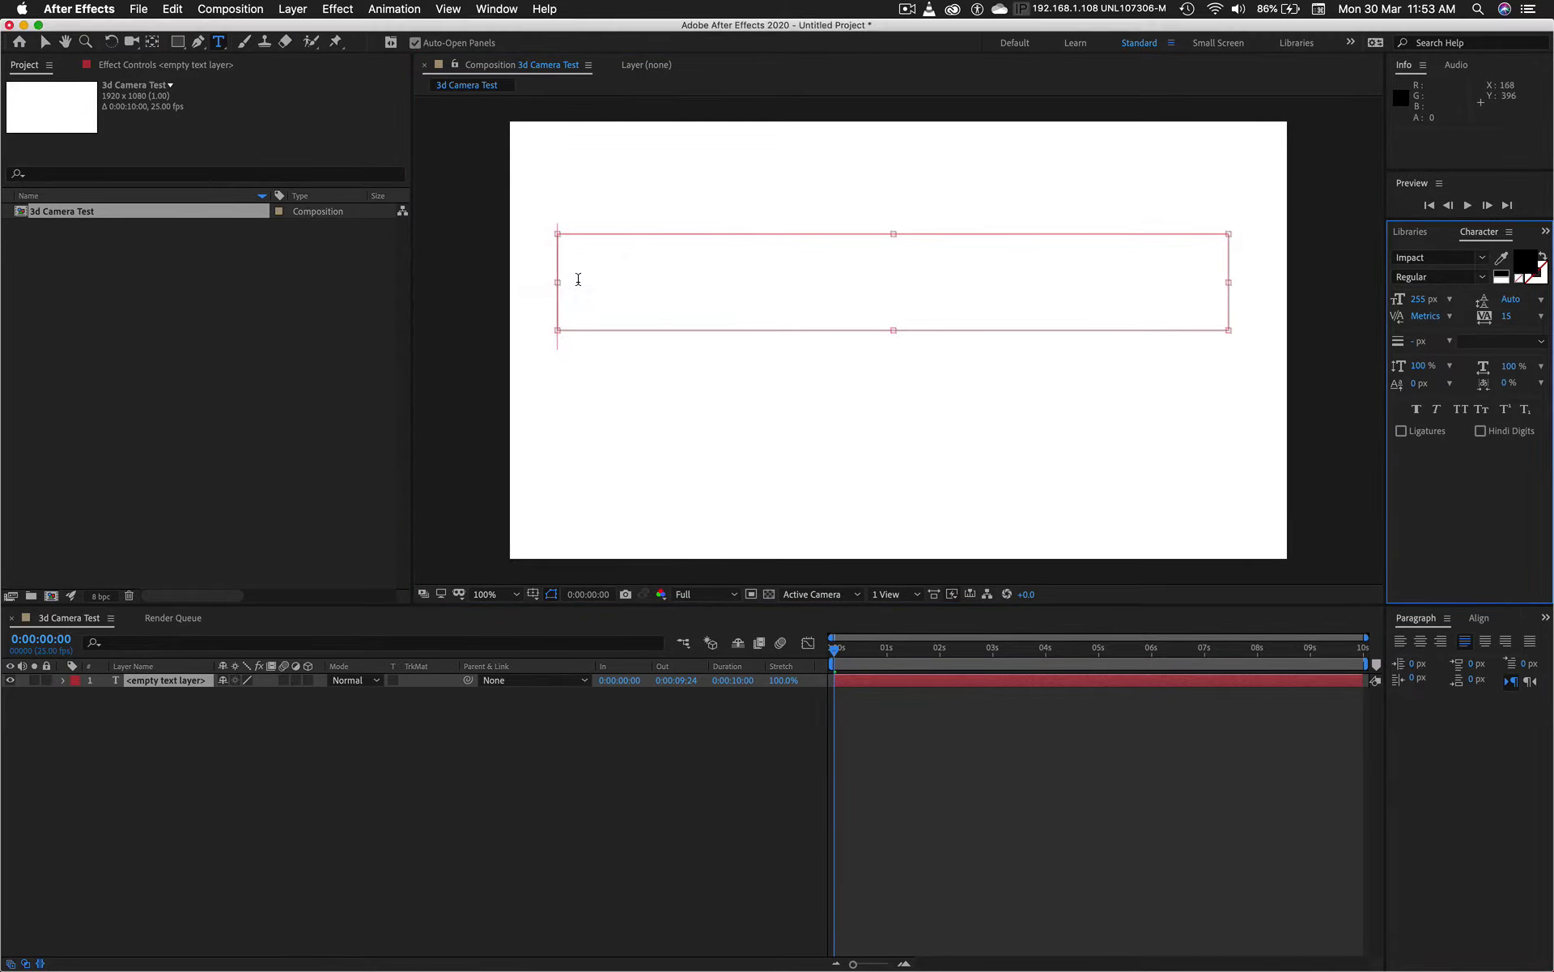
left_click(1062, 350)
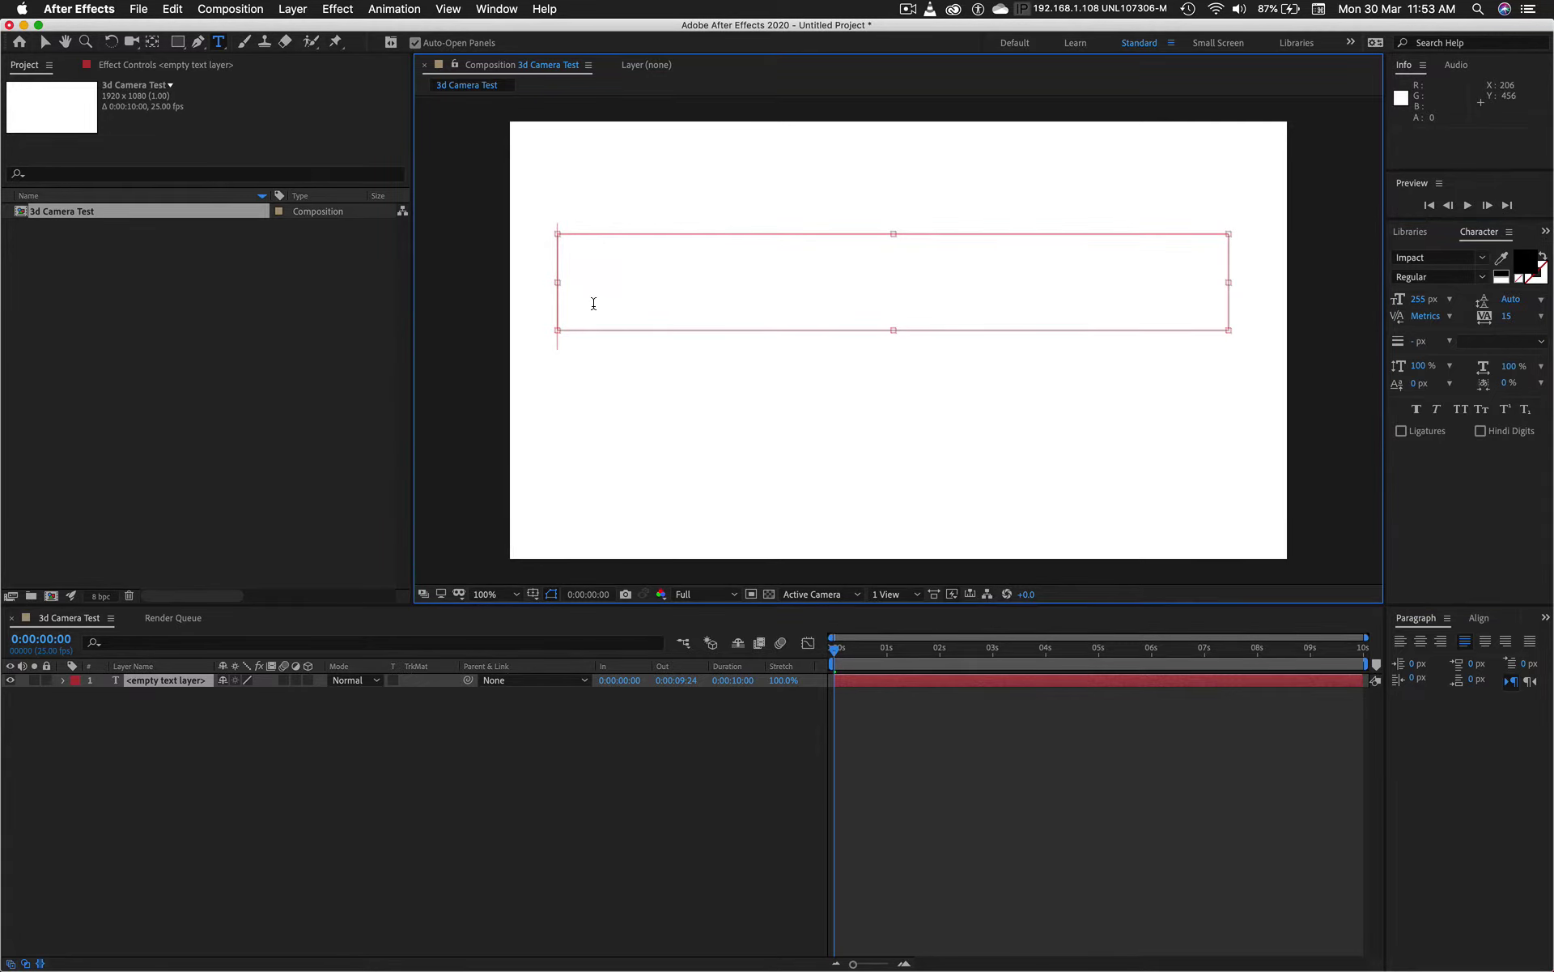
Step: Enter A LINE OF TEXT in the text box and nudge the layer to about 951, 397
type("A LINE OF TE")
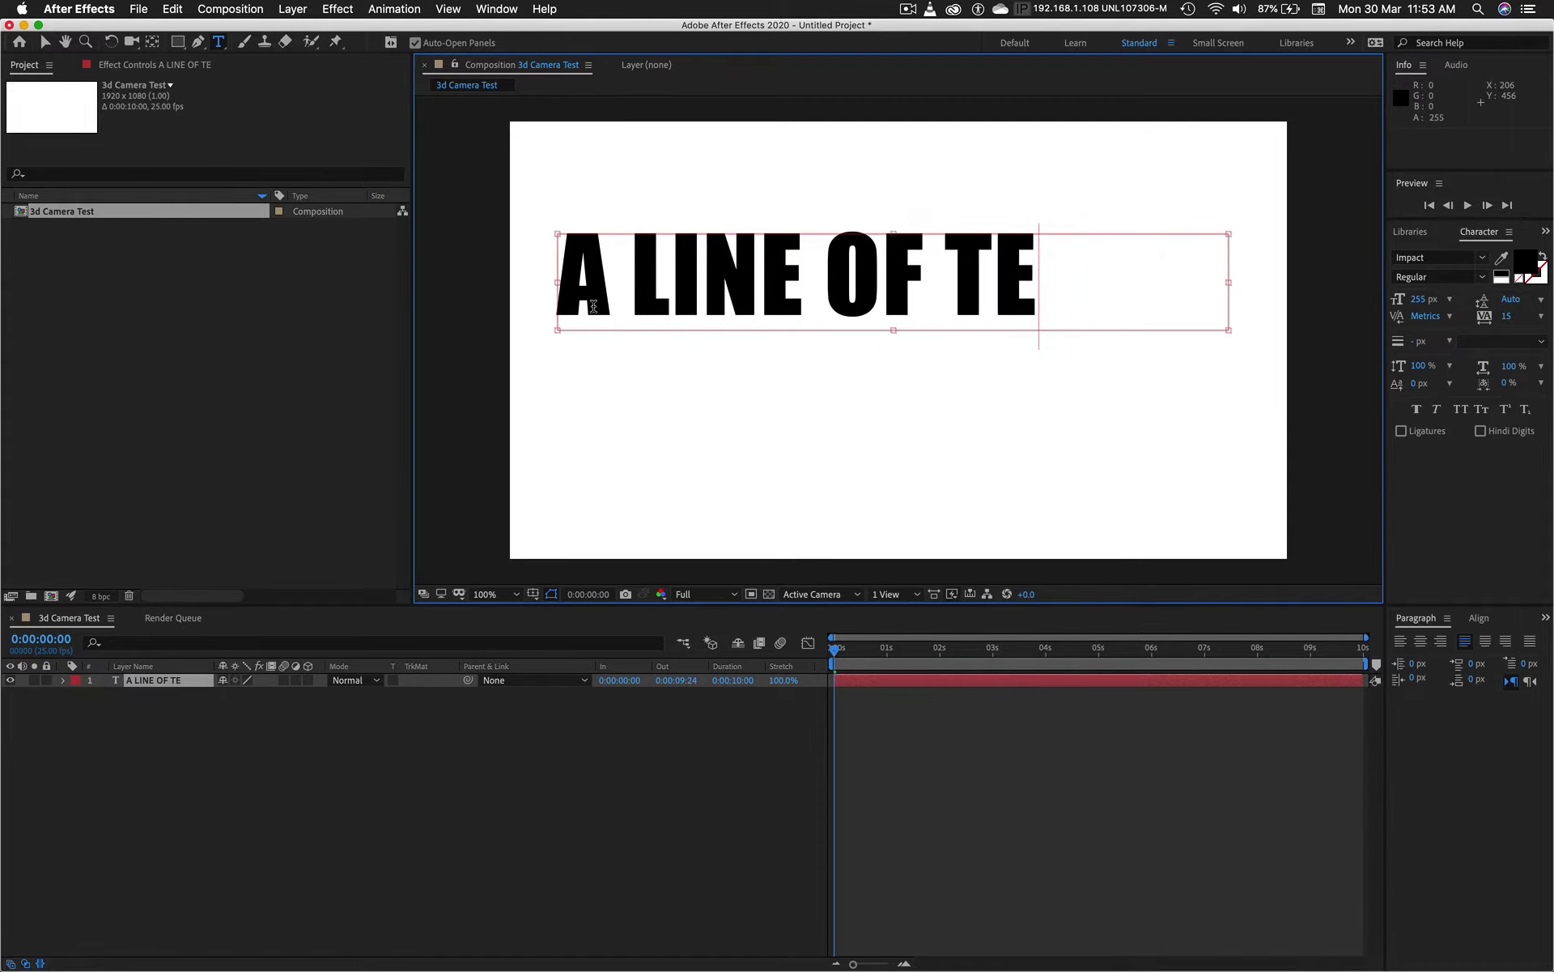
type("XT")
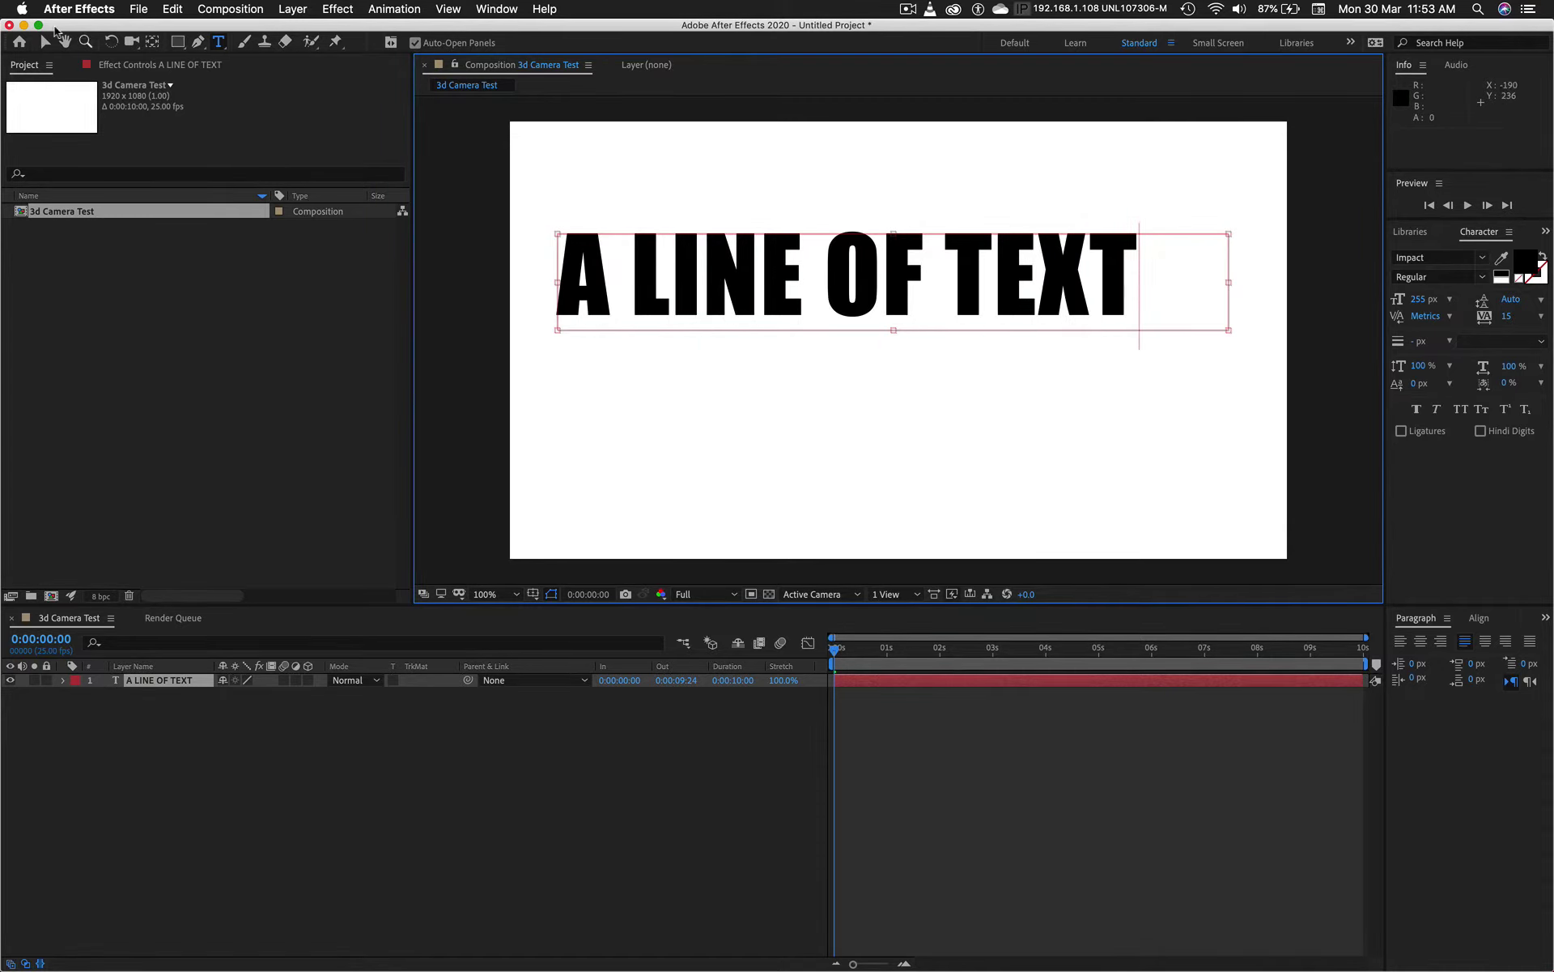
left_click(45, 42)
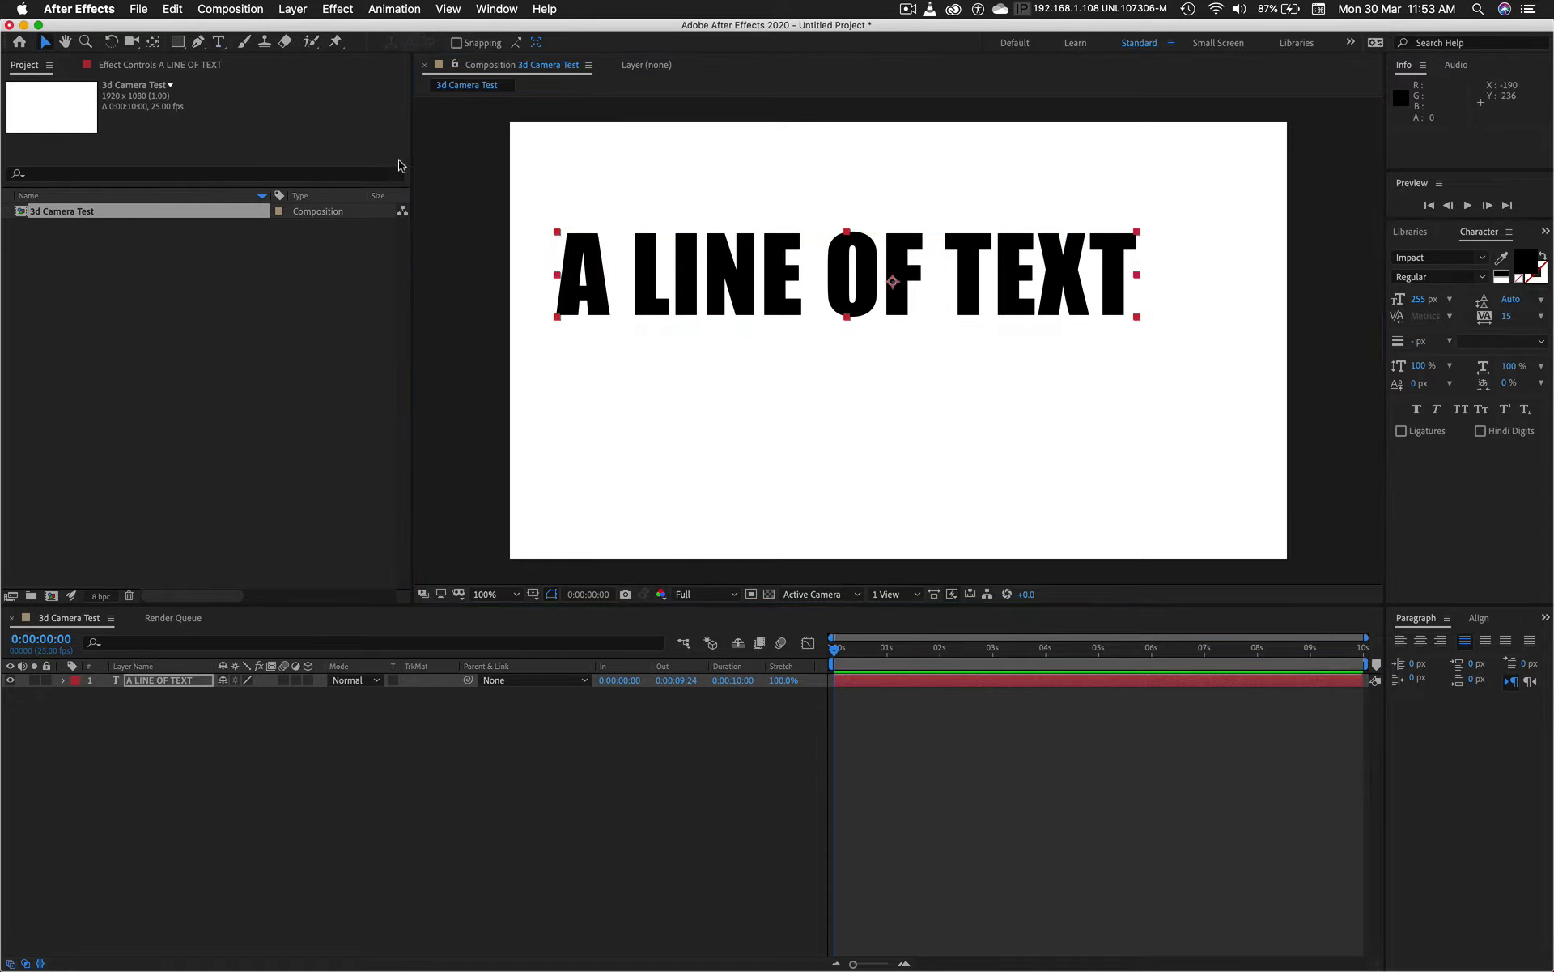
left_click(787, 371)
left_click_drag(779, 313, 782, 314)
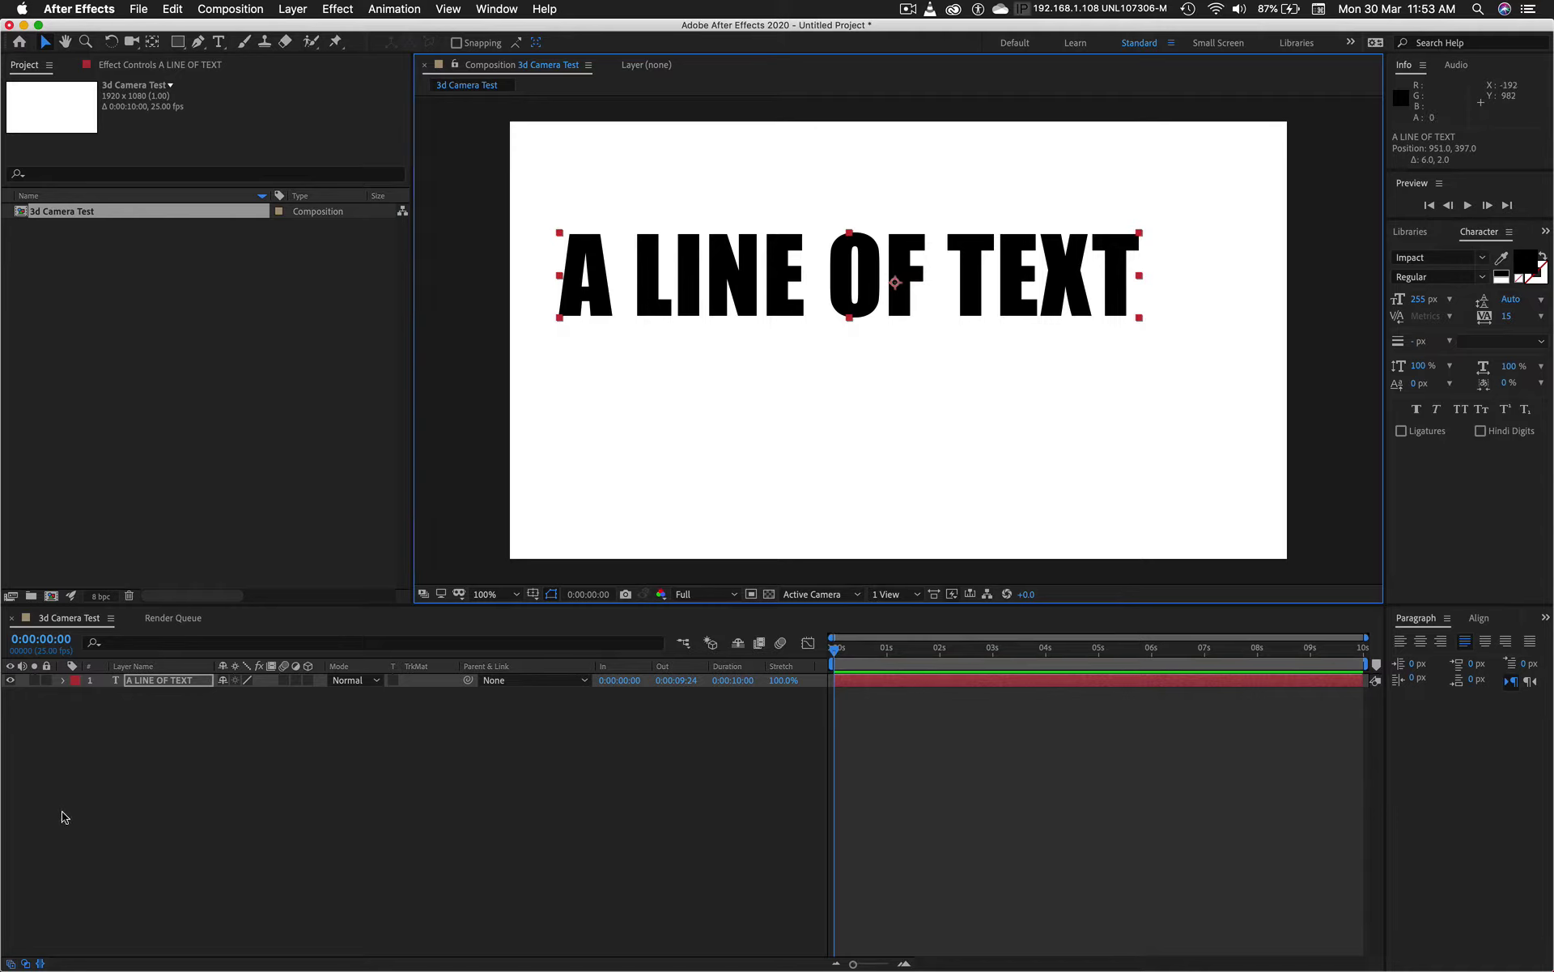
Step: Duplicate the A LINE OF TEXT layer and place the copy directly below the original, at about 963, 679
left_click(149, 684)
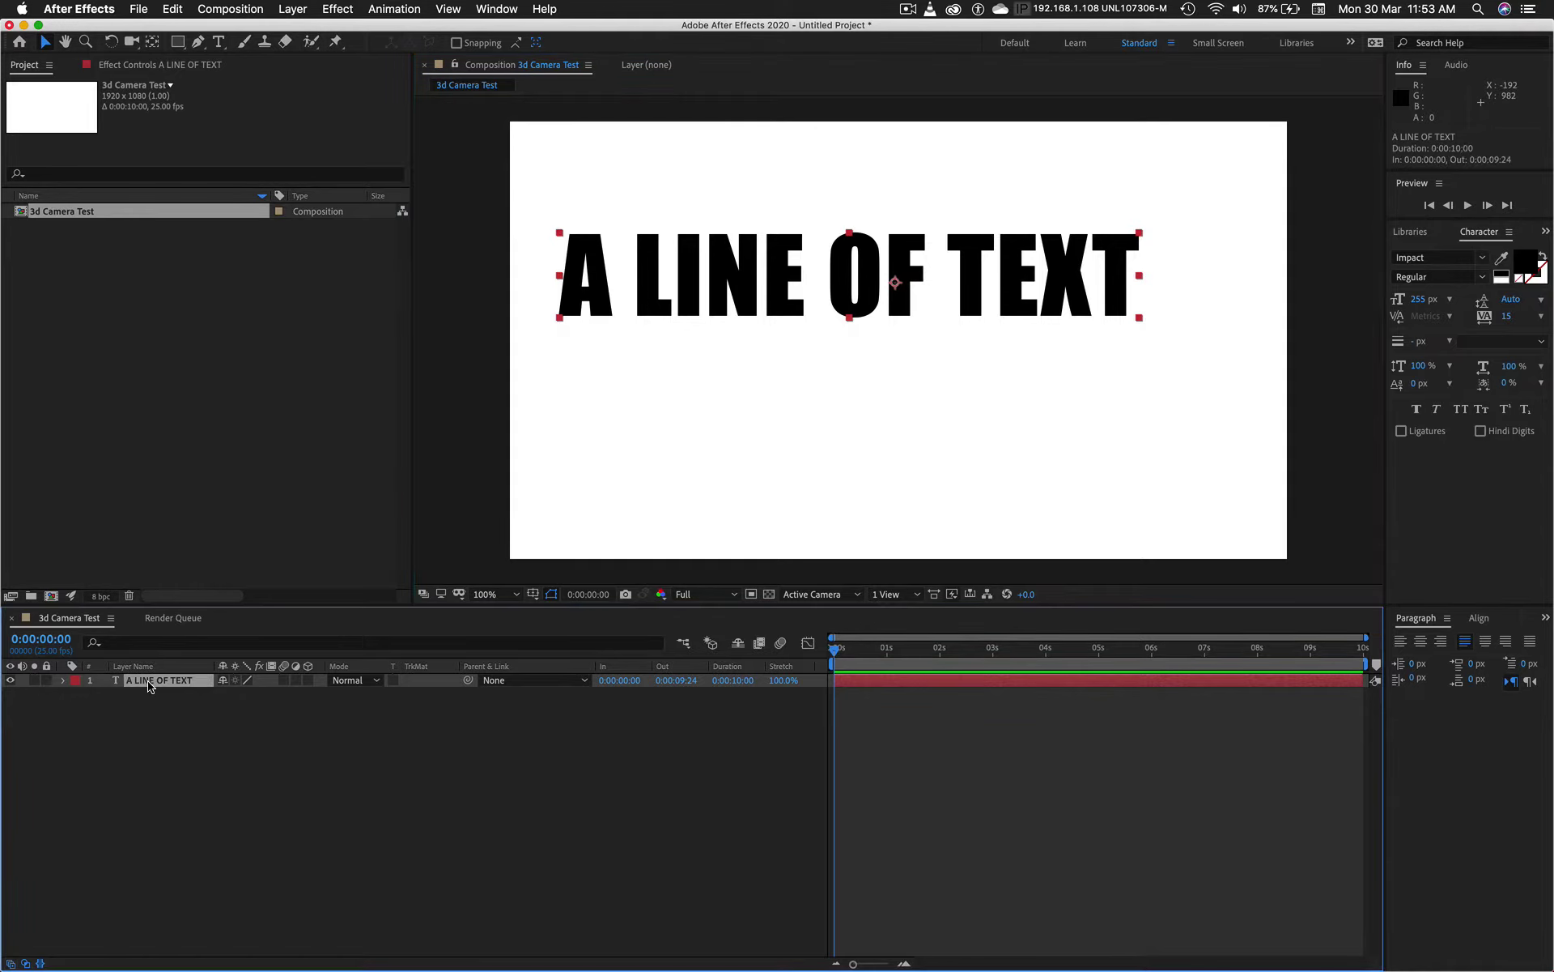
key("super+d")
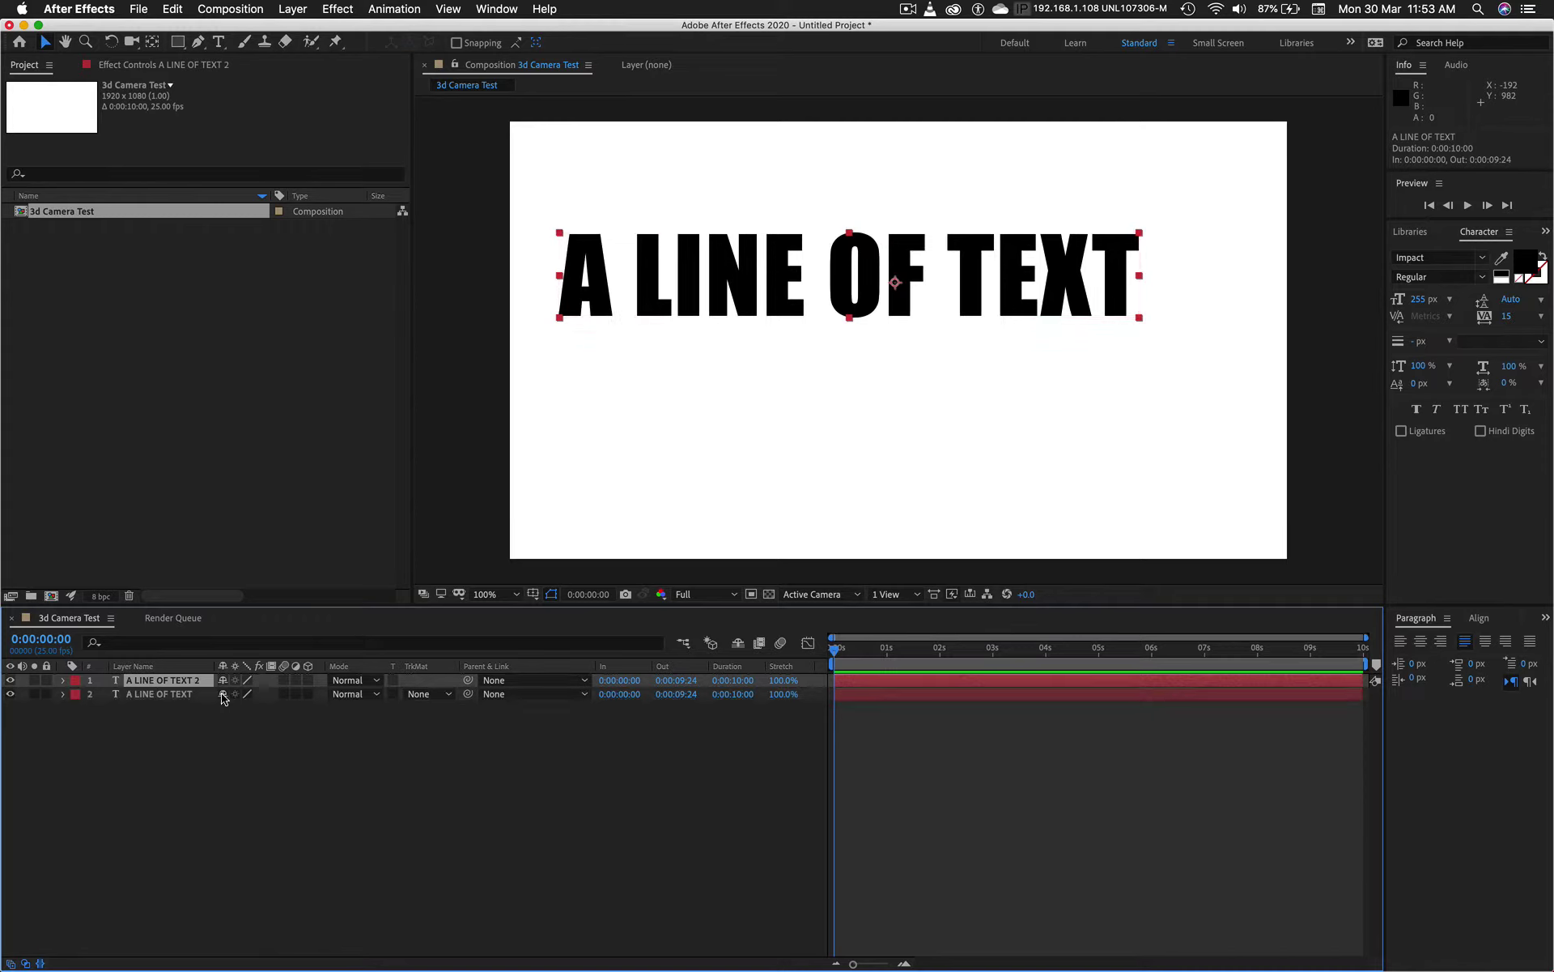
left_click_drag(778, 310, 783, 425)
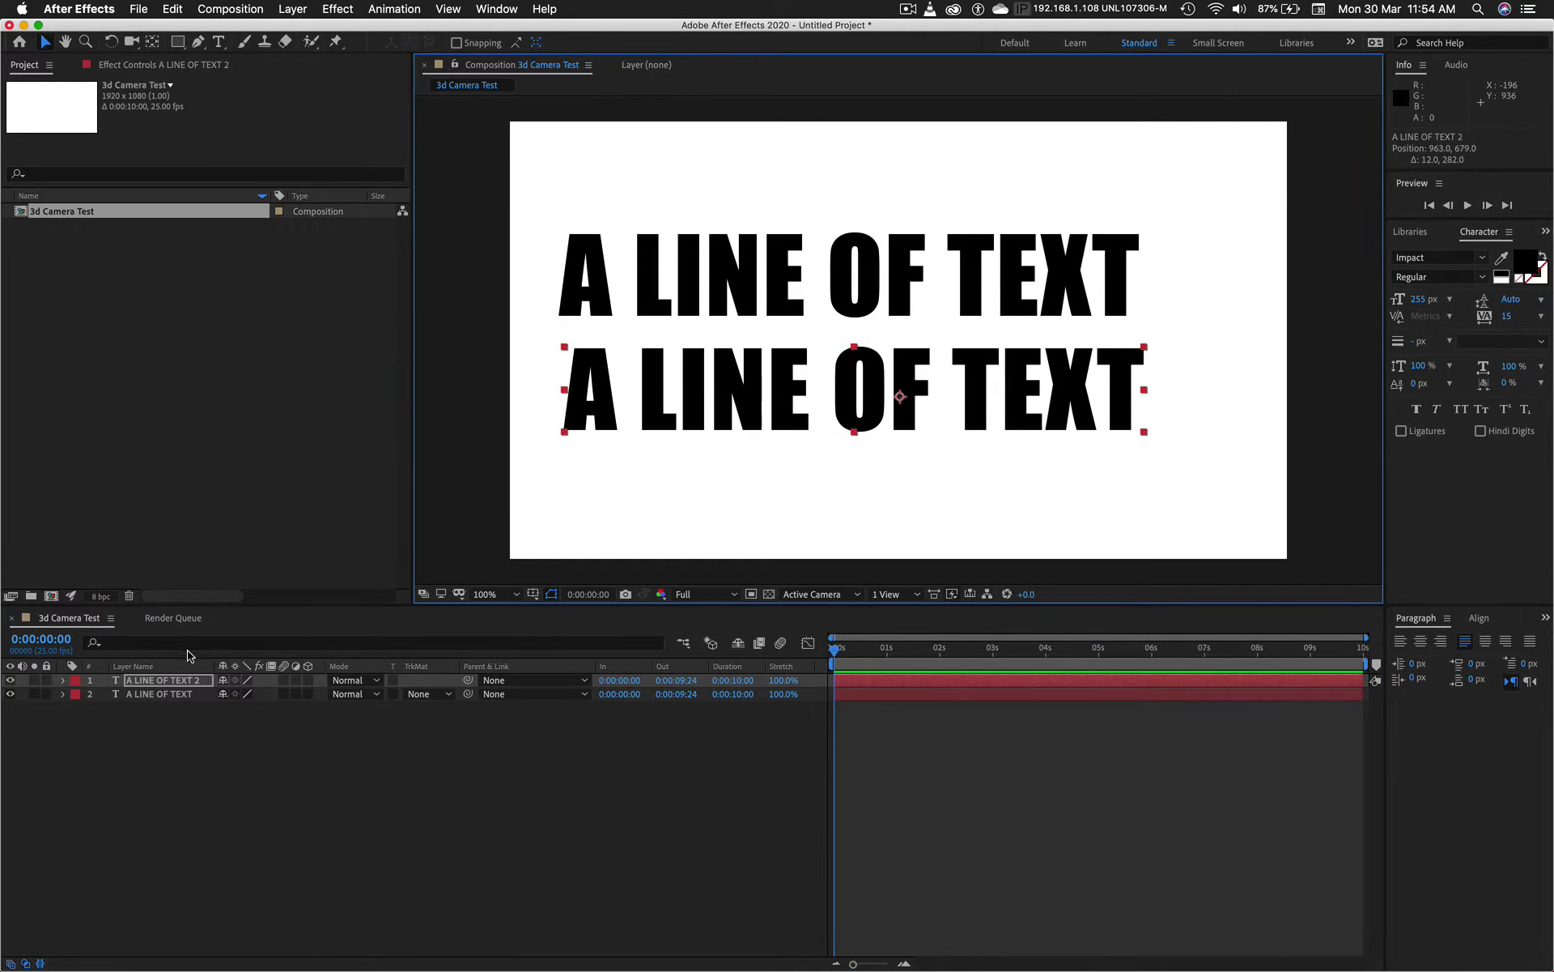
Step: Replace the duplicate's text with ANOTHER LINE OF TEXT and widen its text box until the words fit on one line
double_click(189, 683)
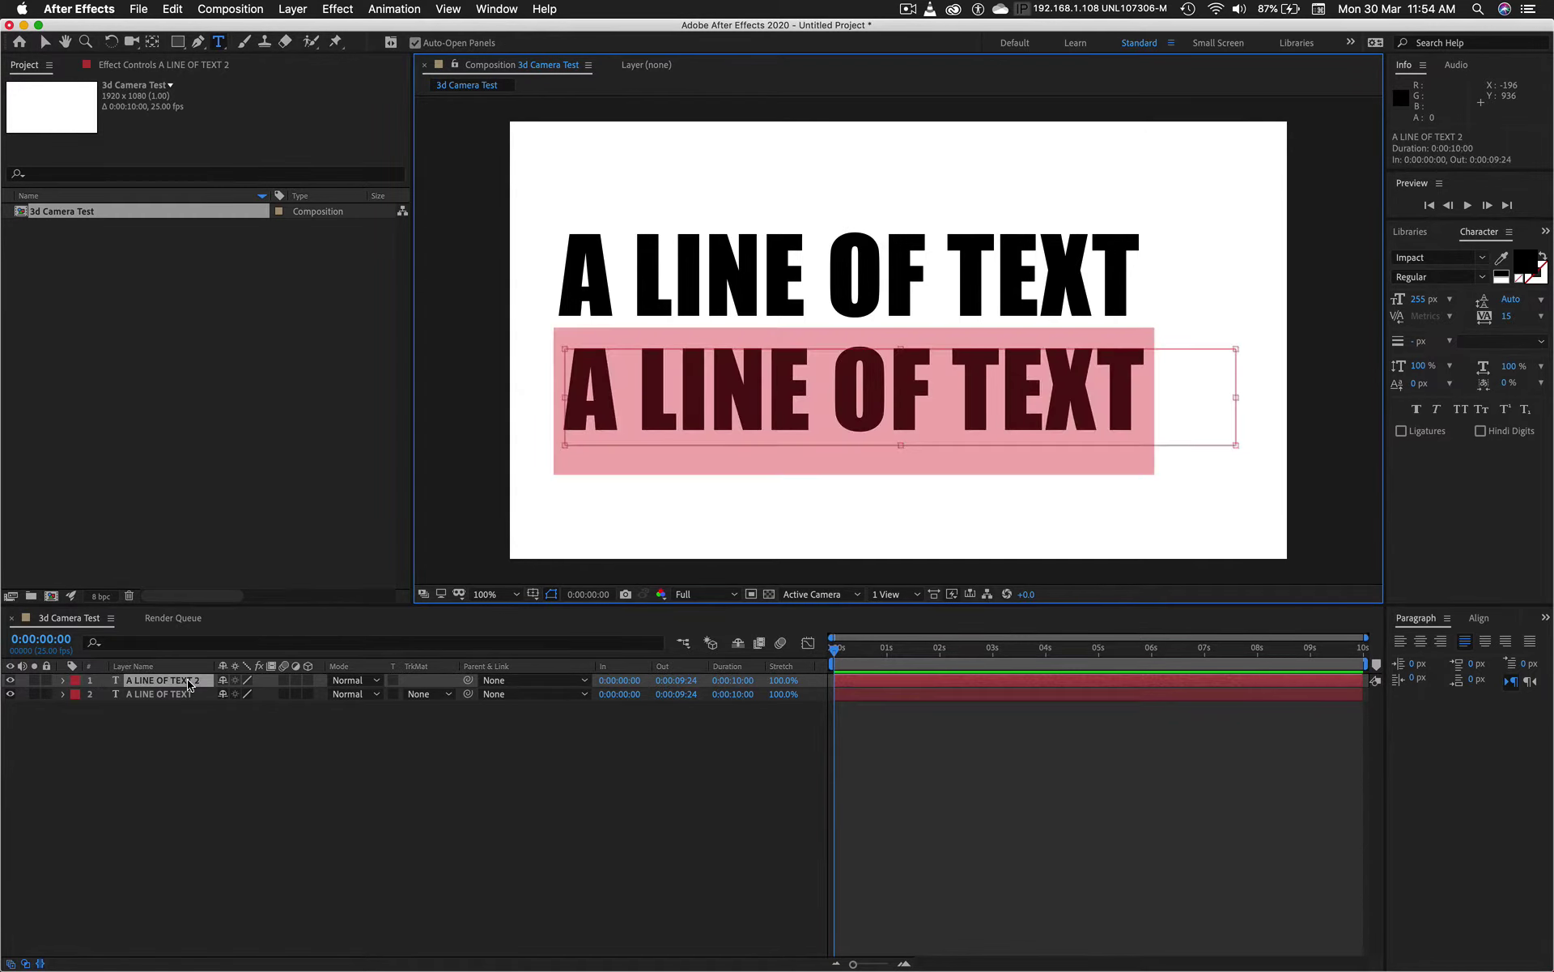
type("ANOTHER L")
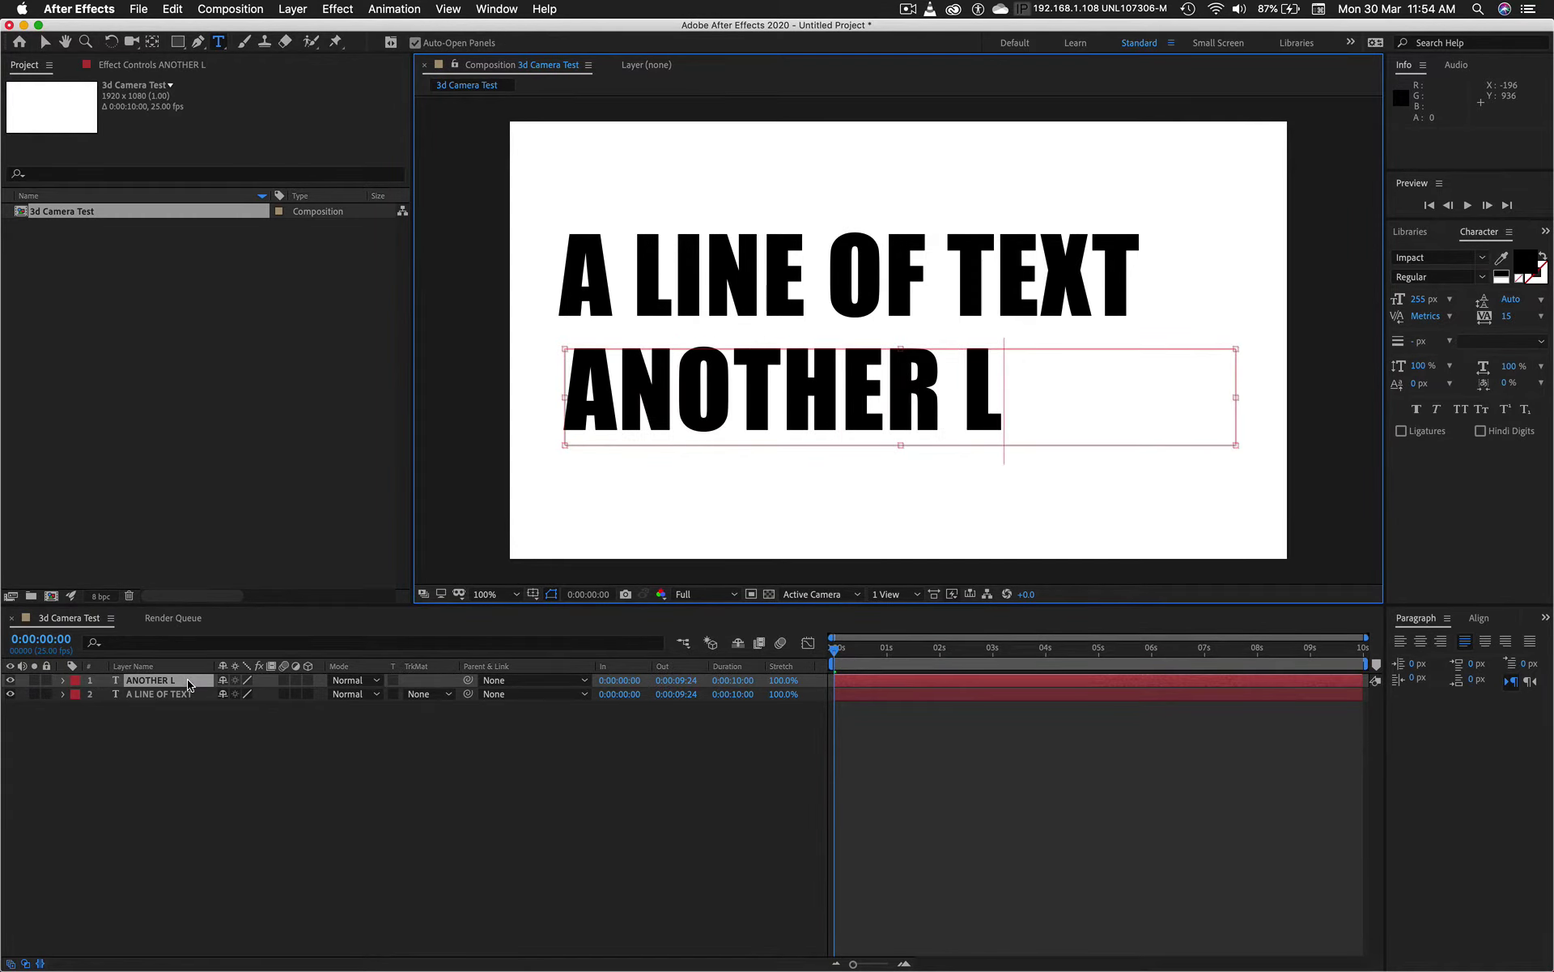
type("INE OF TEXT")
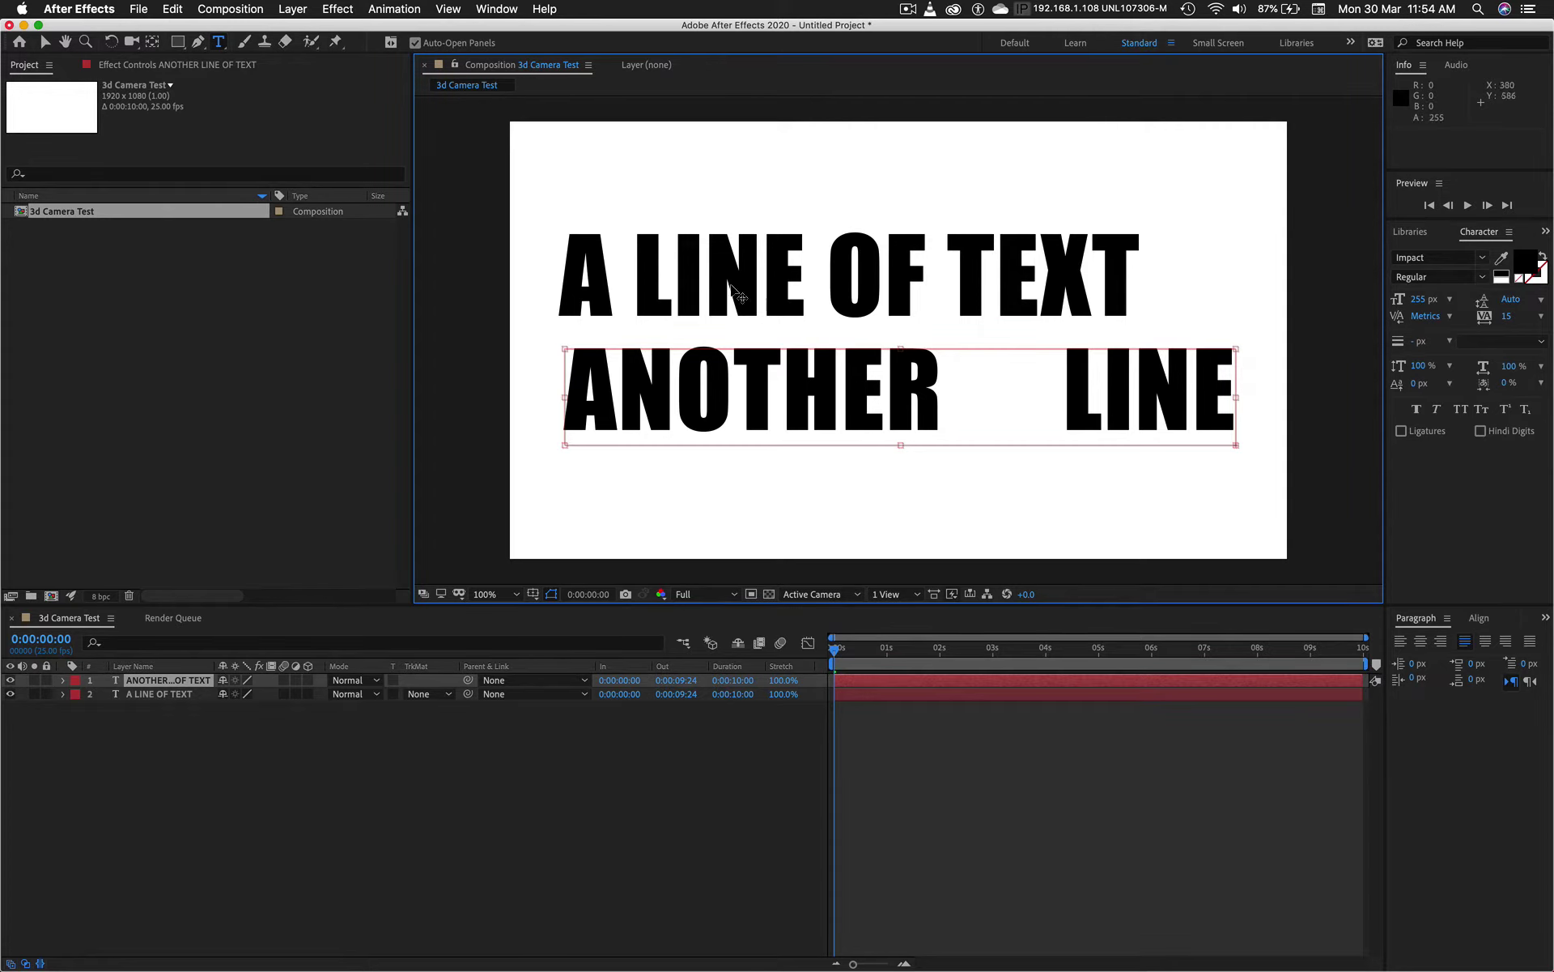
scroll(790, 264, "down", 2)
scroll(790, 263, "up", 1)
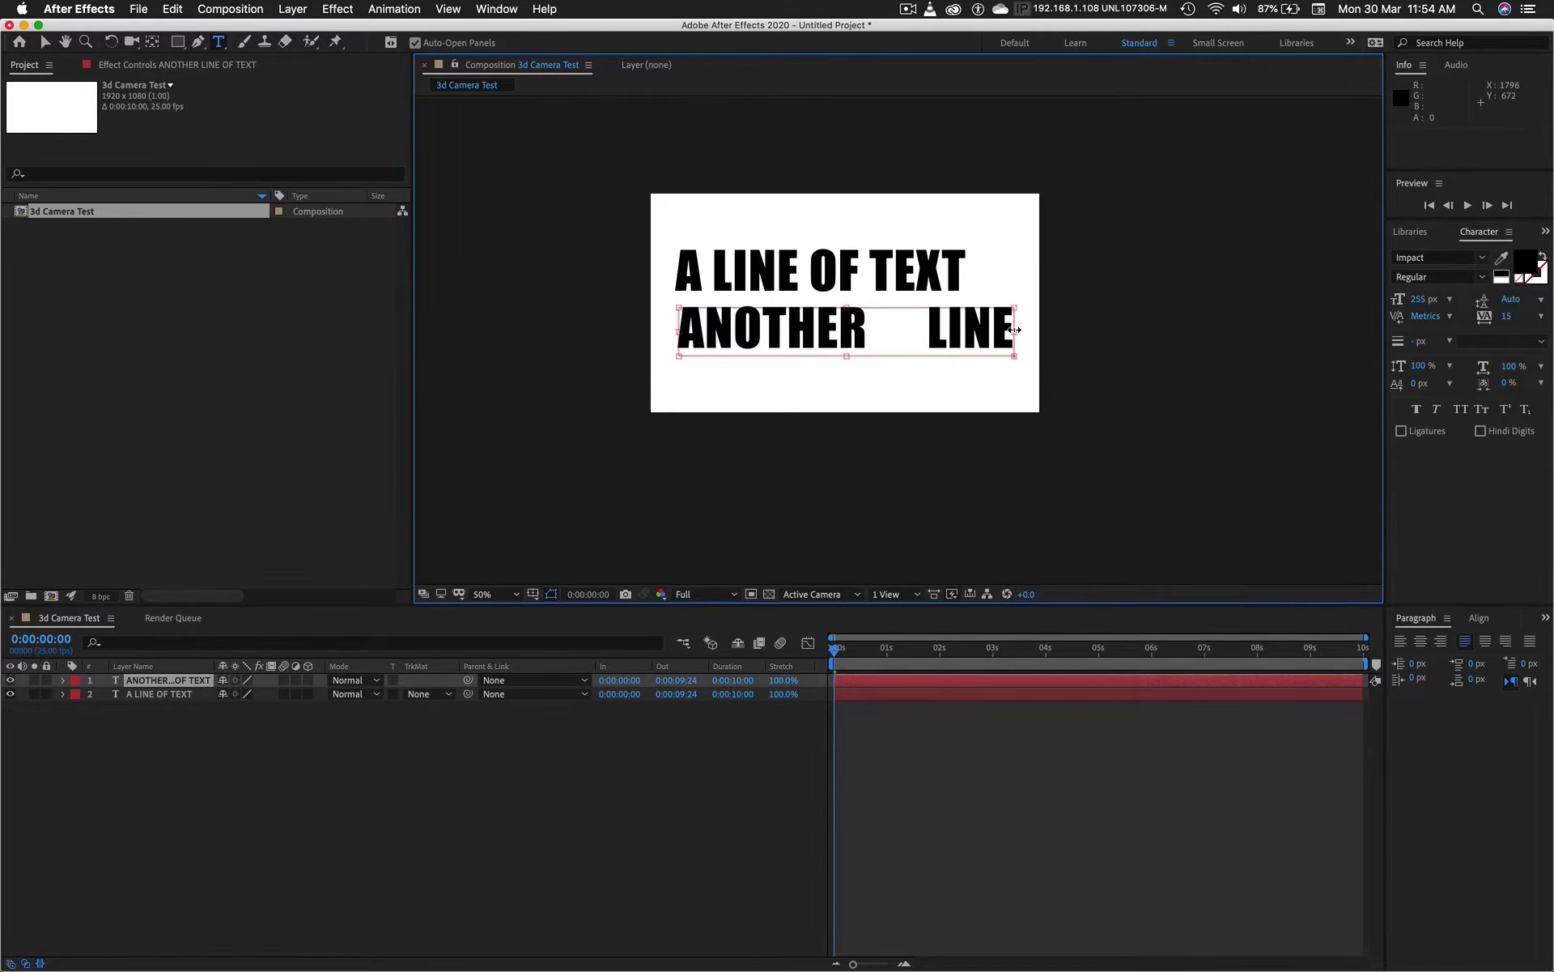
left_click_drag(1014, 329, 1148, 349)
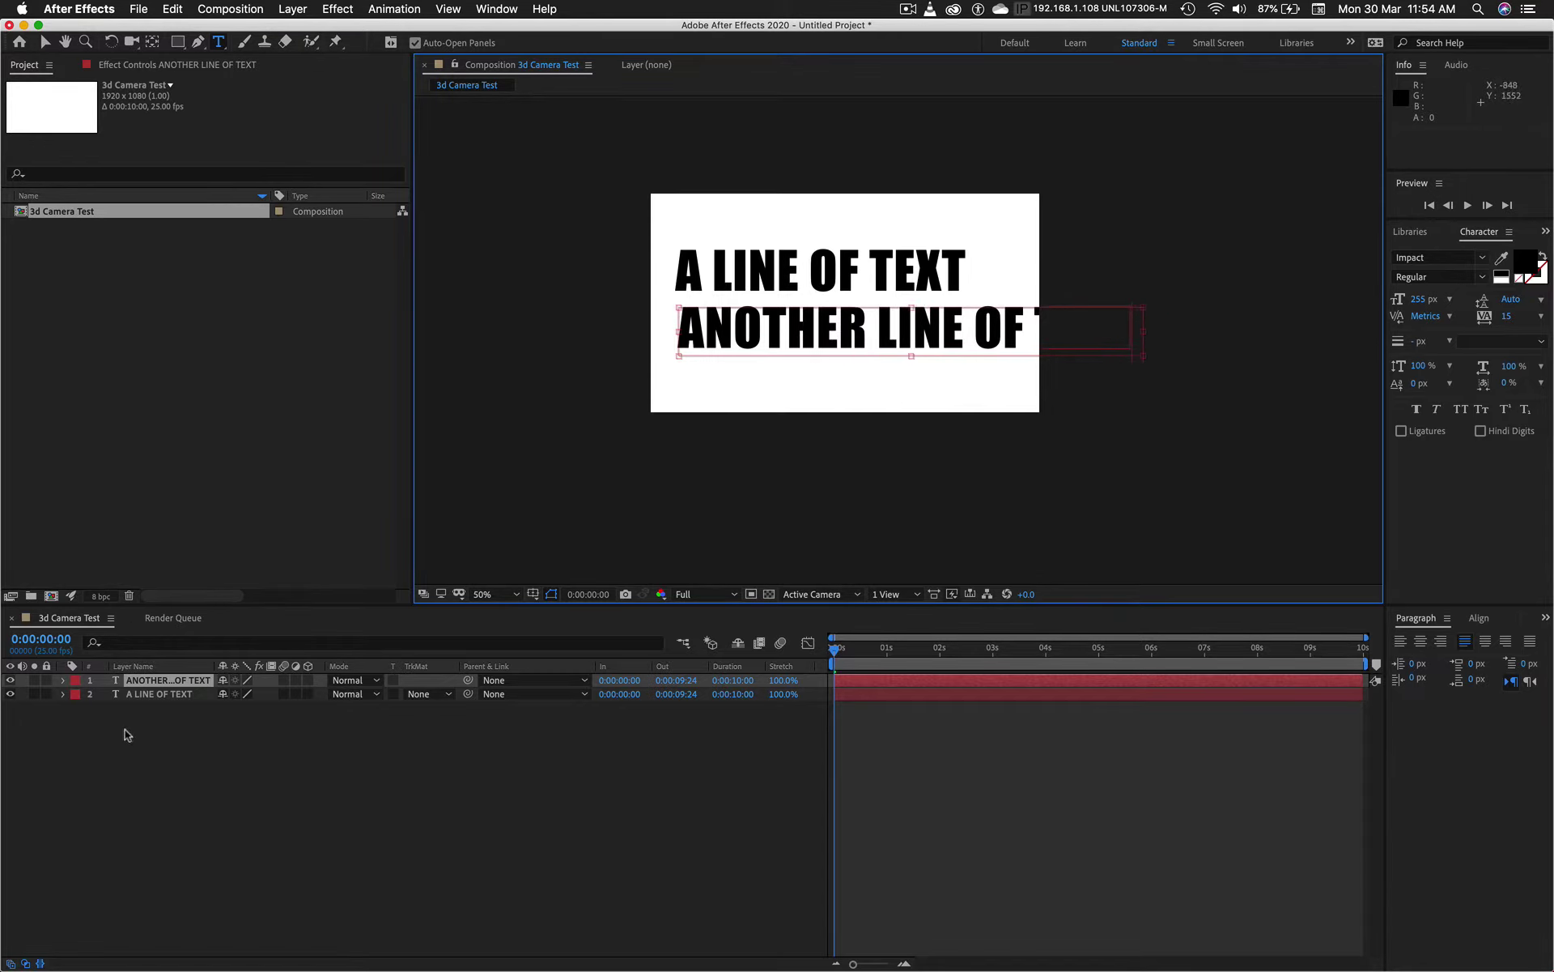
Step: Reveal the Rotation property of the ANOTHER LINE OF TEXT layer
left_click(144, 680)
key("r")
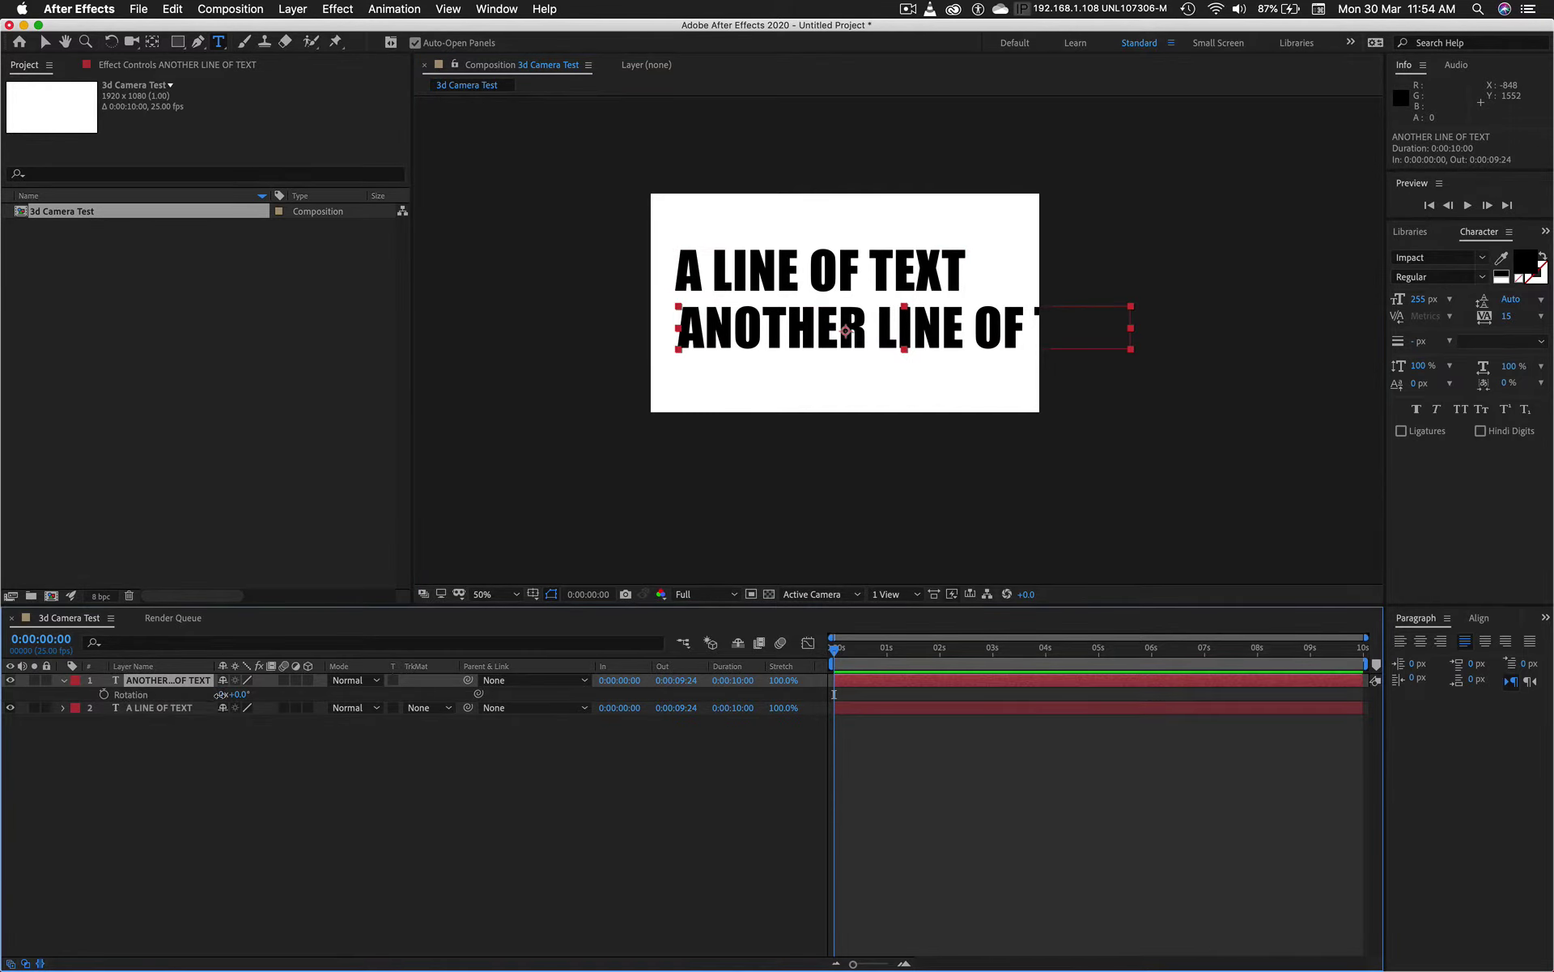
left_click_drag(219, 694, 285, 689)
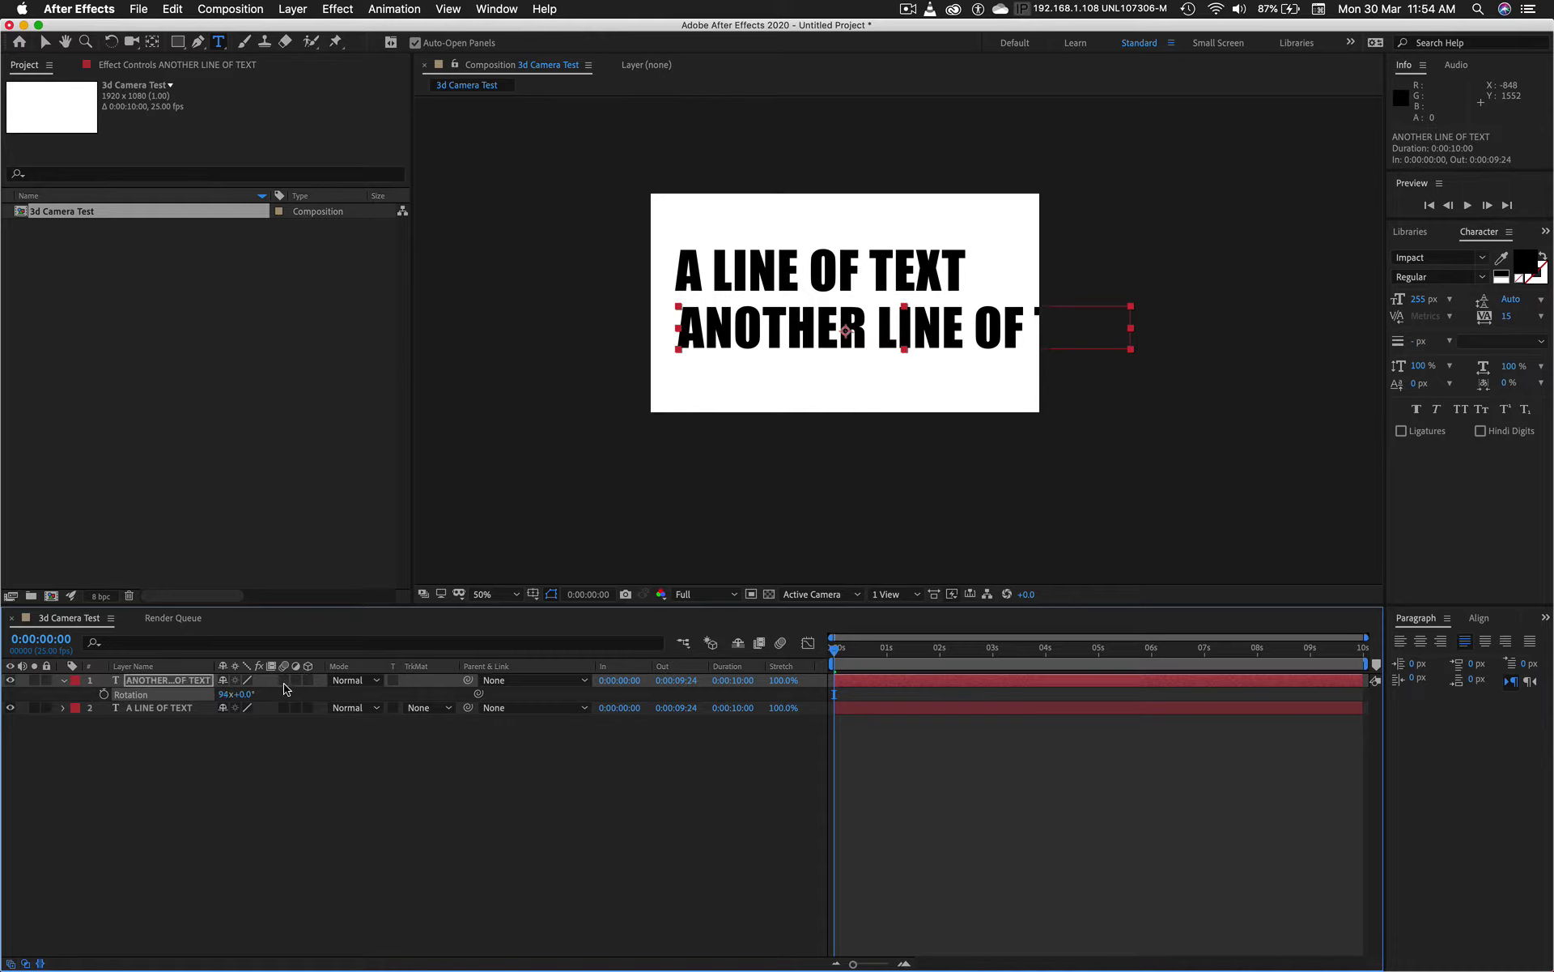
left_click(226, 694)
type("0")
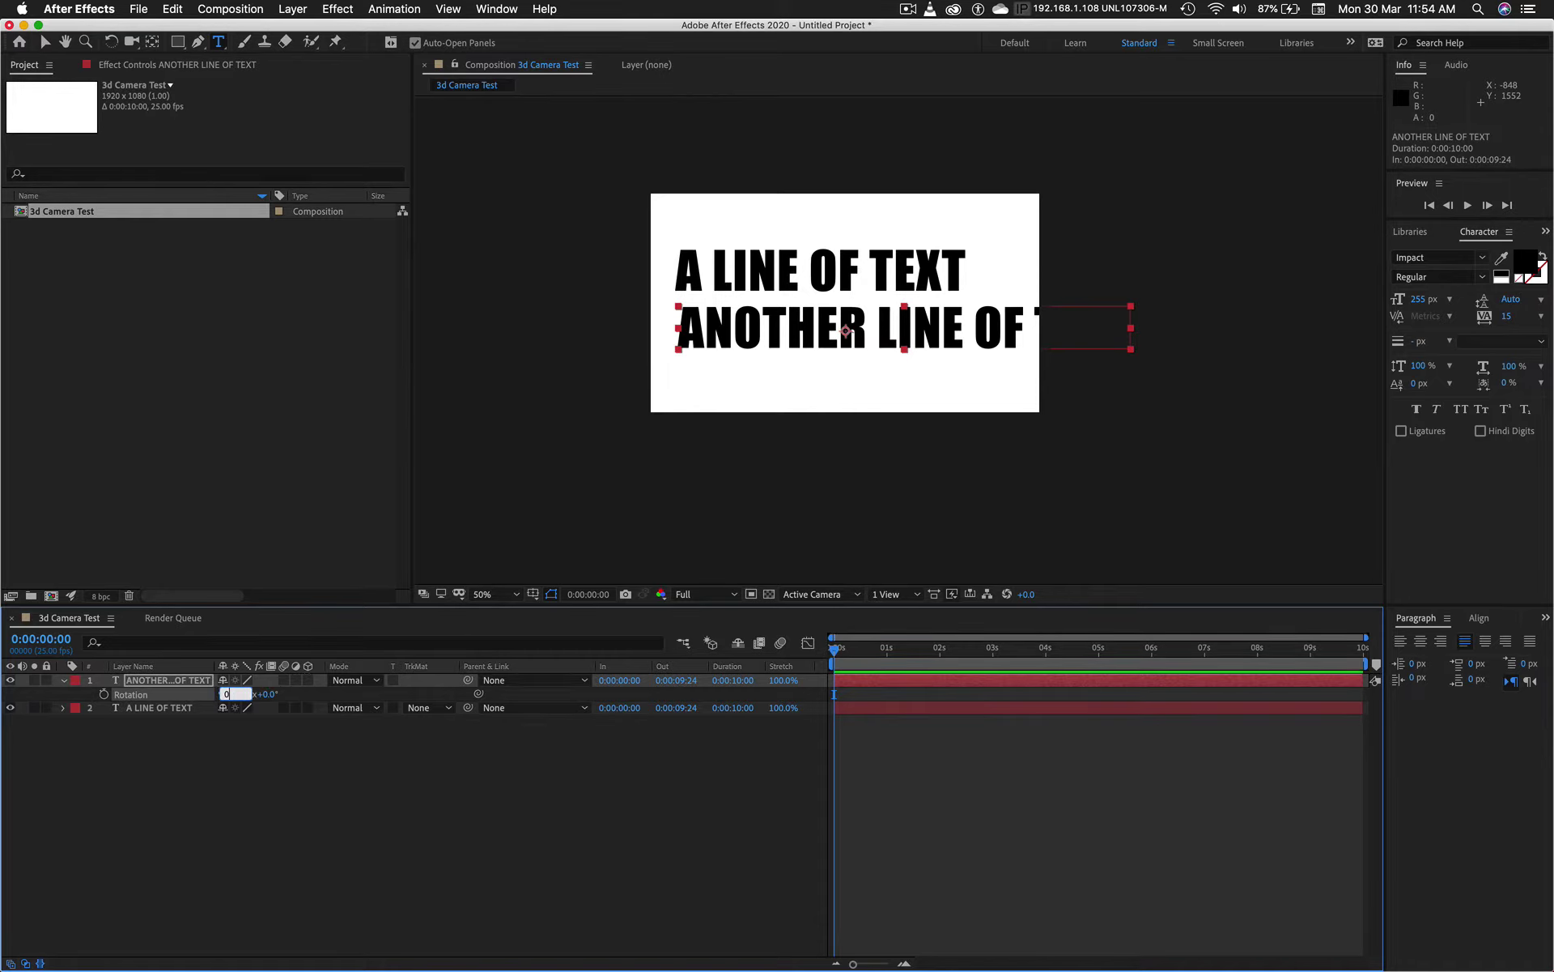
key("Return")
left_click(257, 740)
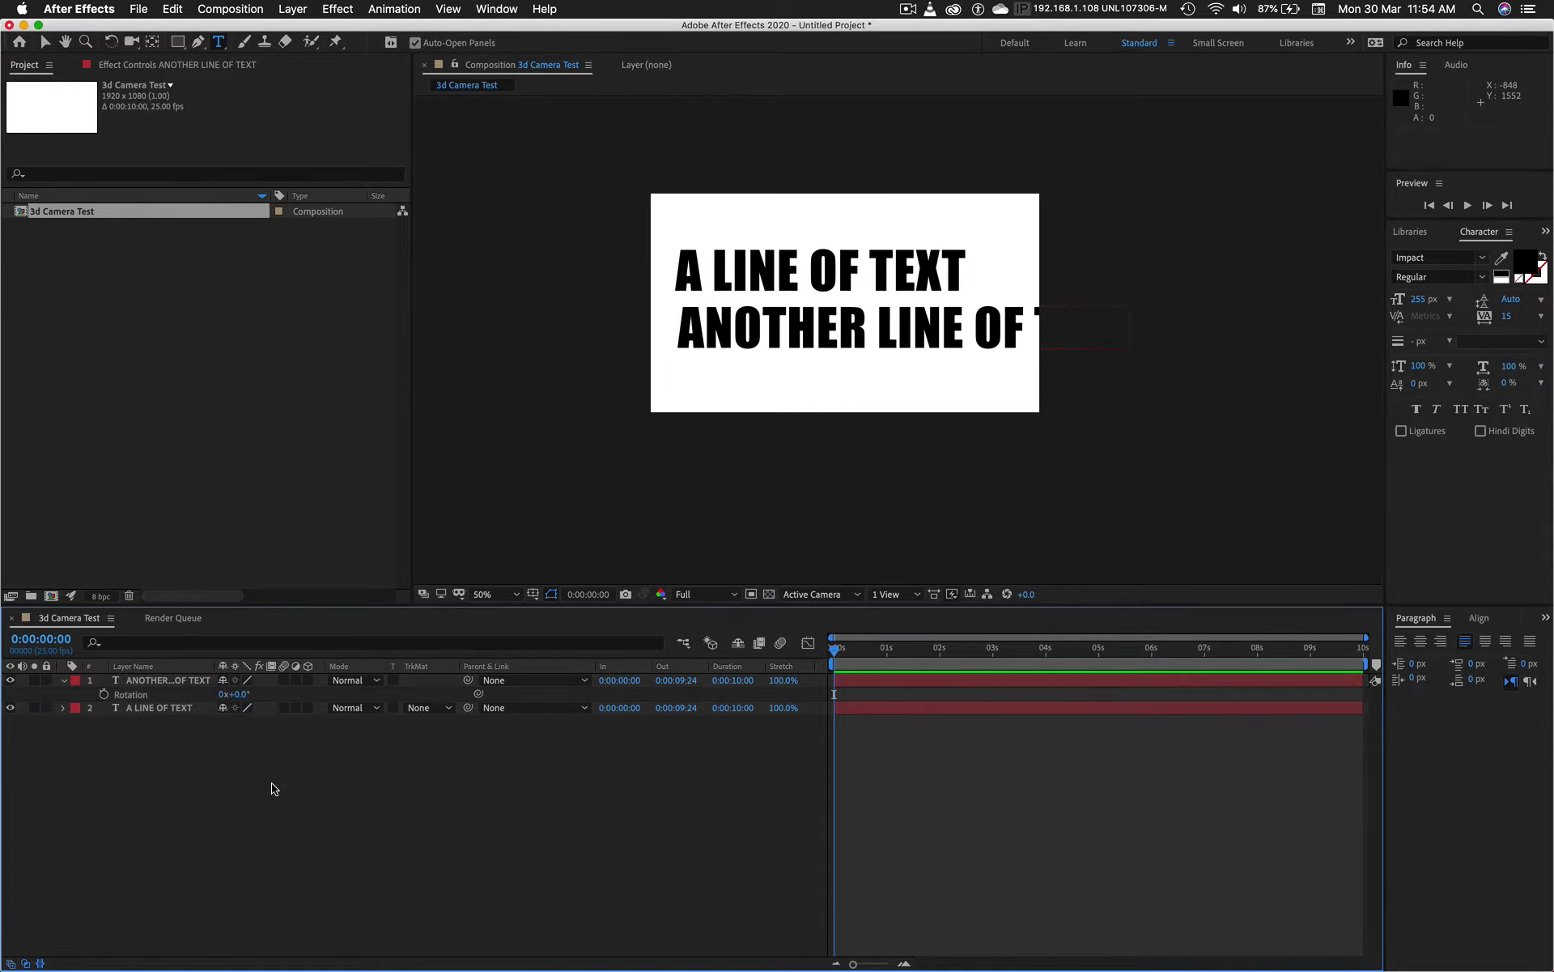
Step: Set the rotation of the ANOTHER LINE OF TEXT layer to 90 degrees
left_click(242, 694)
type("90")
key("Tab")
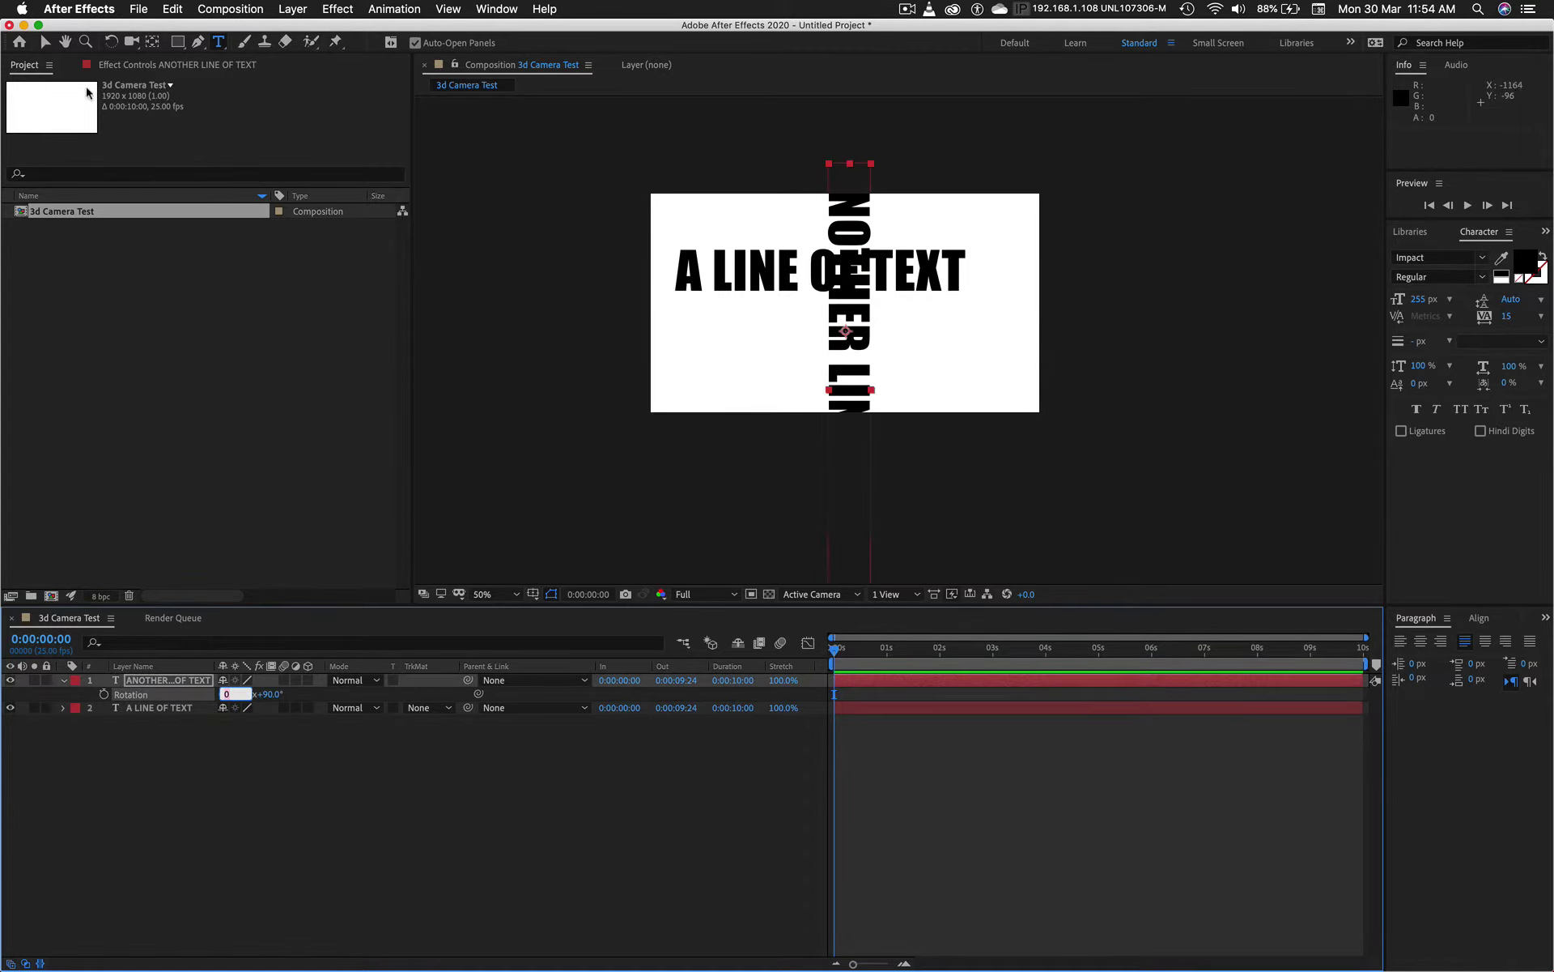
Step: Position the vertical text just after the end of the horizontal line at about 1715, 1131, and shift A LINE OF TEXT to about 895, 421
left_click(45, 42)
left_click_drag(847, 204, 990, 277)
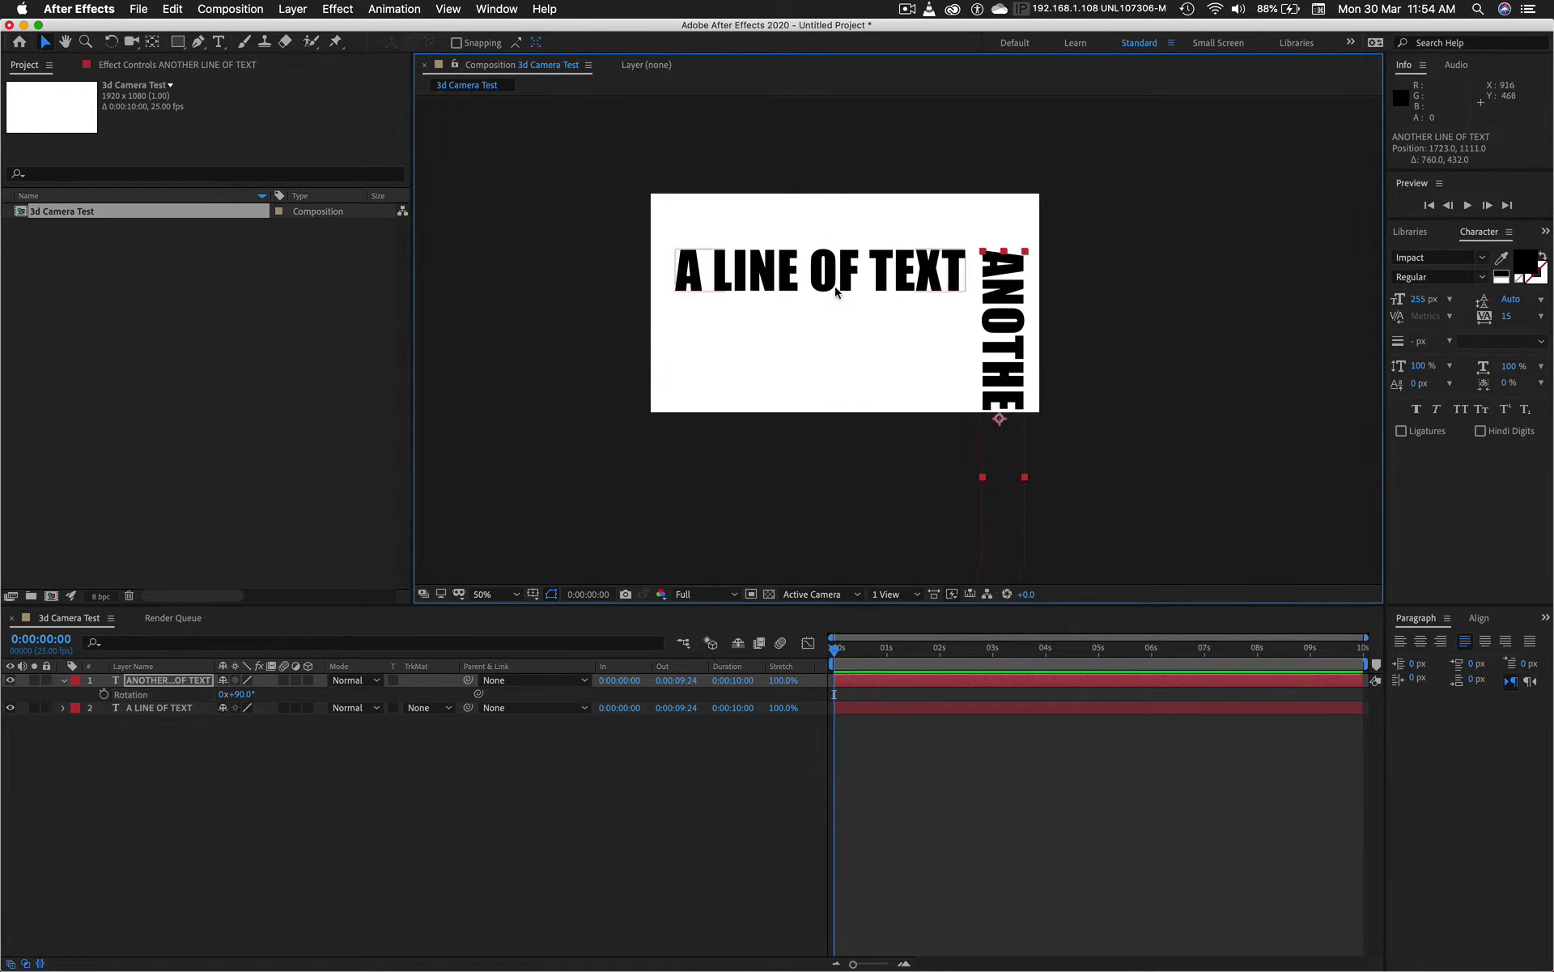
left_click_drag(837, 291, 834, 285)
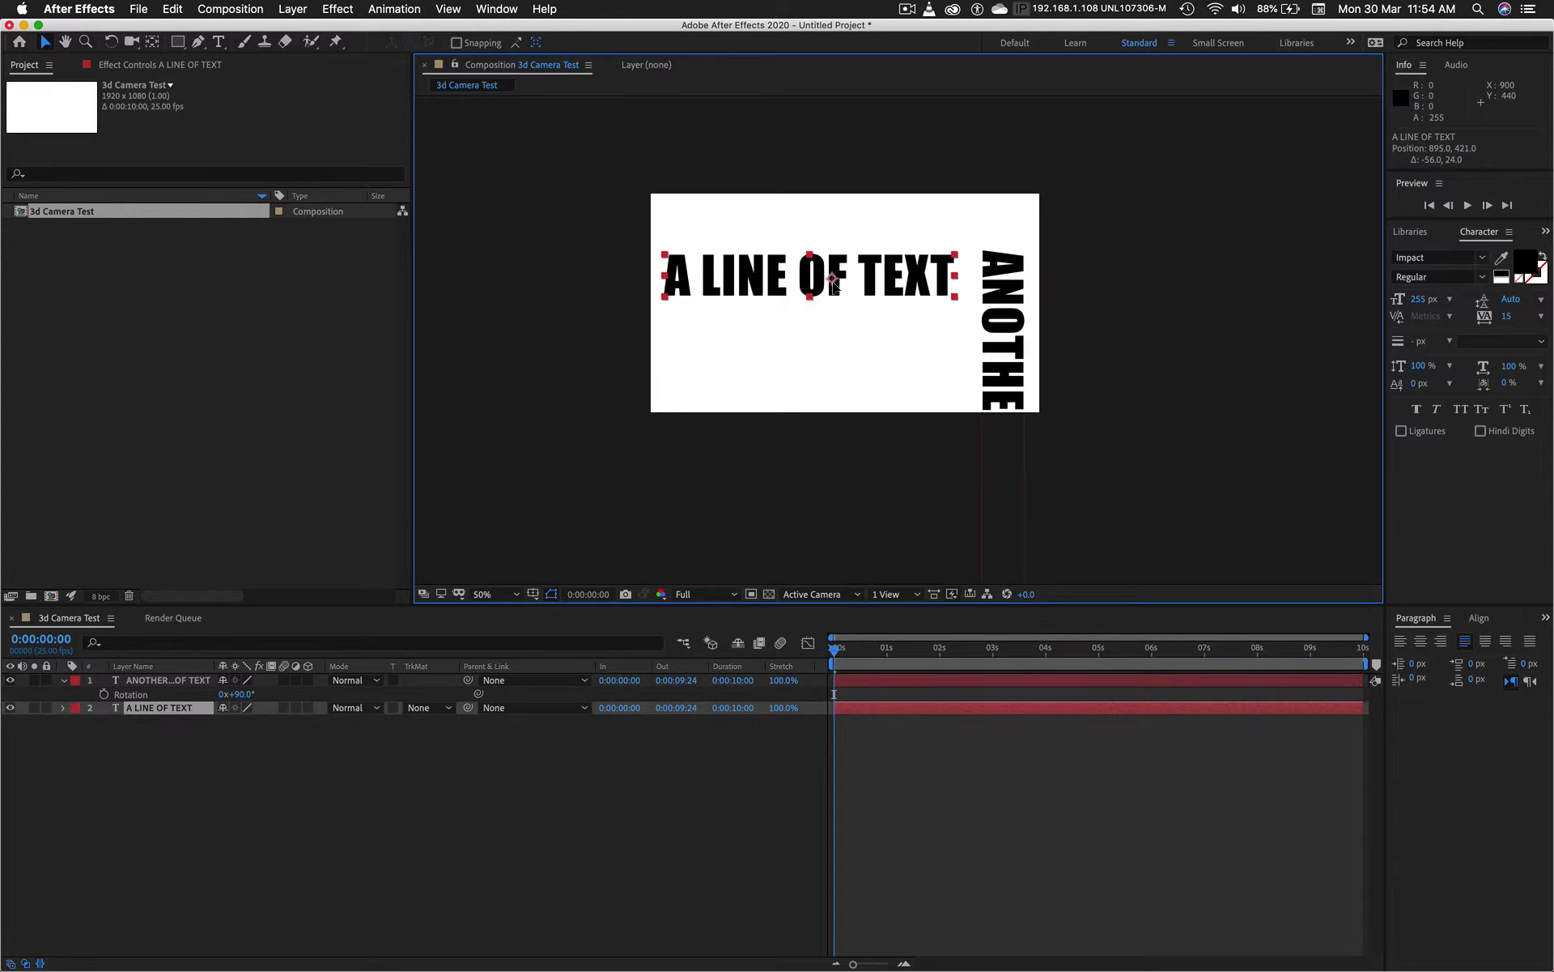
left_click_drag(997, 273, 1000, 276)
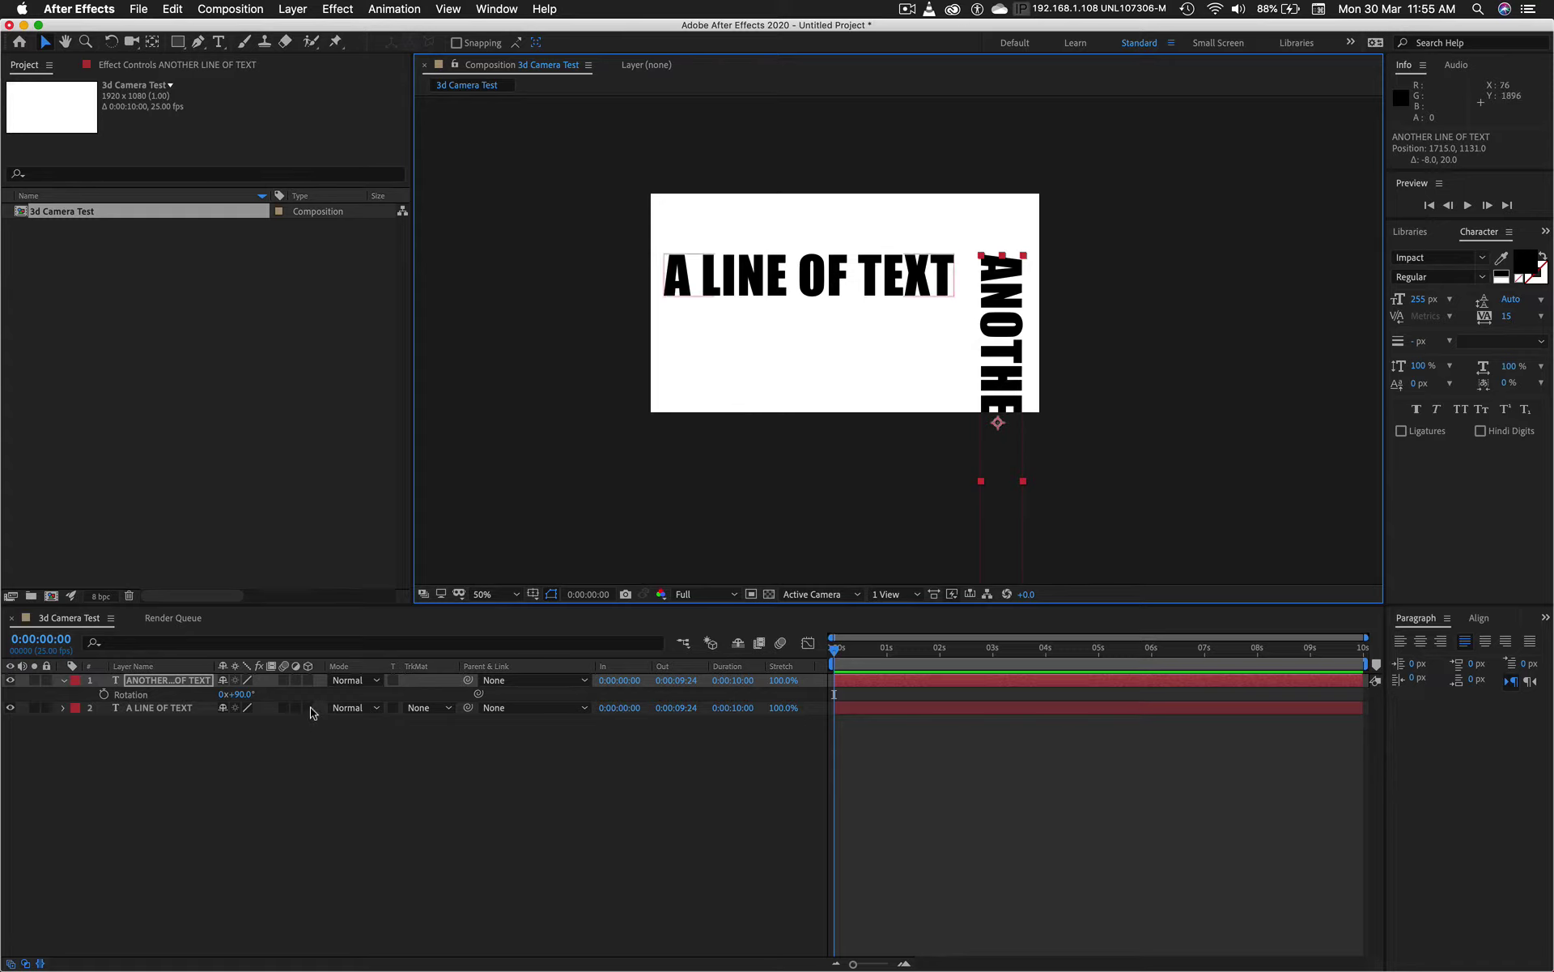
Step: Turn both text layers into 3D layers
left_click(308, 680)
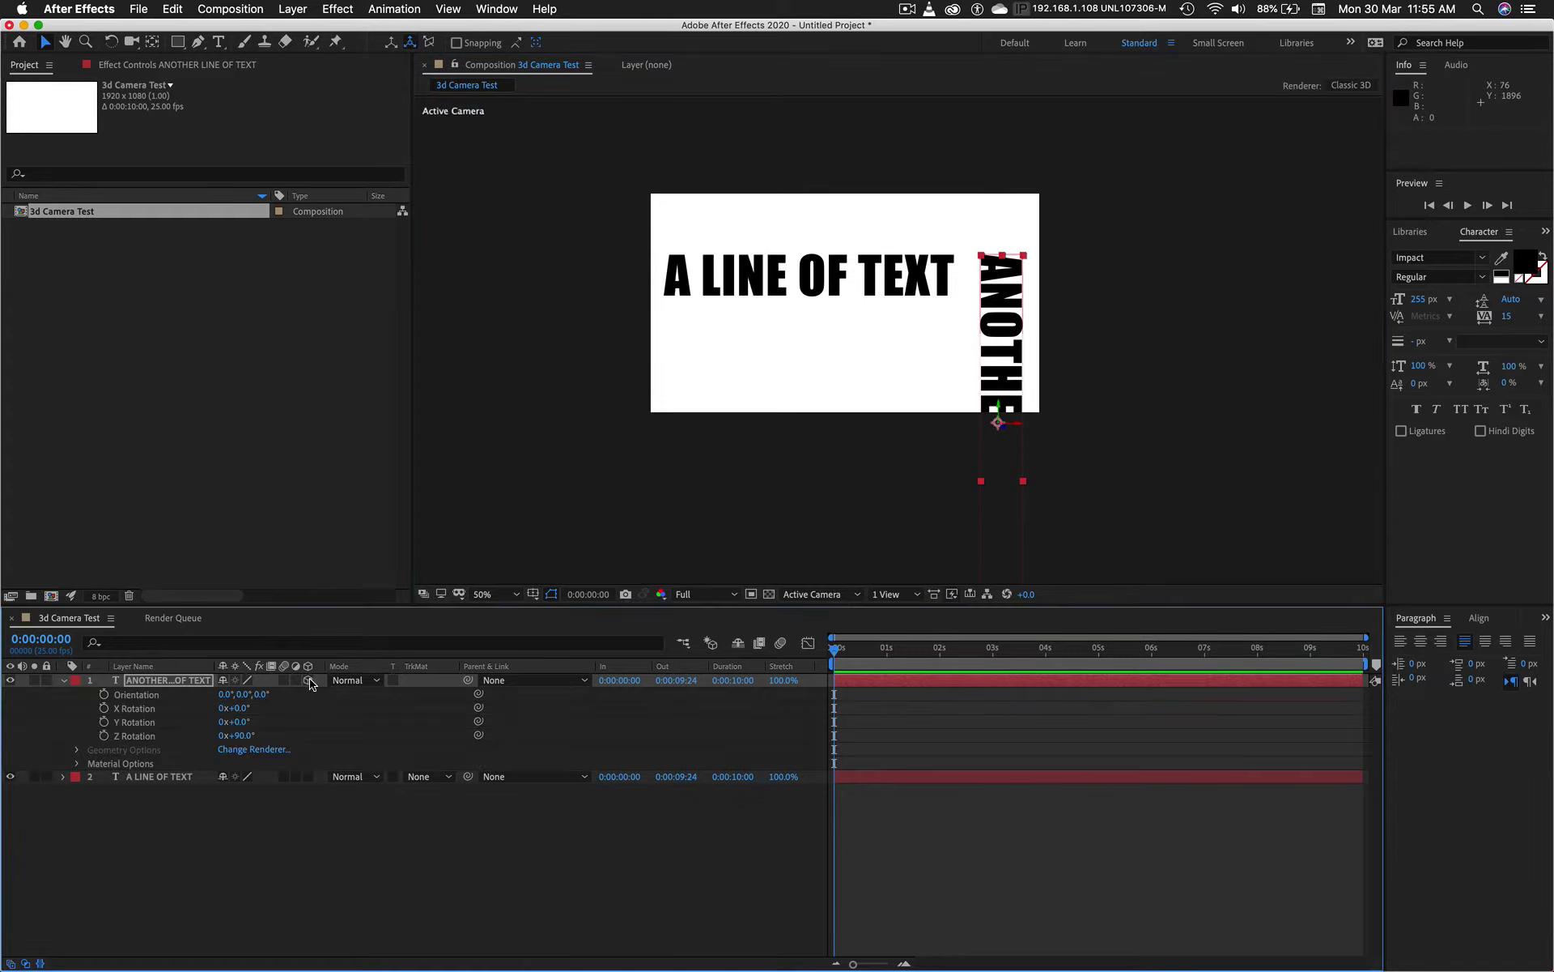
left_click(309, 776)
Step: Add a one-node camera layer with the 50mm preset to the composition
left_click(293, 10)
mouse_move(298, 29)
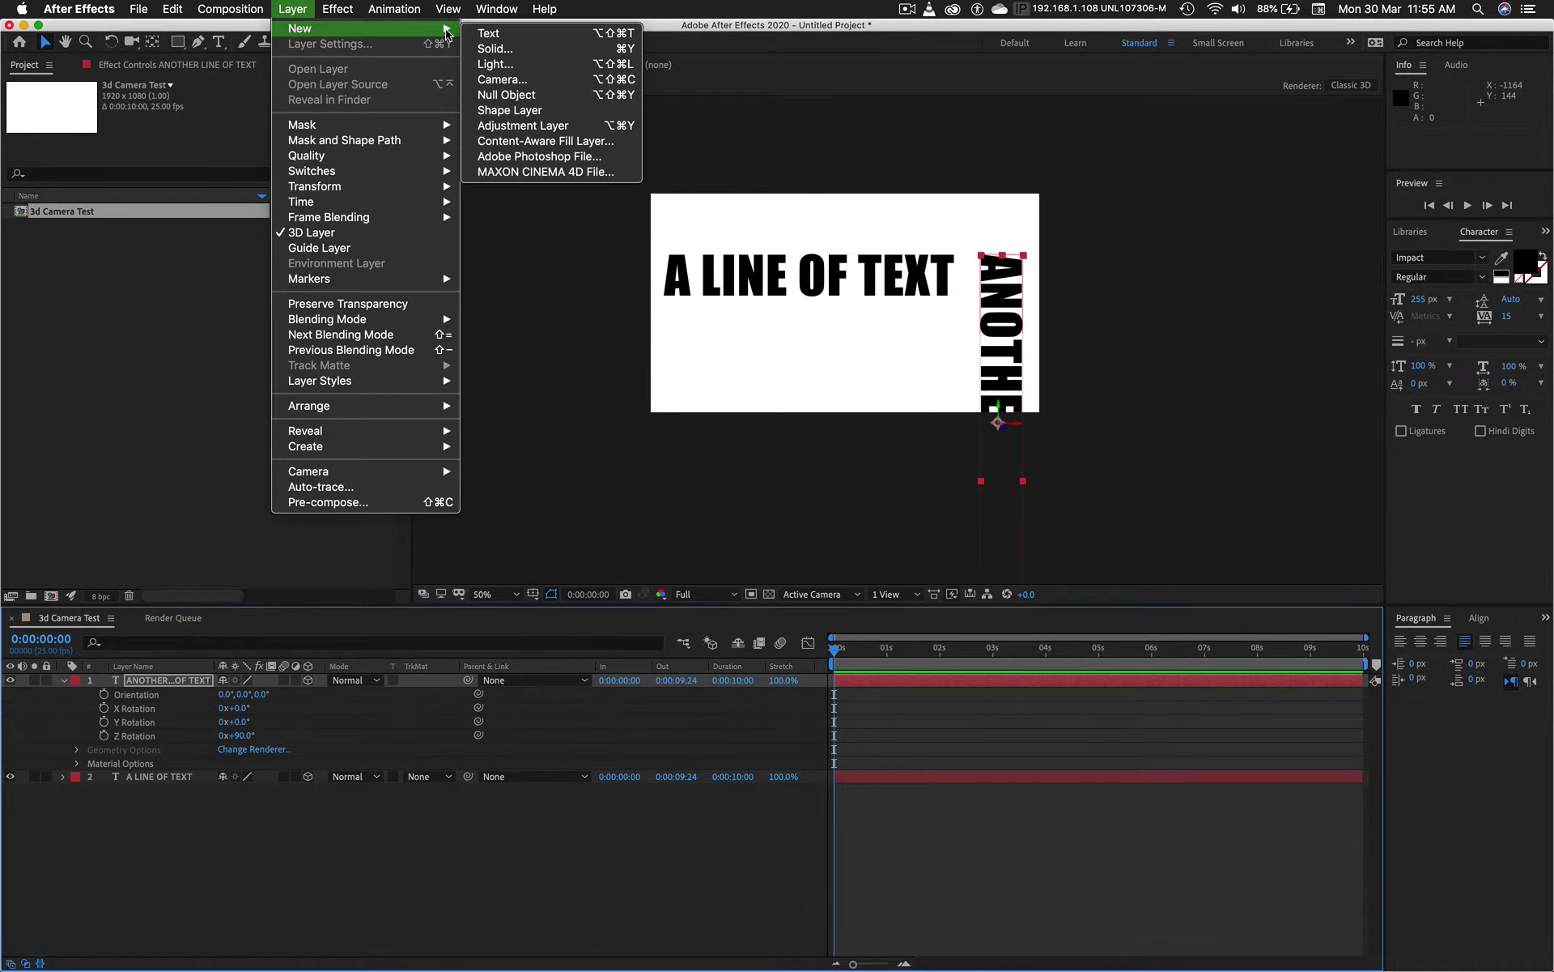
left_click(500, 81)
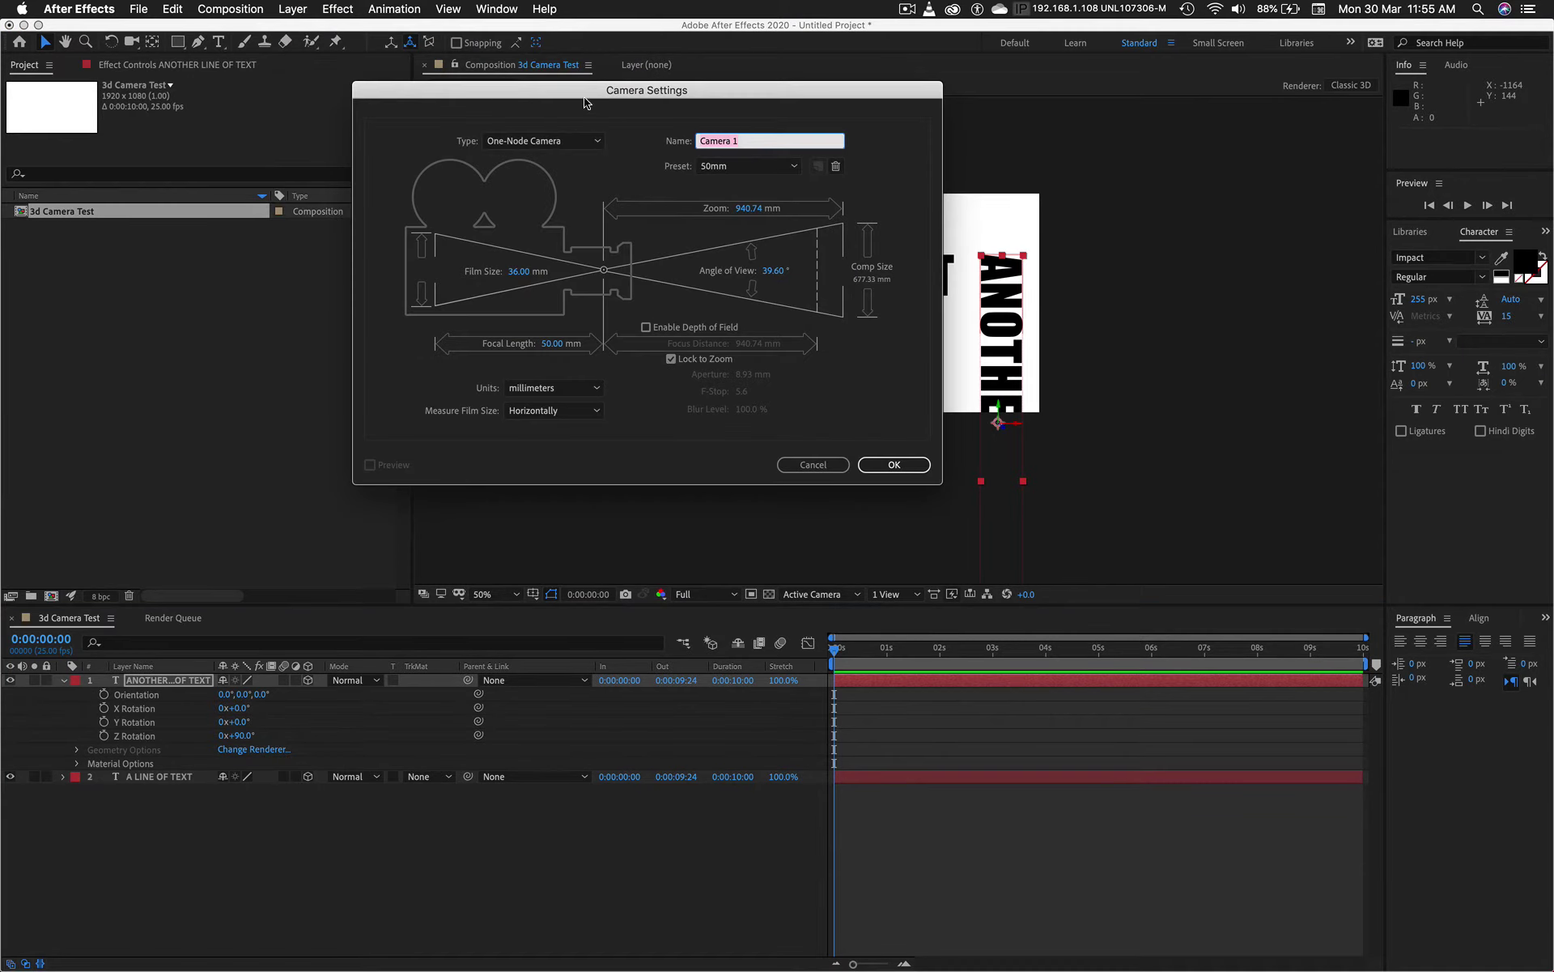
left_click_drag(573, 97, 729, 146)
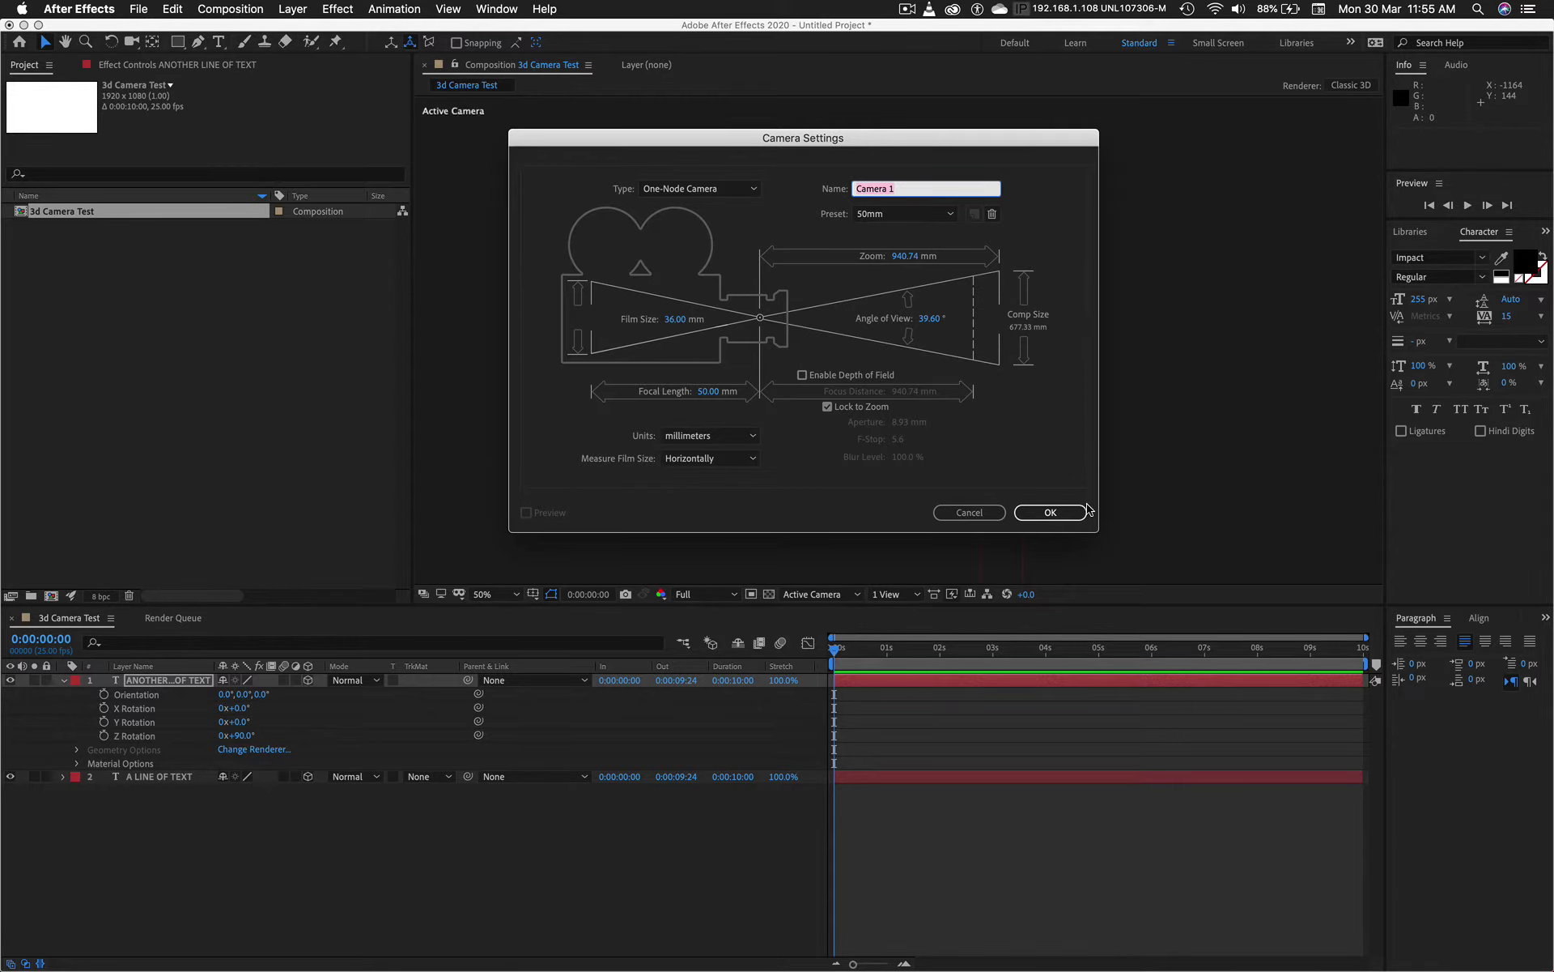
left_click(1052, 514)
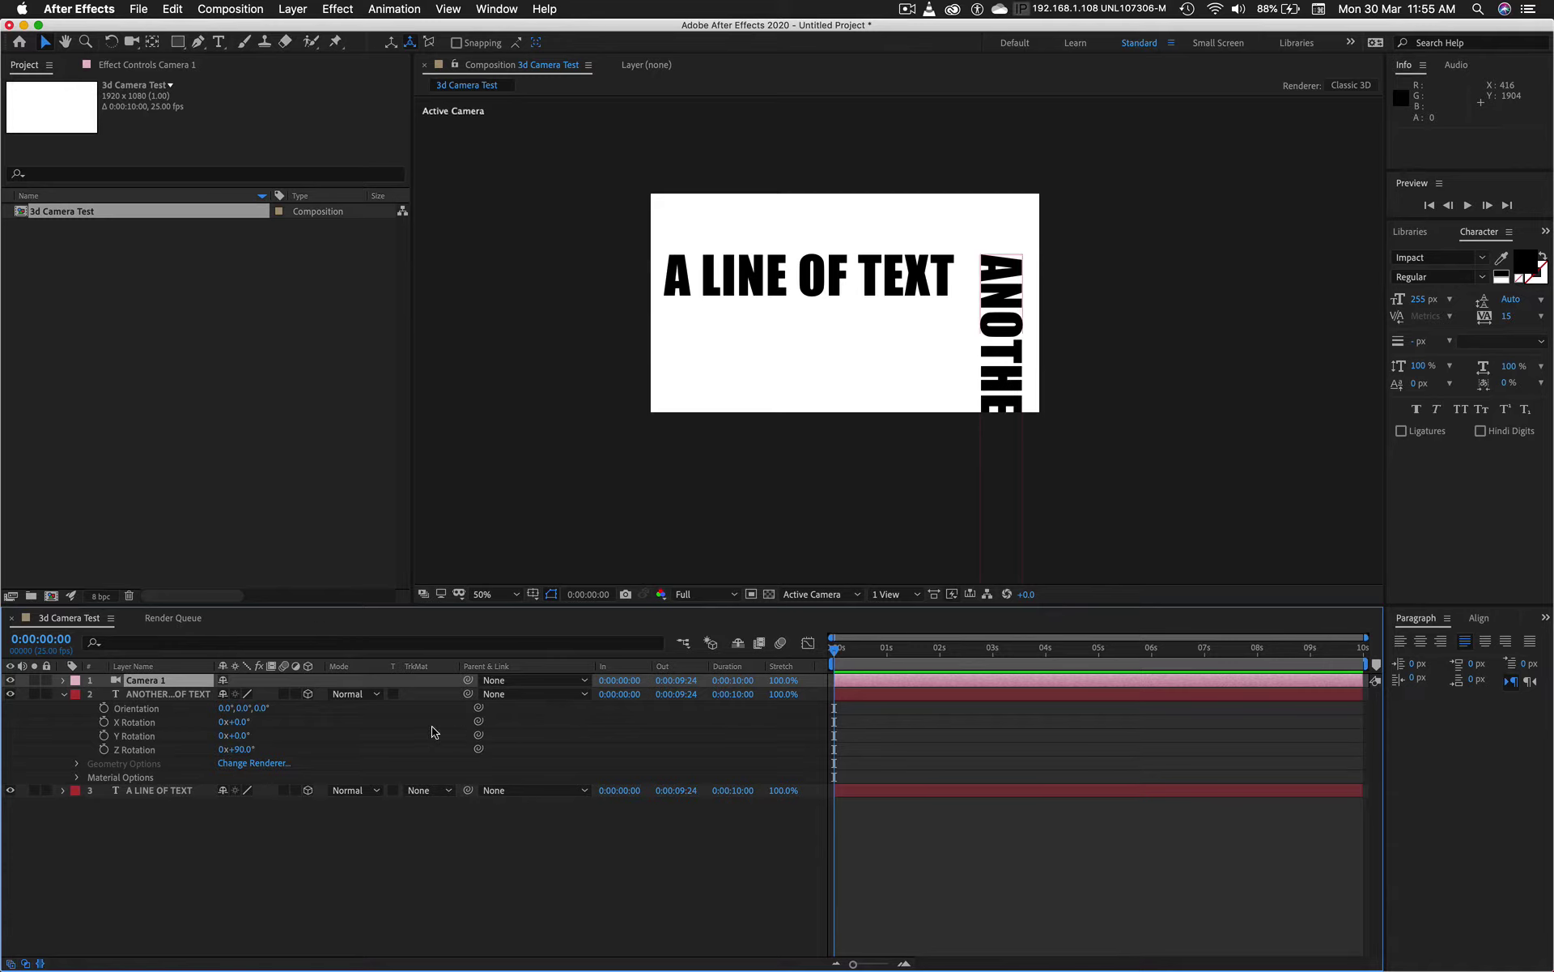
Step: Reveal the camera's Position property and move the camera horizontally to an X position of about 1338
left_click(307, 694)
key("p")
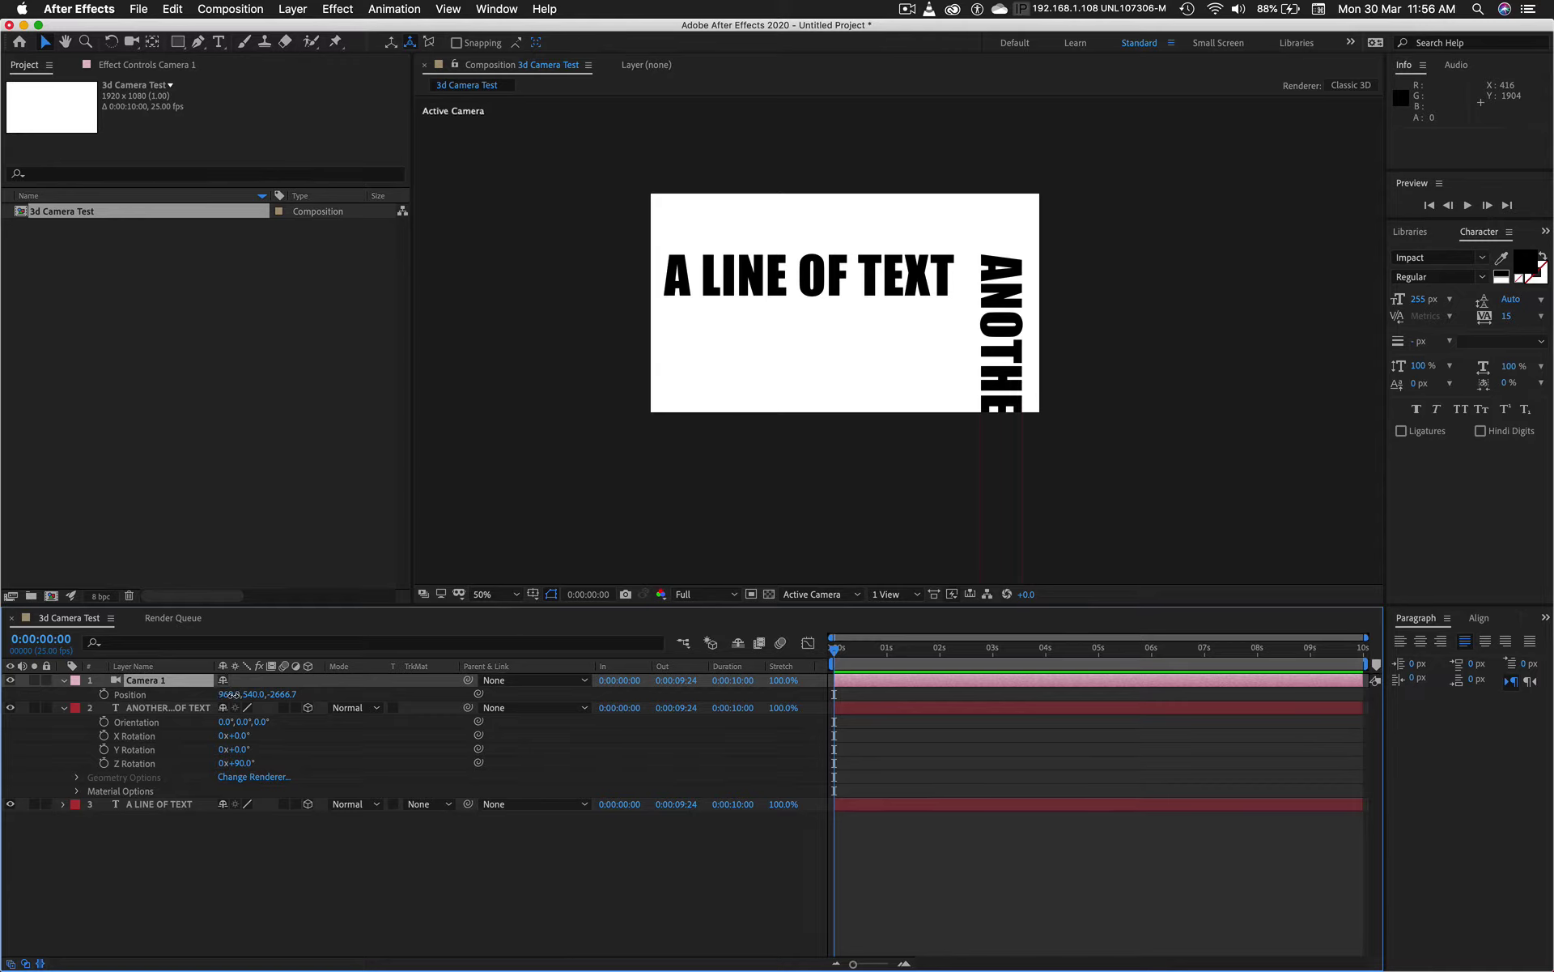
left_click_drag(234, 698, 554, 667)
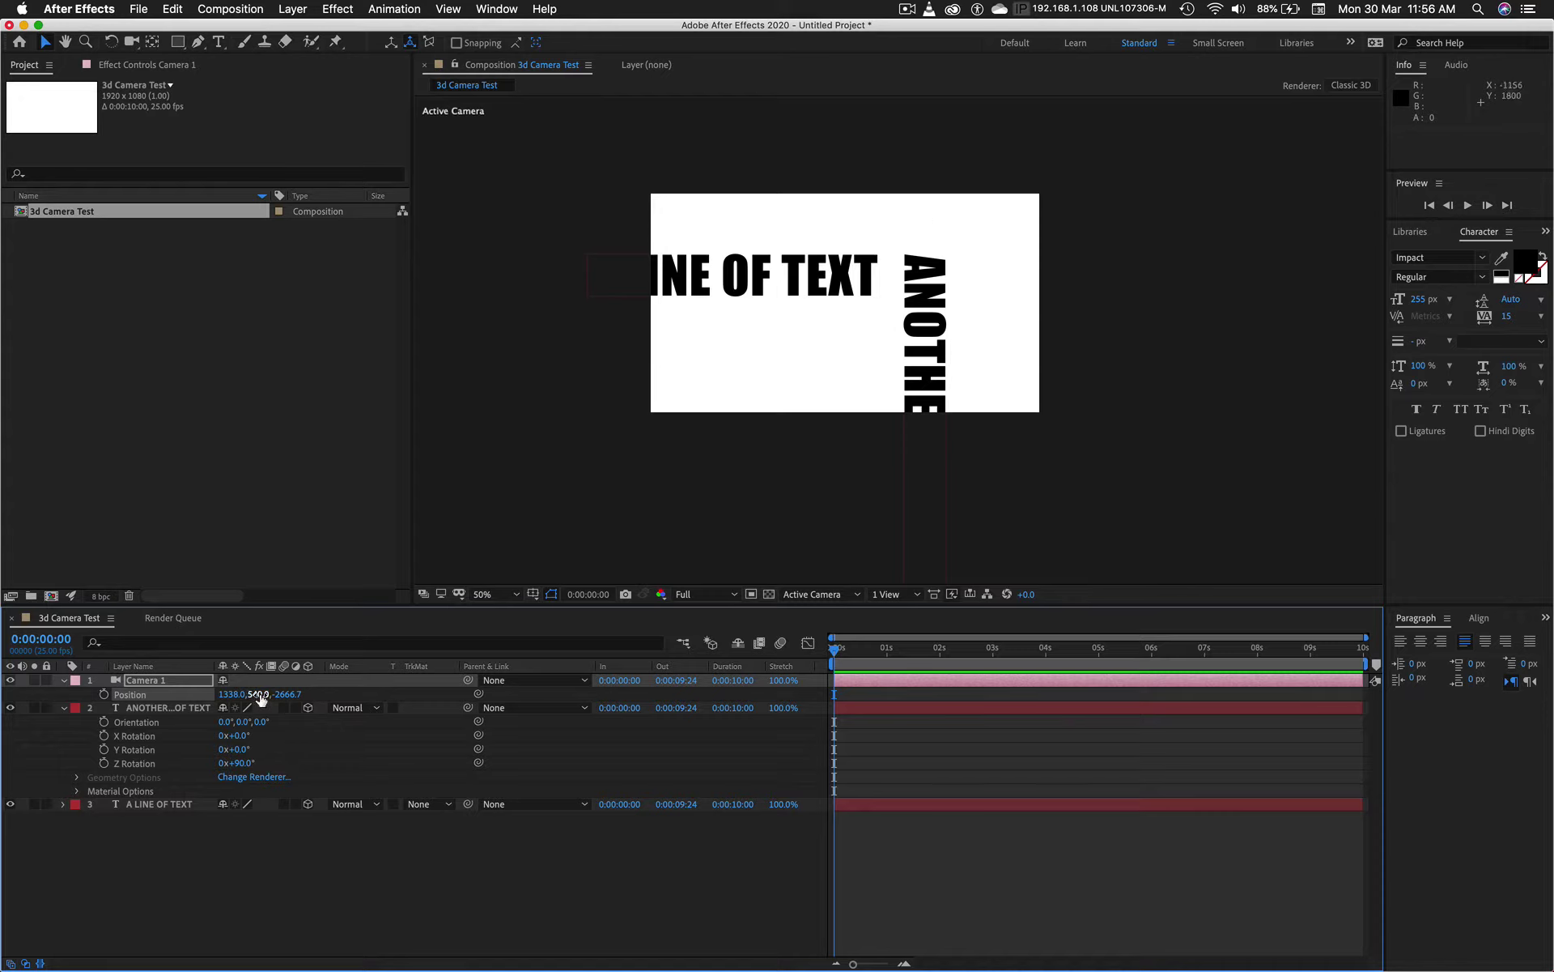
Step: Try rotating the camera to a Z orientation of 90° and shifting its Y position to about 609
mouse_move(260, 694)
left_mouse_down()
mouse_move(204, 794)
mouse_move(715, 777)
mouse_move(1017, 736)
mouse_move(1514, 706)
mouse_move(268, 665)
left_mouse_up()
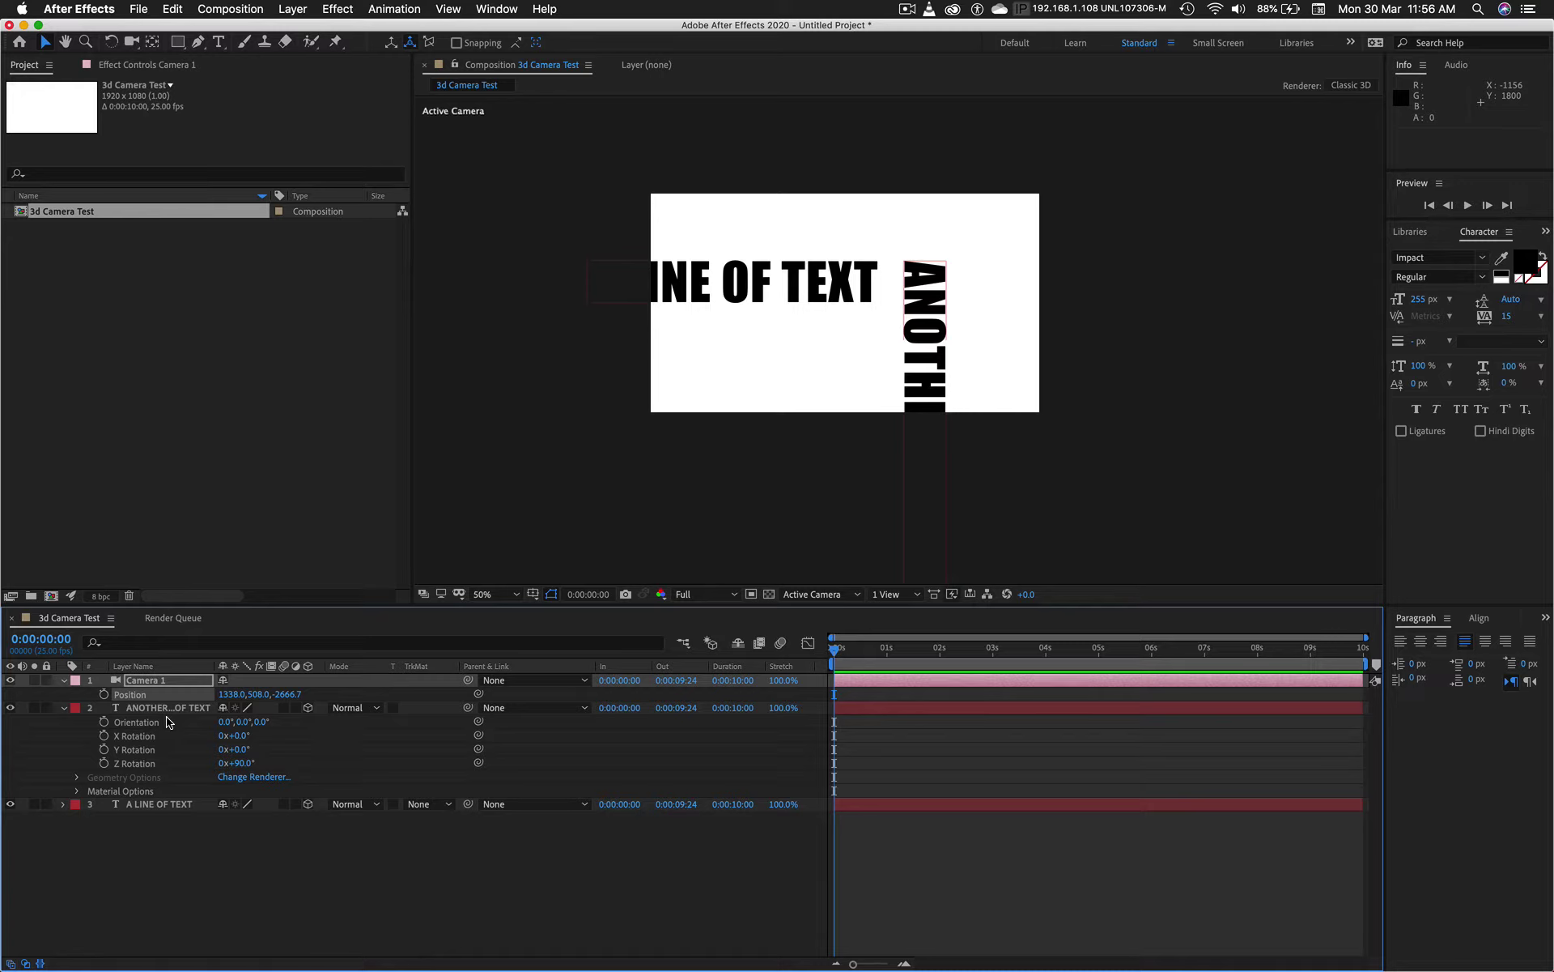
key("shift+r")
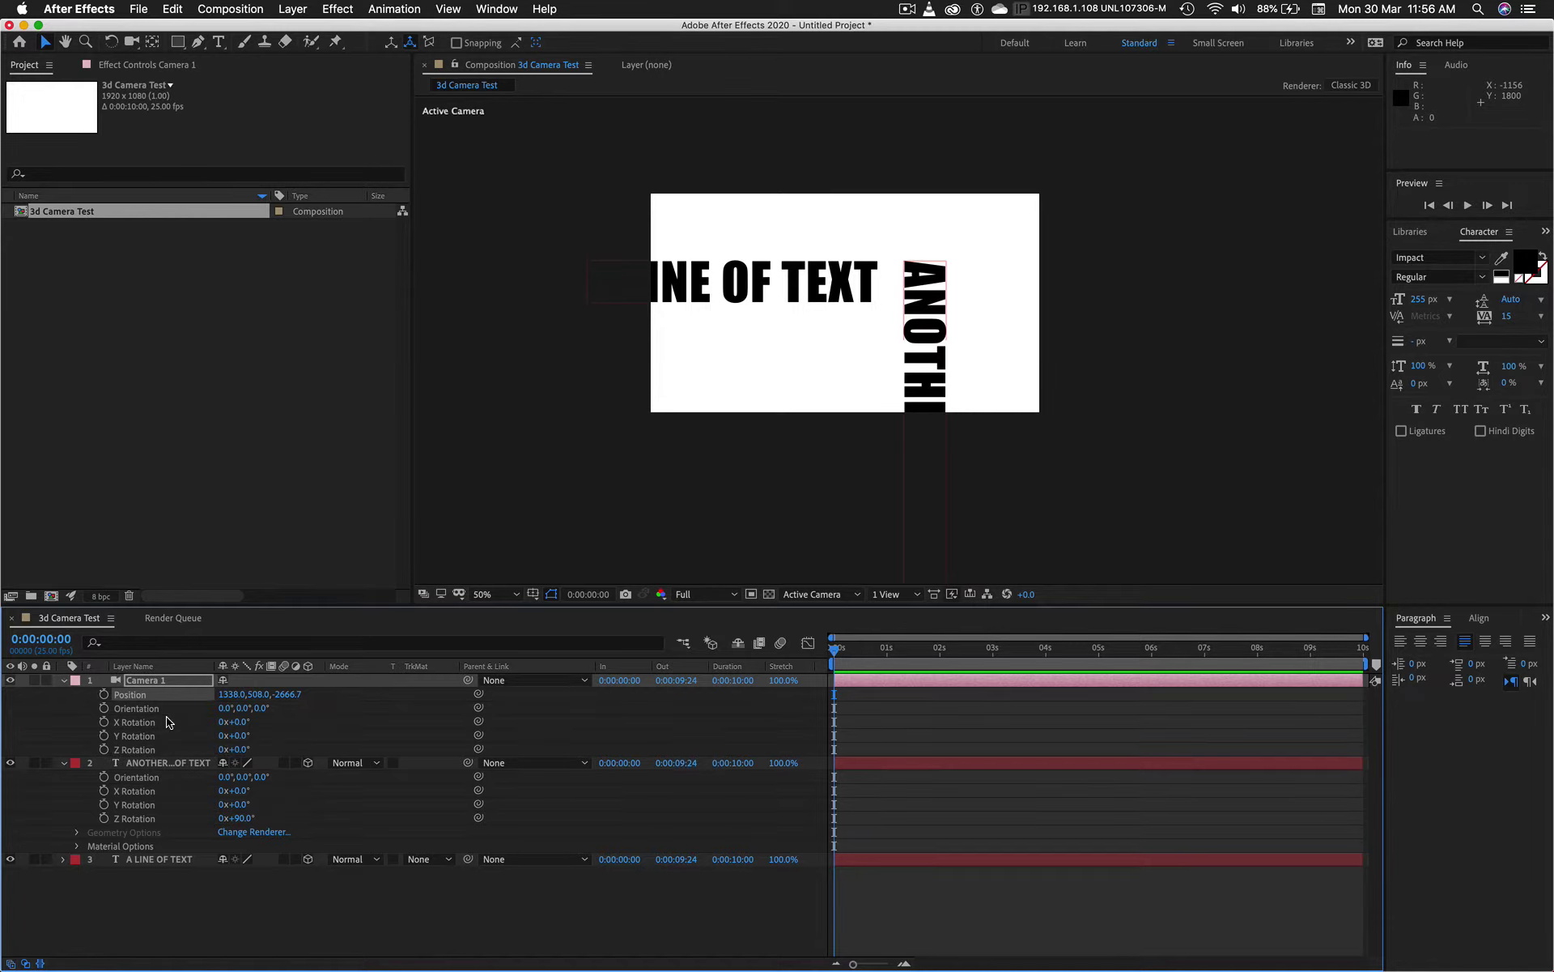
left_click(65, 763)
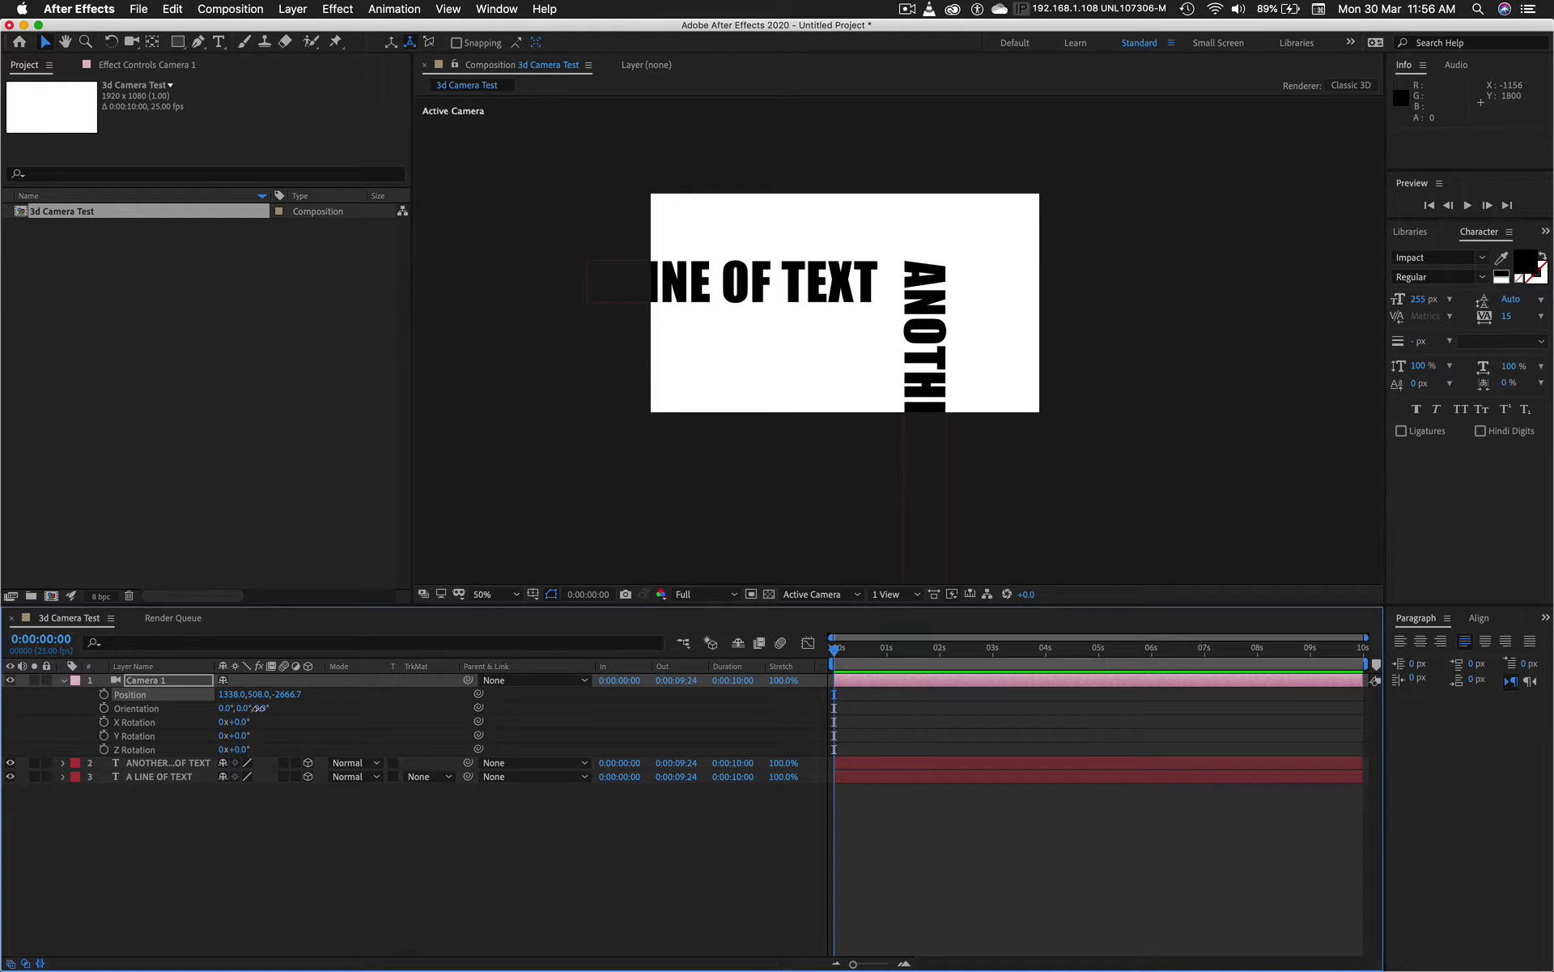
left_click_drag(260, 708, 314, 692)
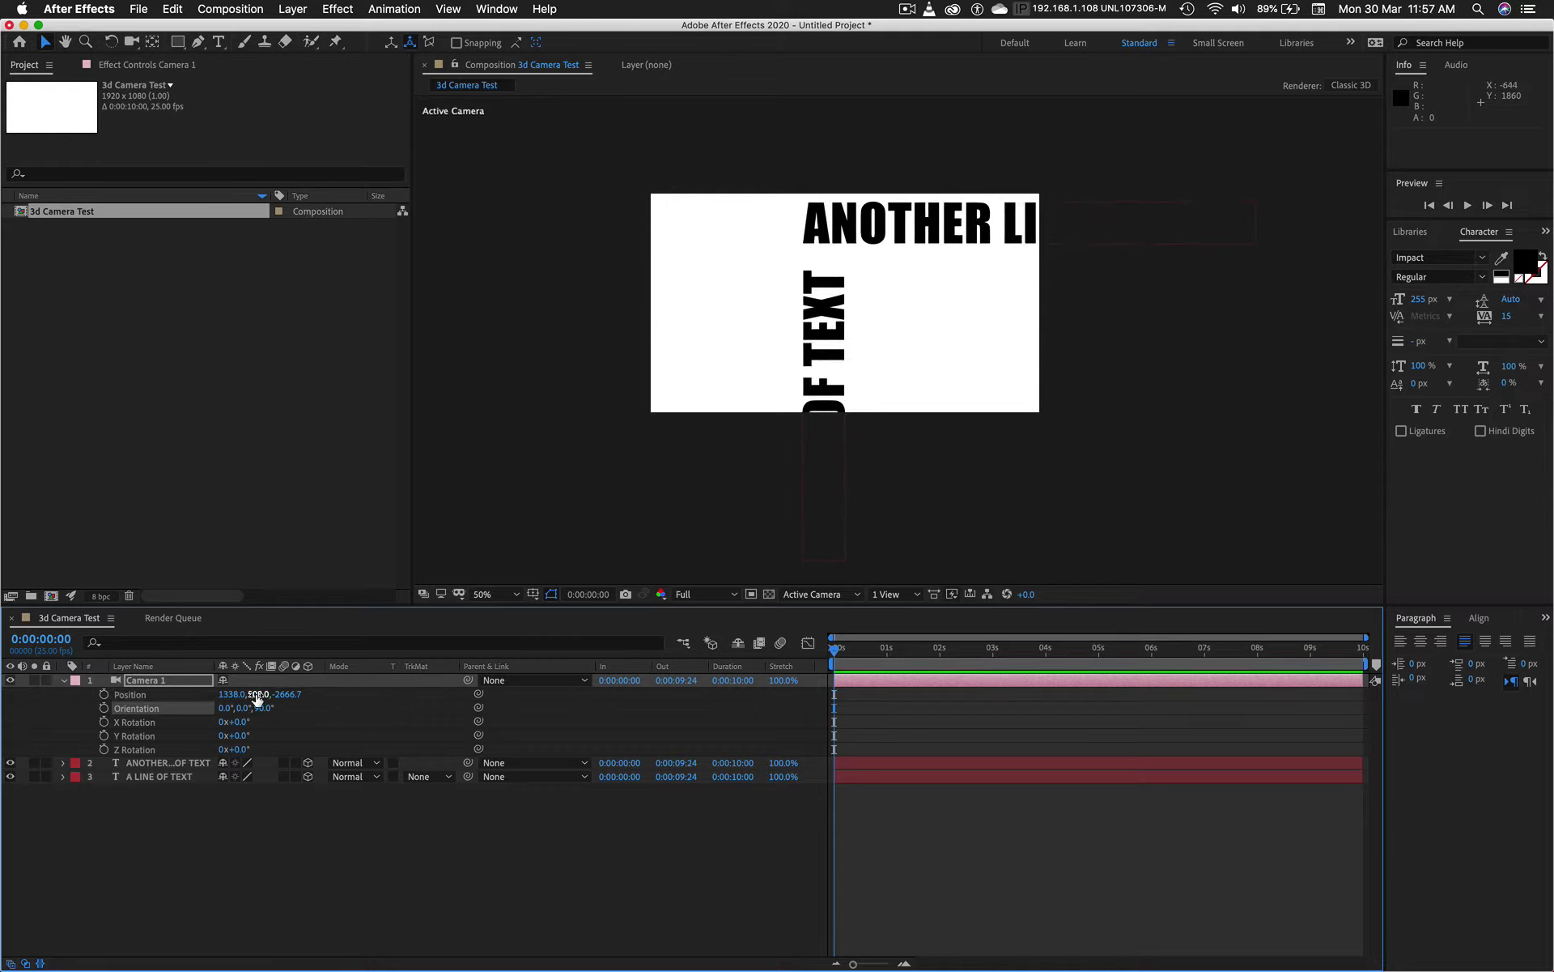
left_click_drag(258, 698, 540, 630)
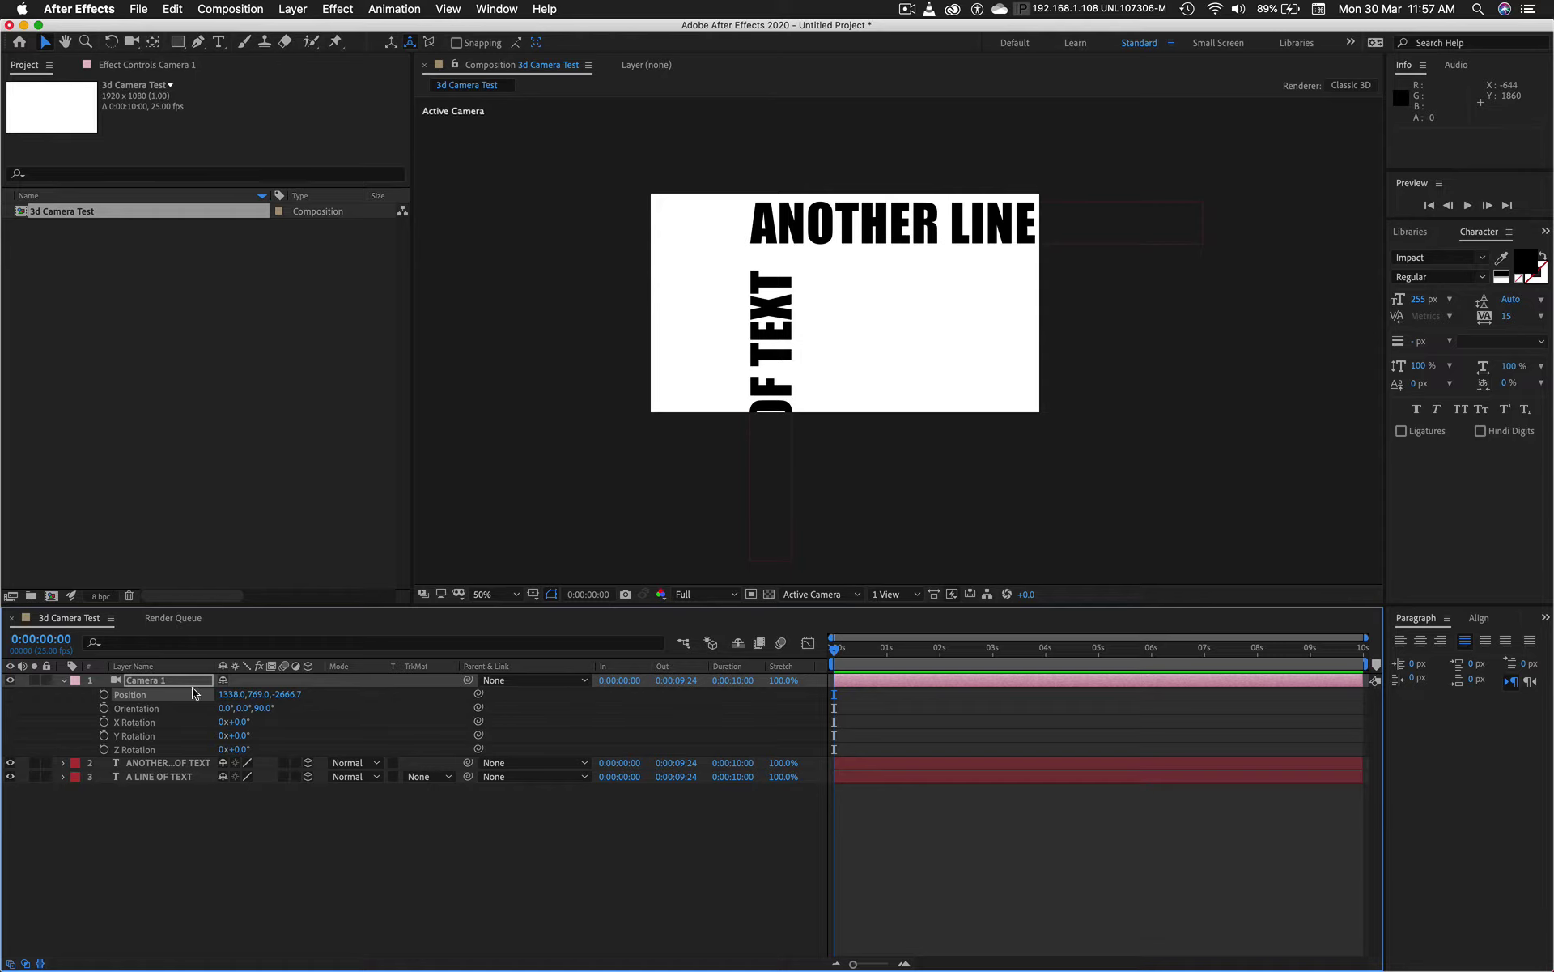
left_click_drag(253, 694, 92, 734)
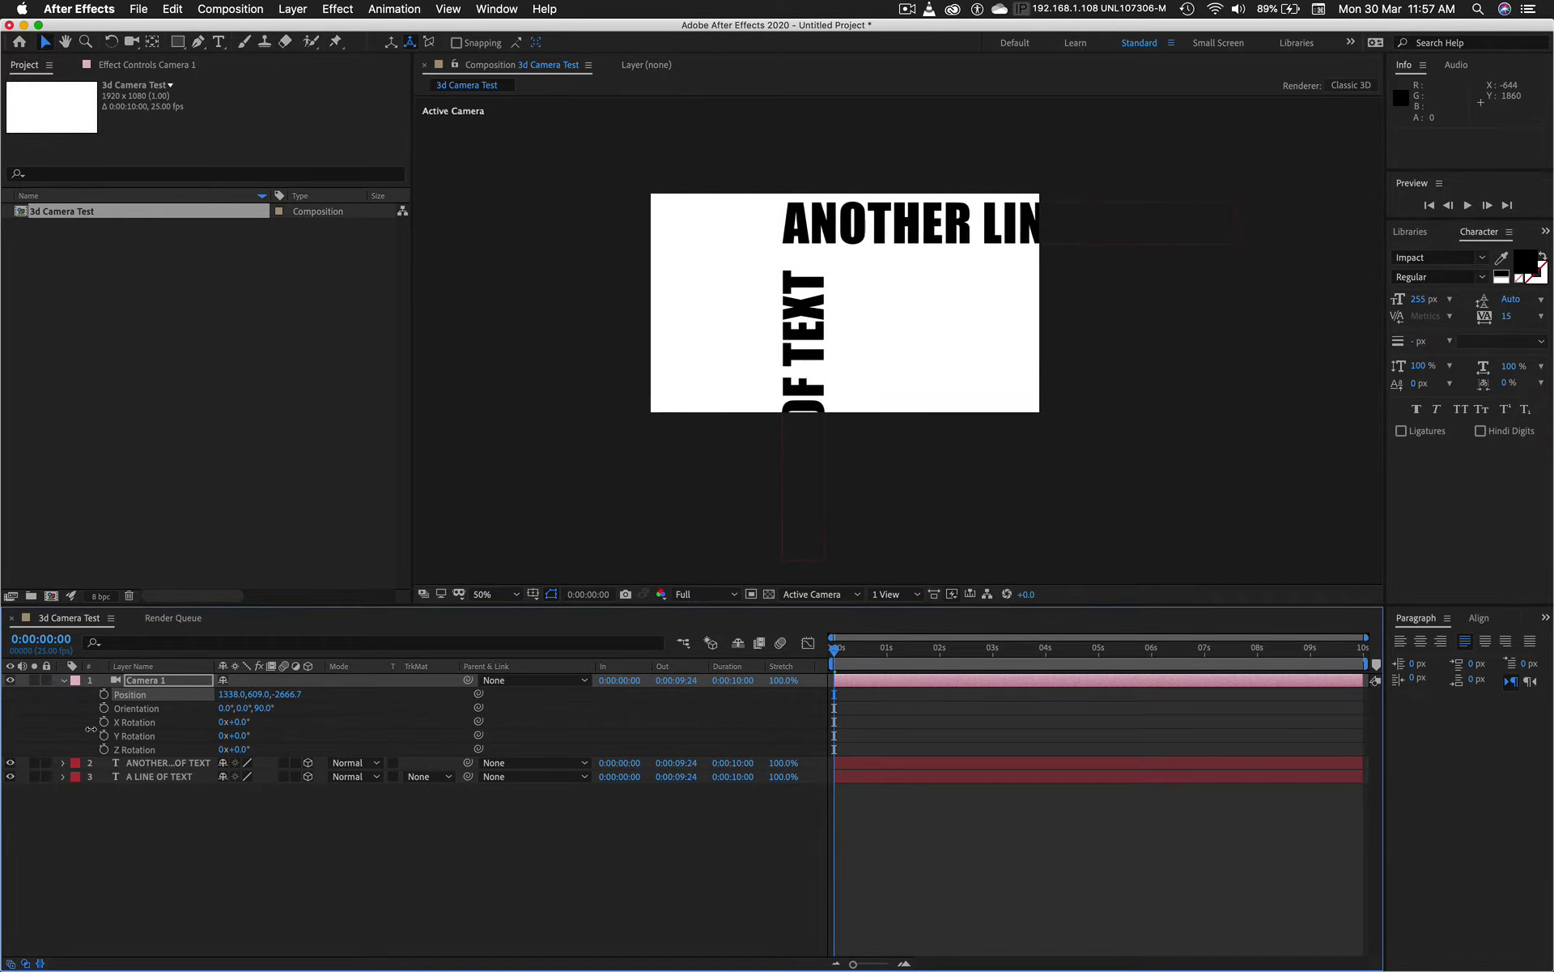
Step: Reset the camera's transform values and display only its Position and rotation properties
left_click(132, 684)
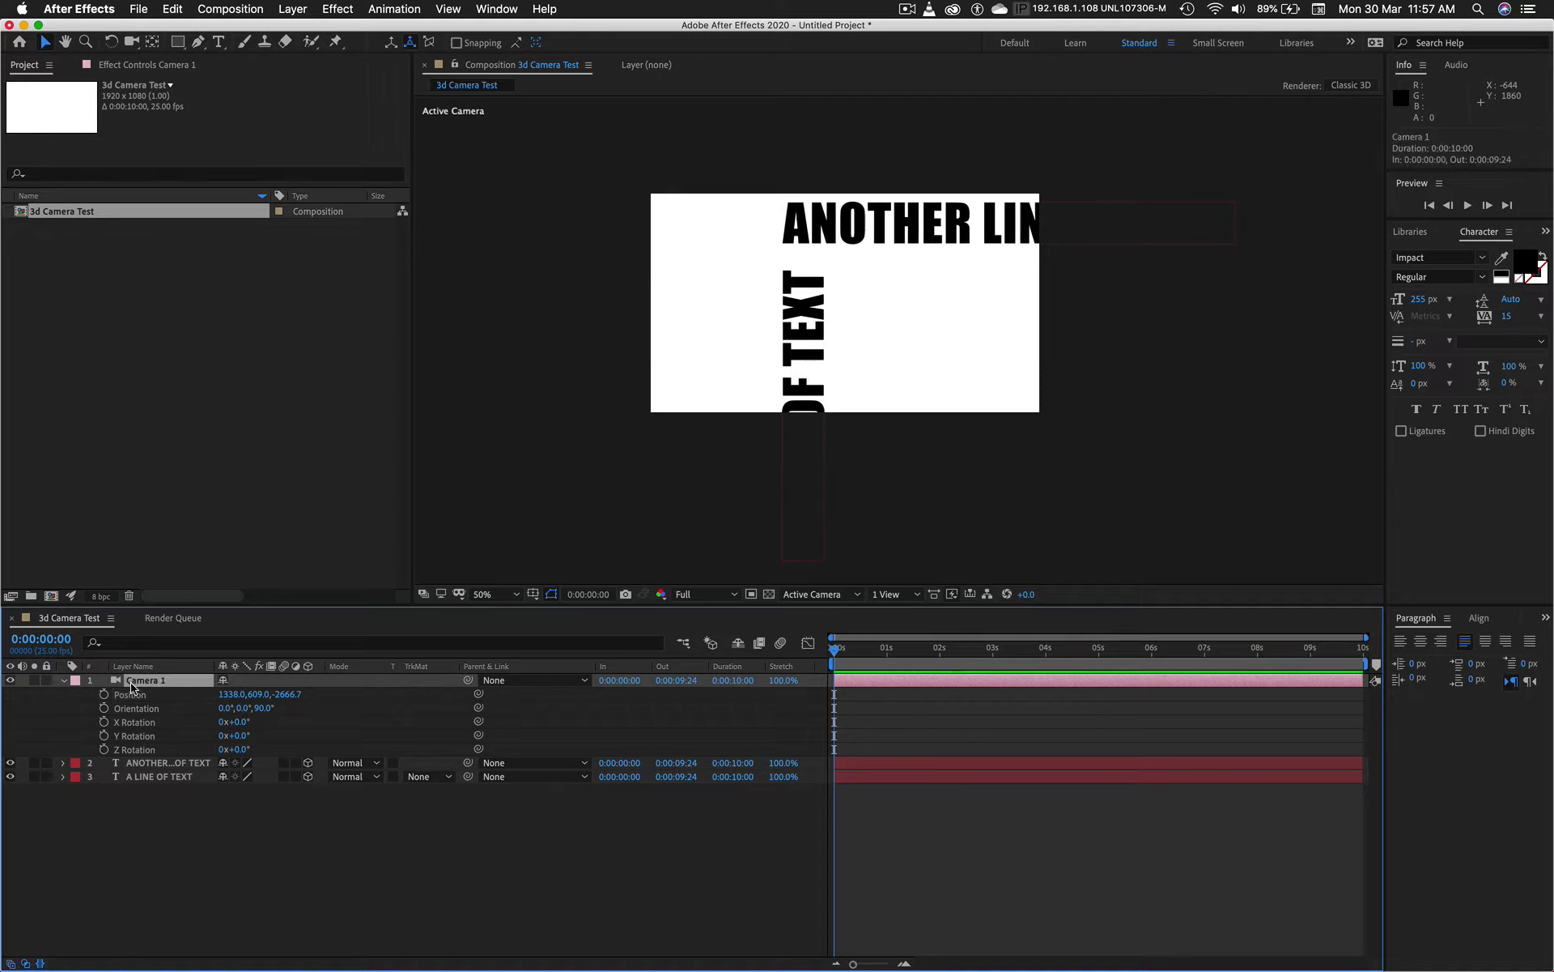
key("u")
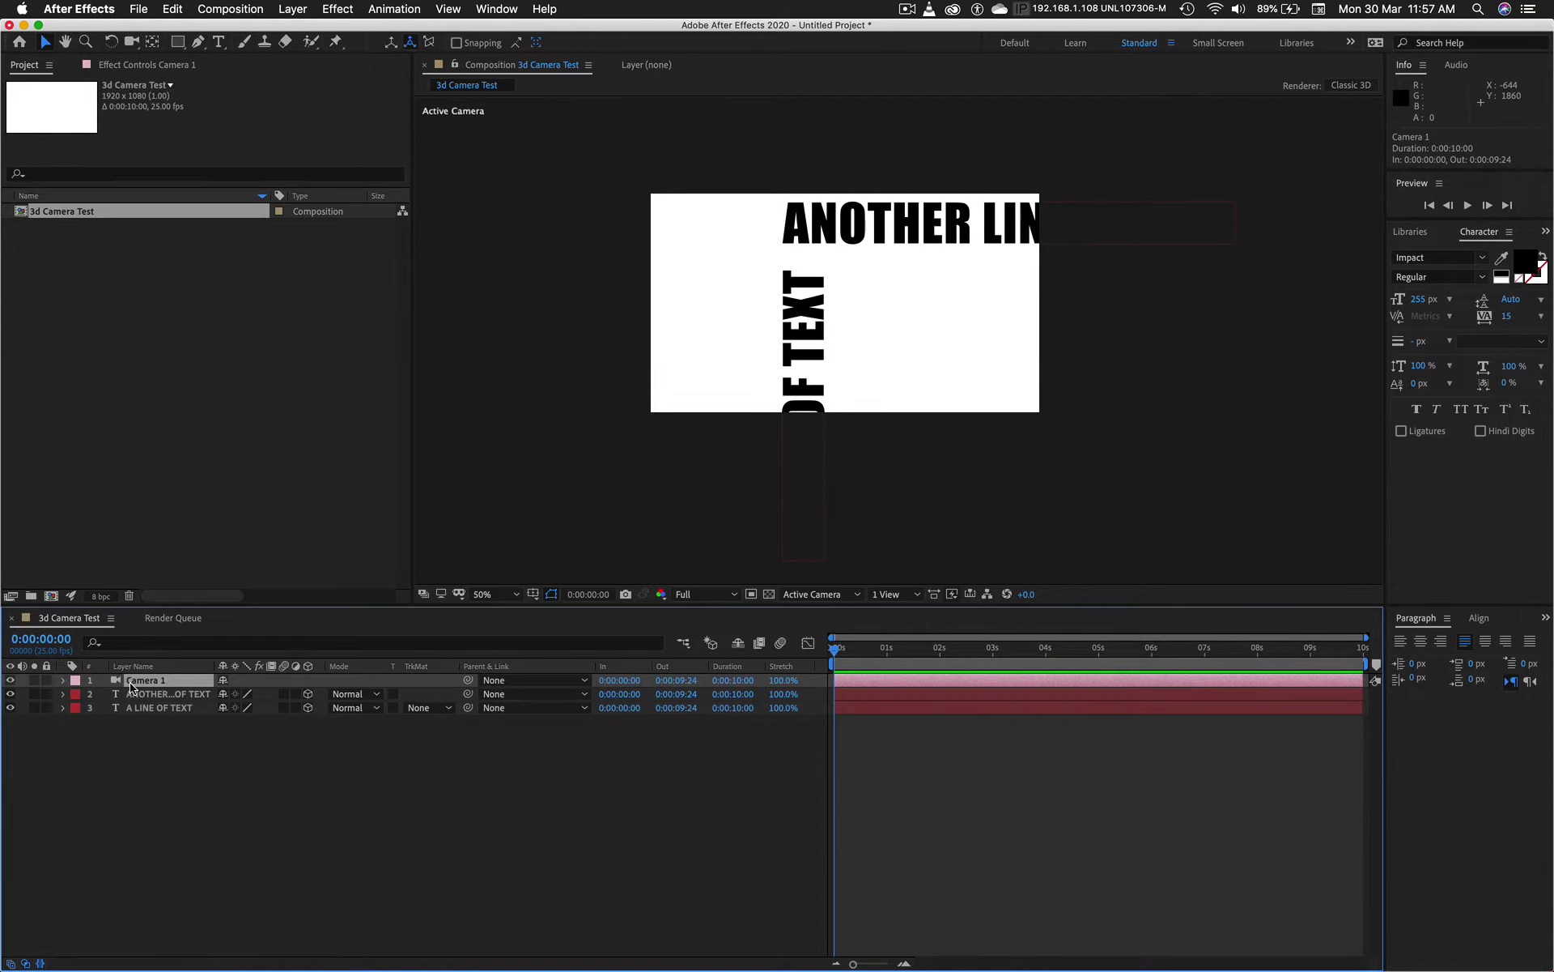
left_click(63, 680)
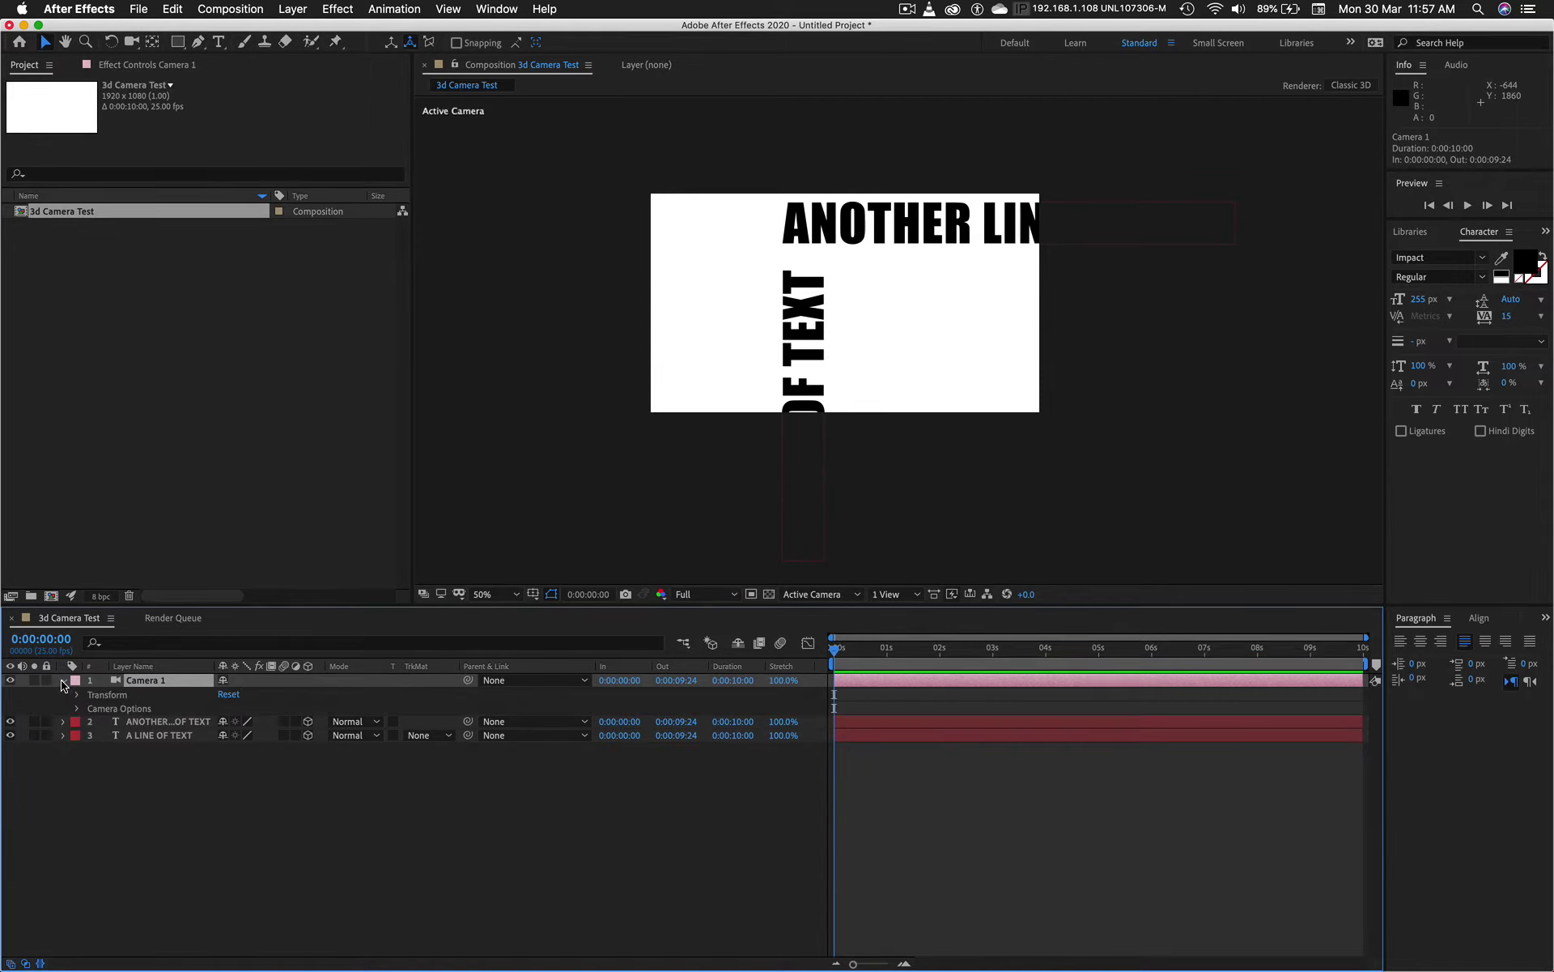
left_click(229, 695)
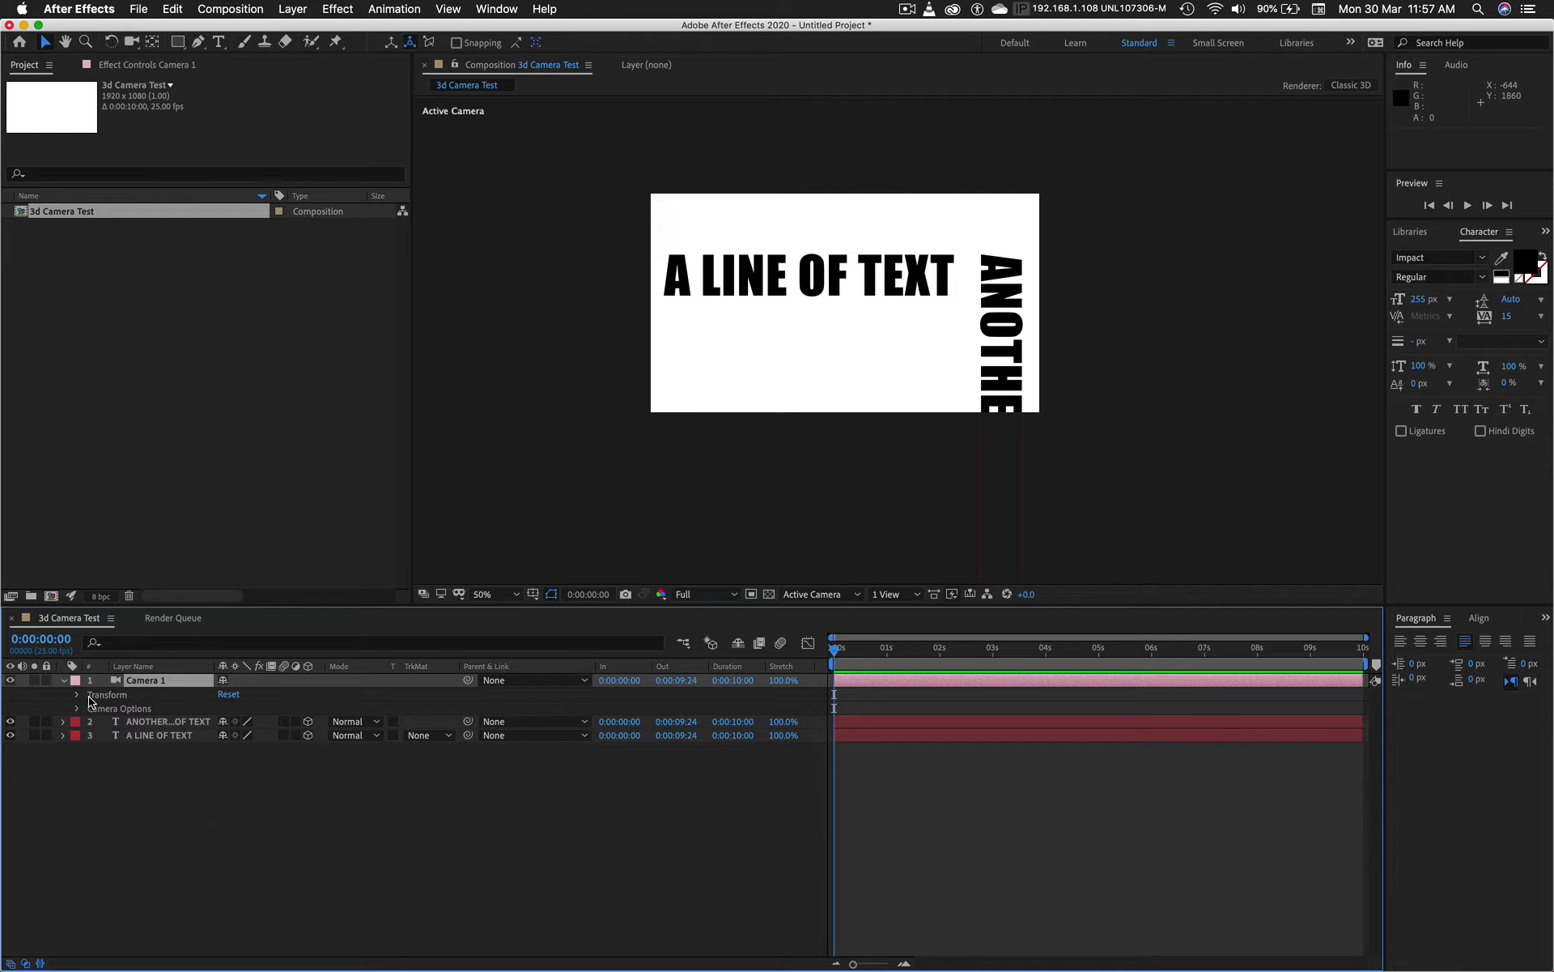
key("p")
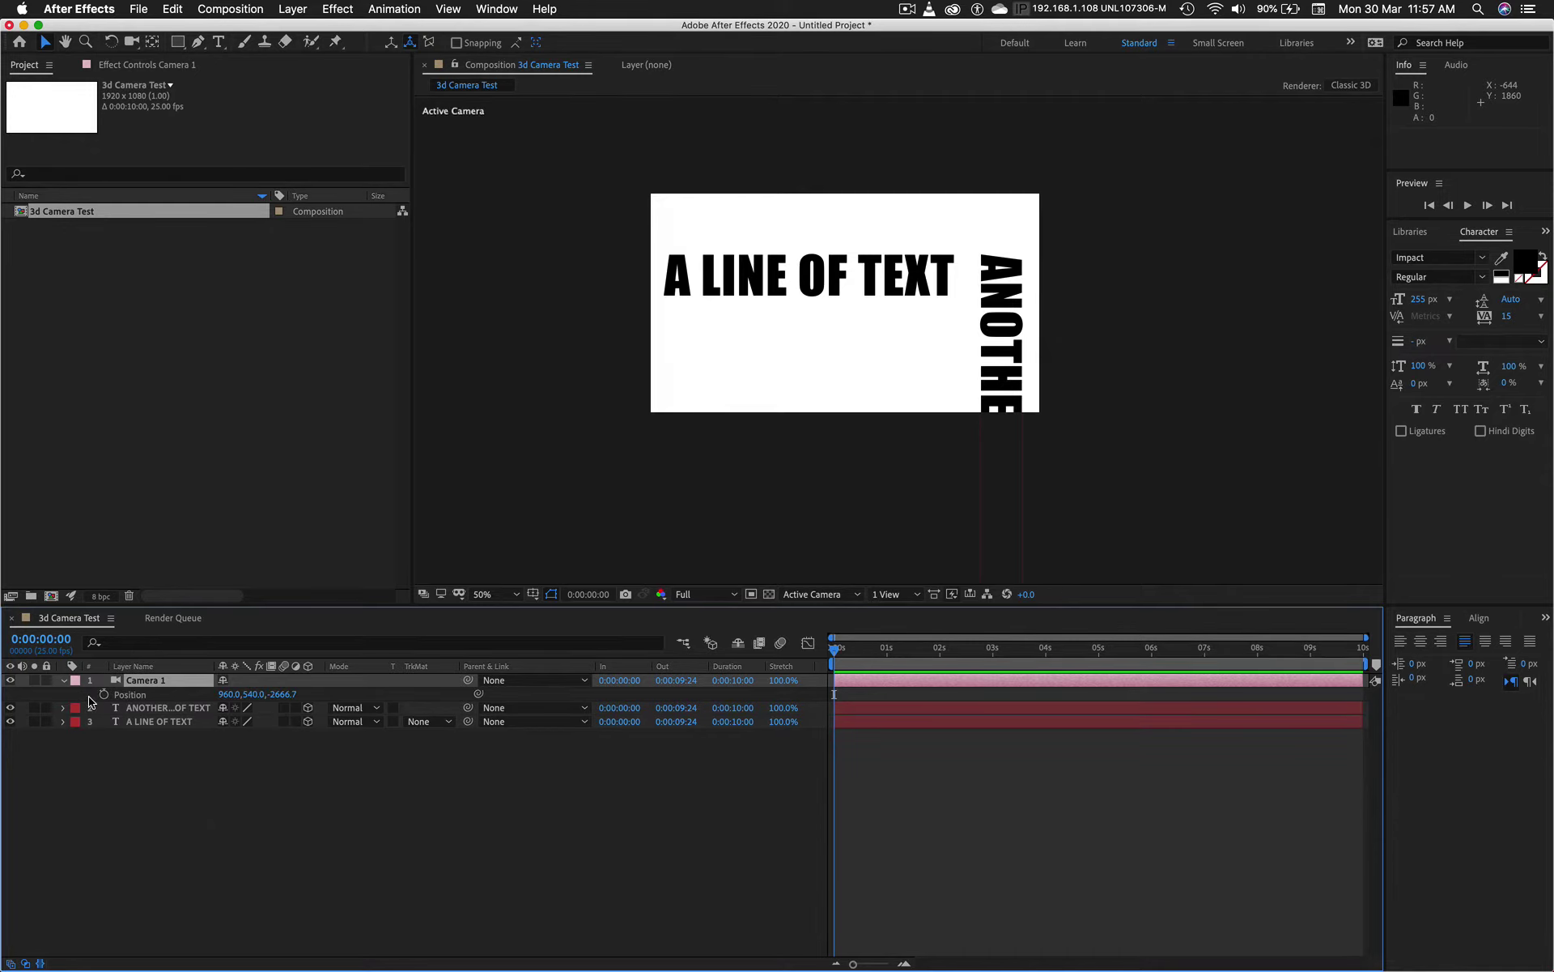
key("shift+r")
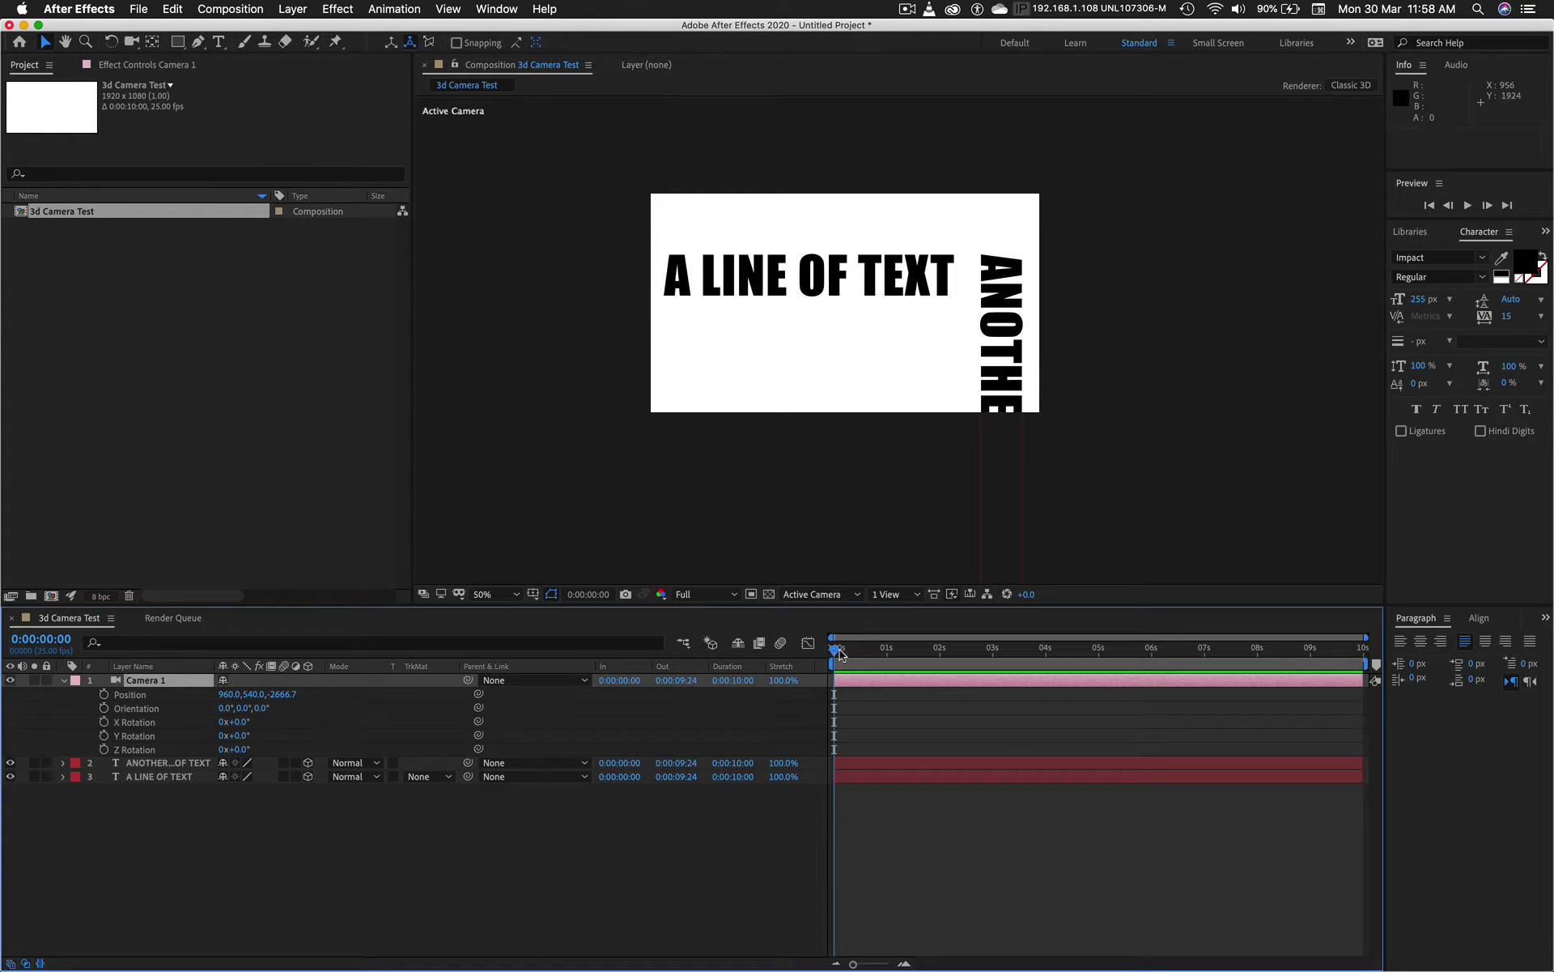
Step: Move the current time to 0:00:01:00, add a null object, and make it a 3D layer
left_click_drag(836, 653, 889, 656)
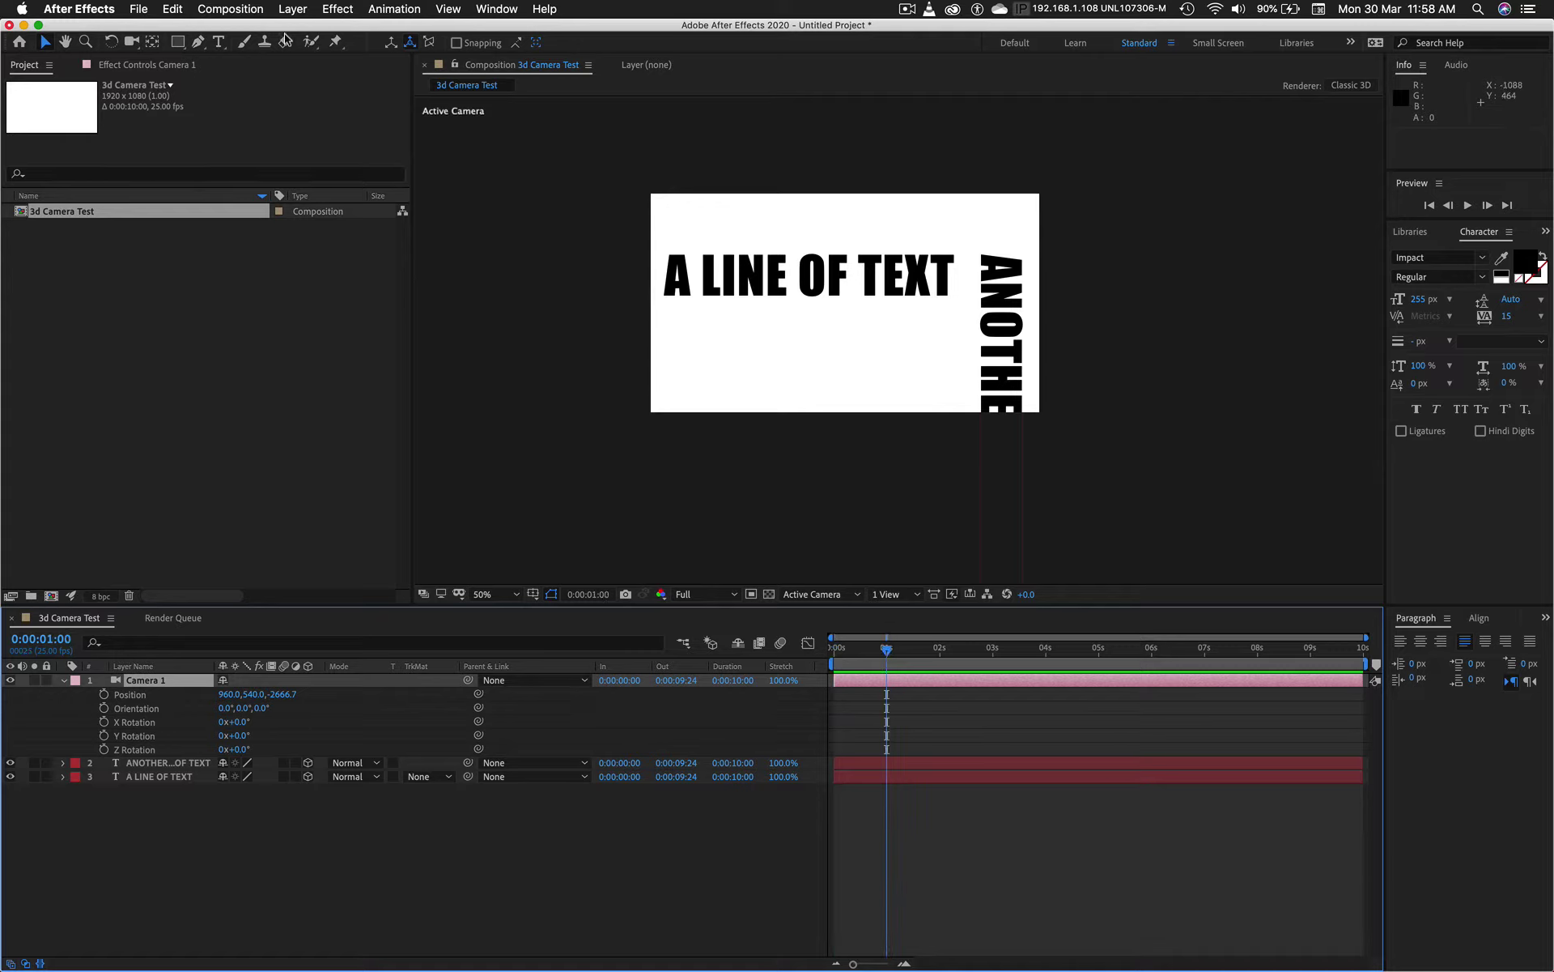
left_click(293, 9)
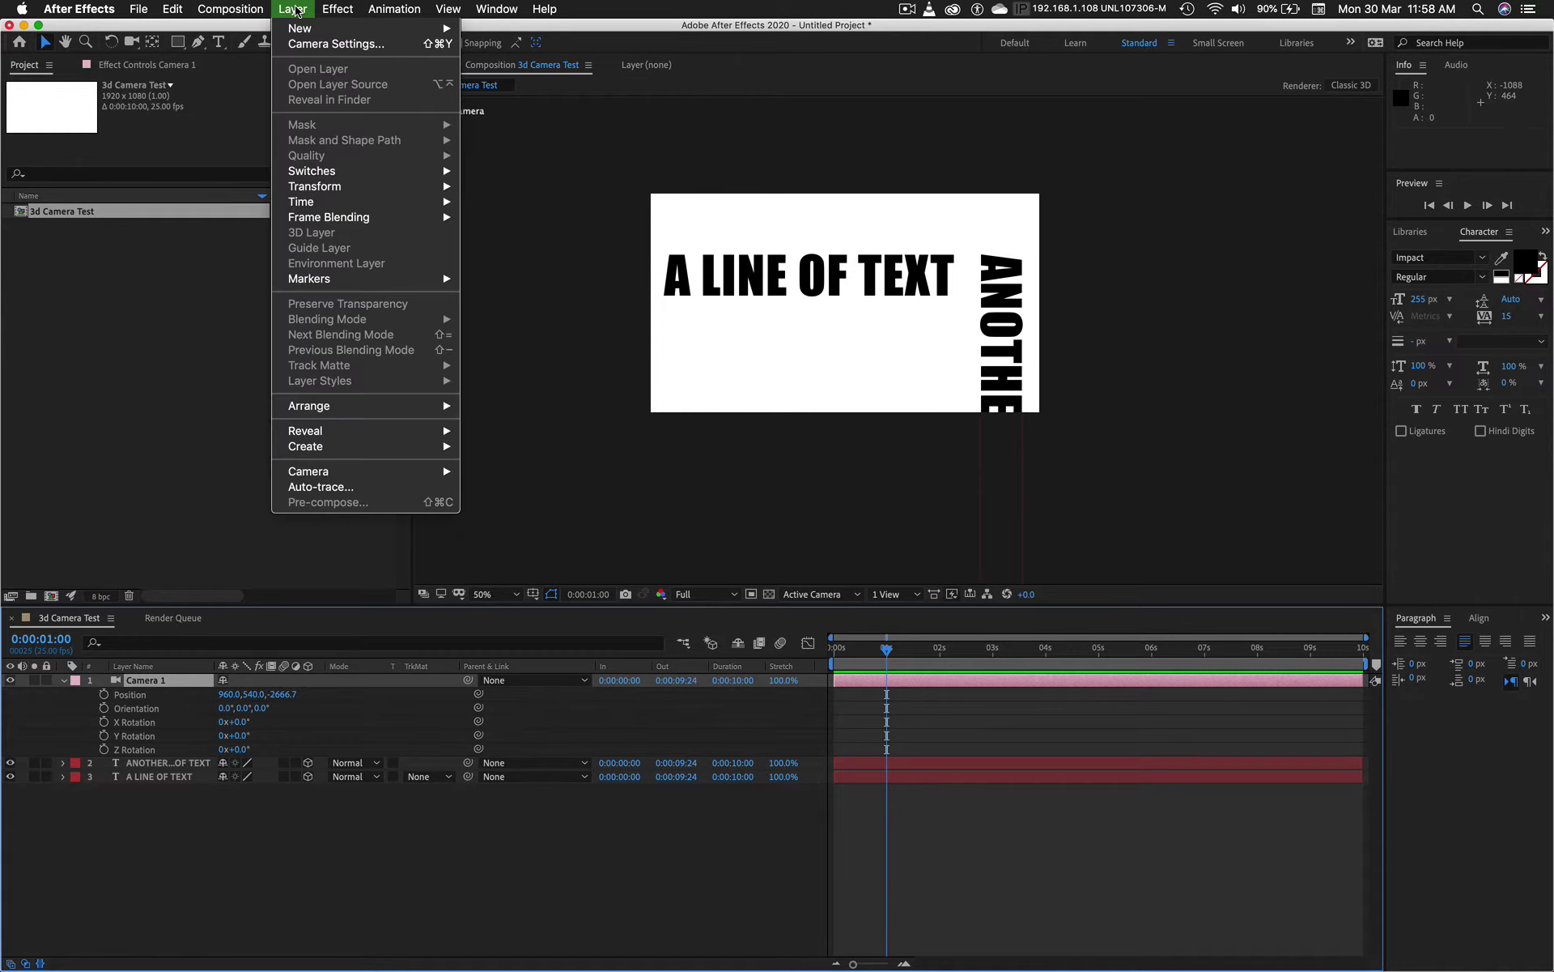
mouse_move(303, 31)
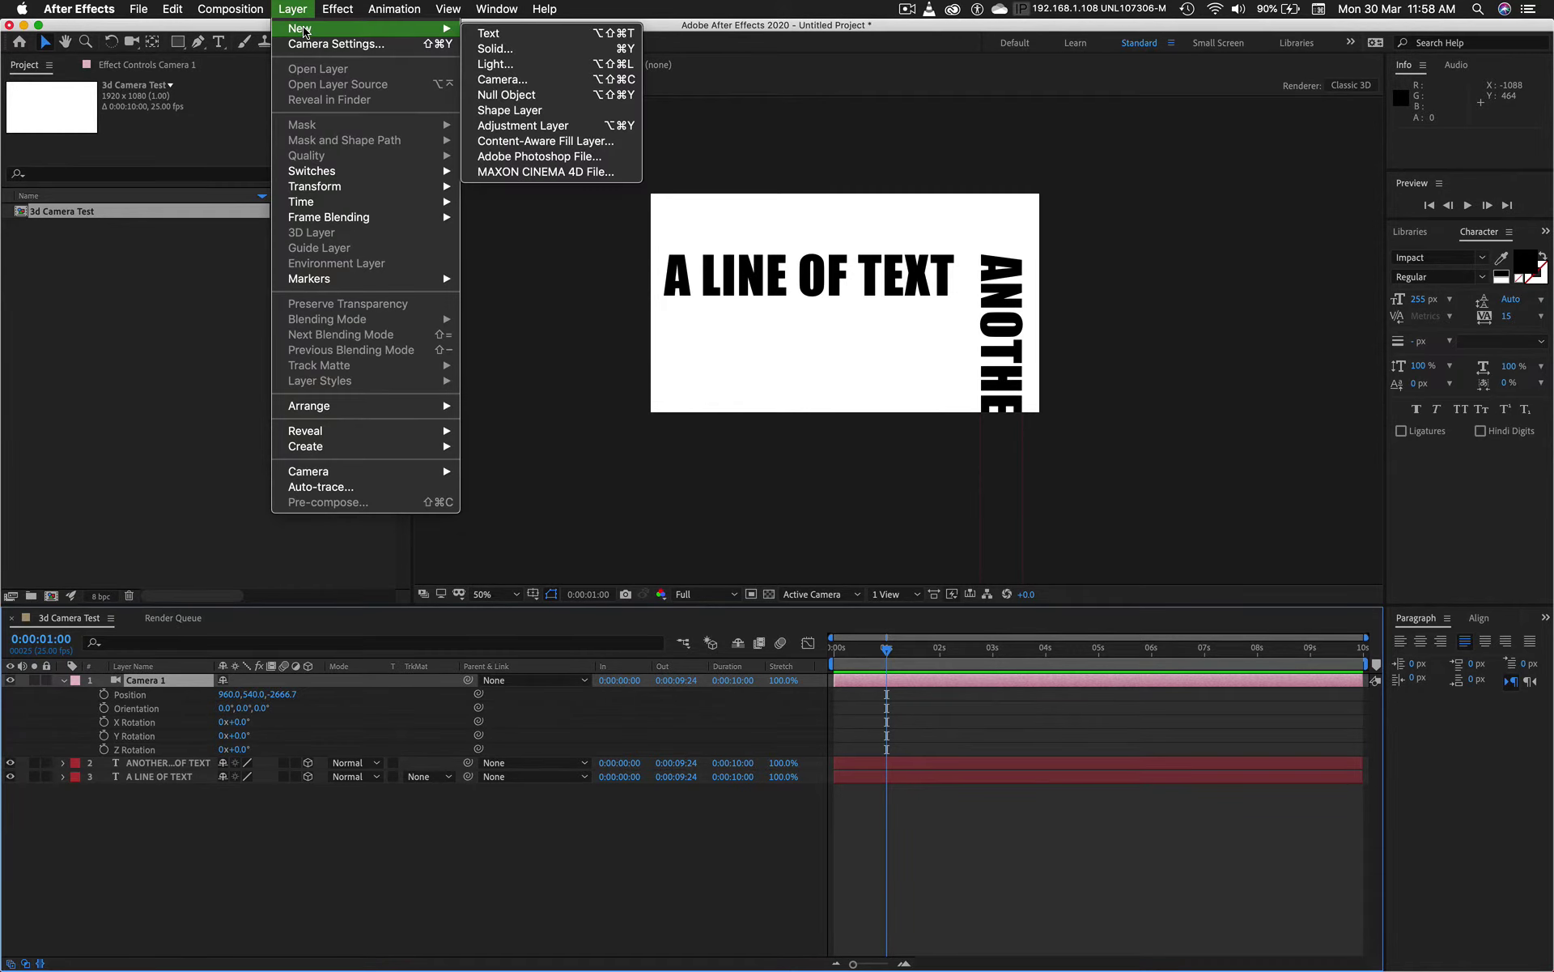
left_click(506, 96)
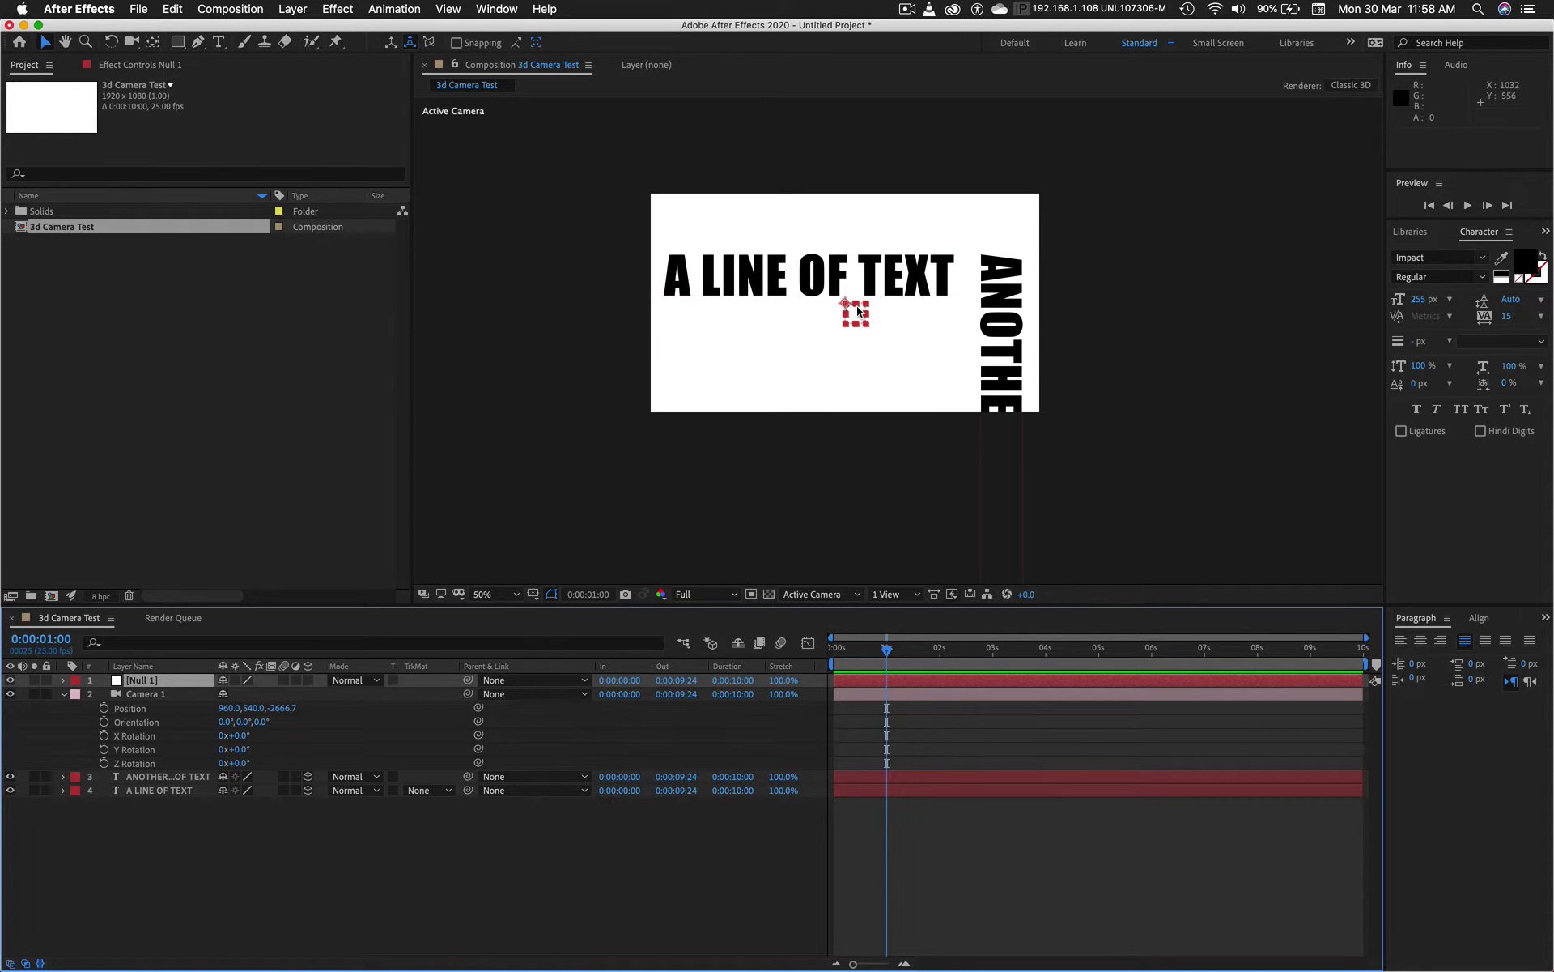
scroll(858, 310, "up", 4)
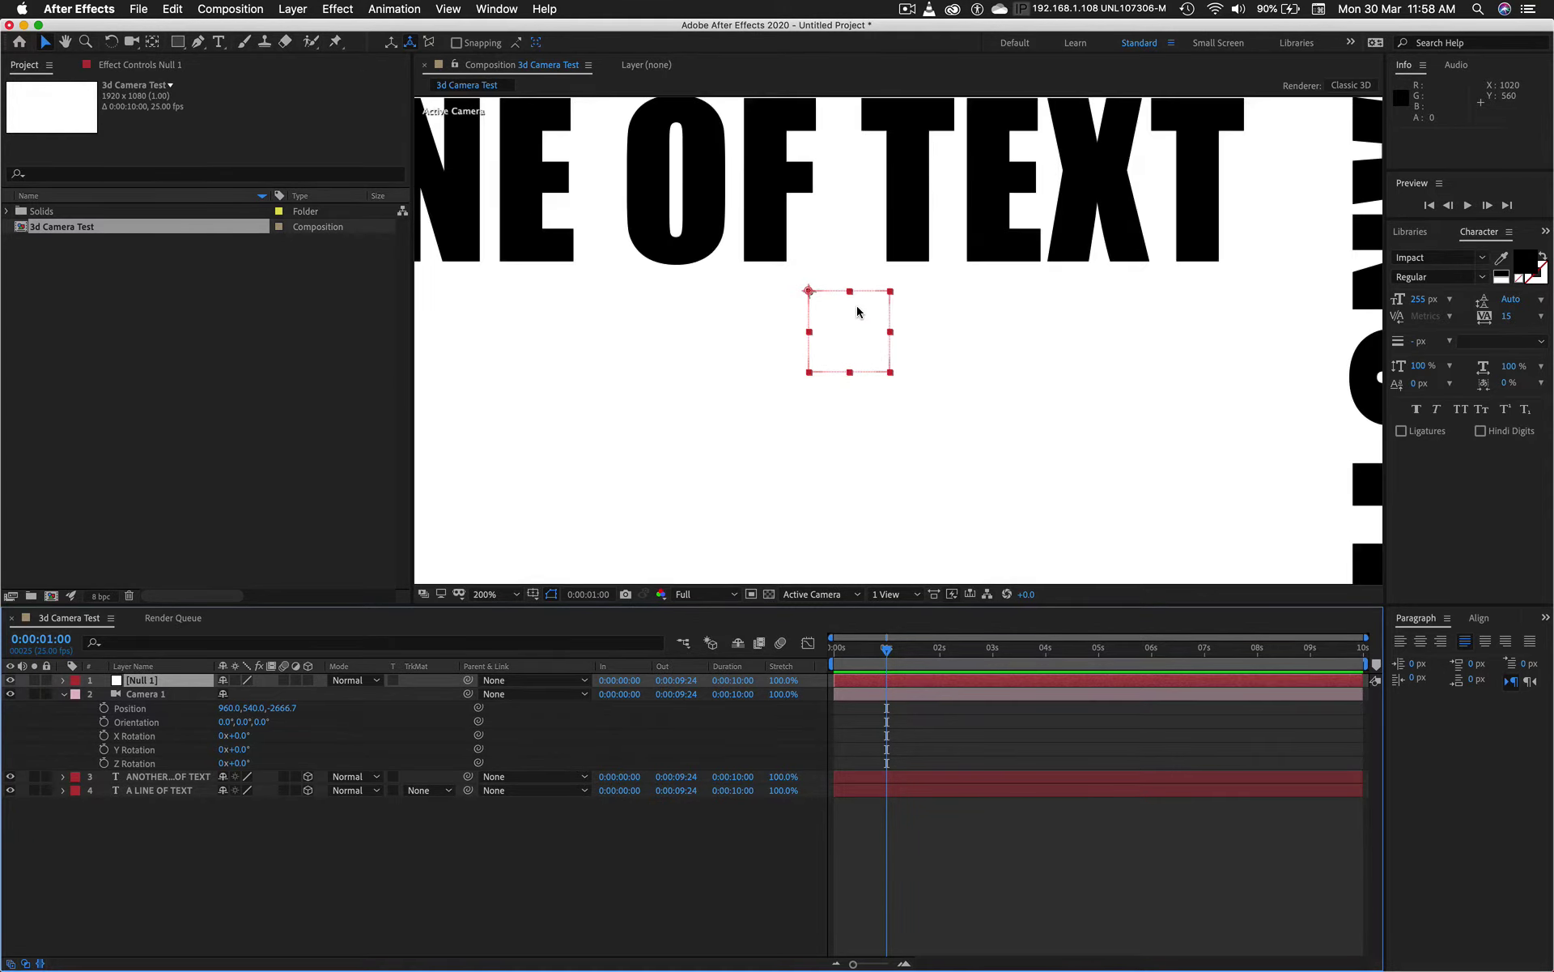
left_click(309, 681)
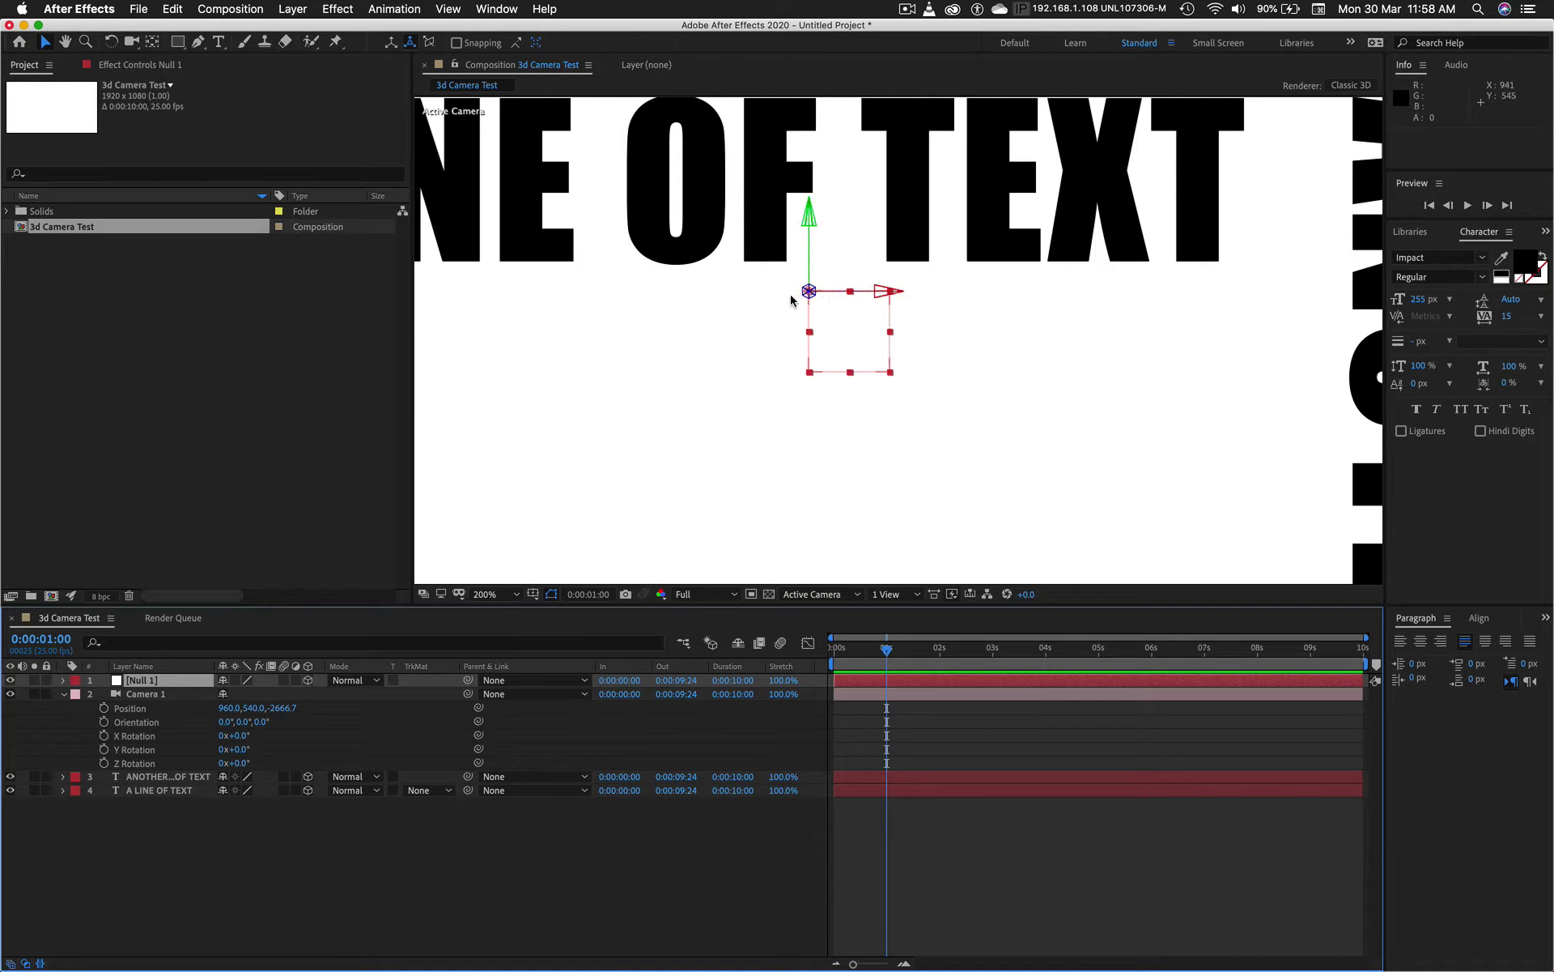
Step: Centre the null object's anchor point within its bounding square
scroll(823, 353, "down", 2)
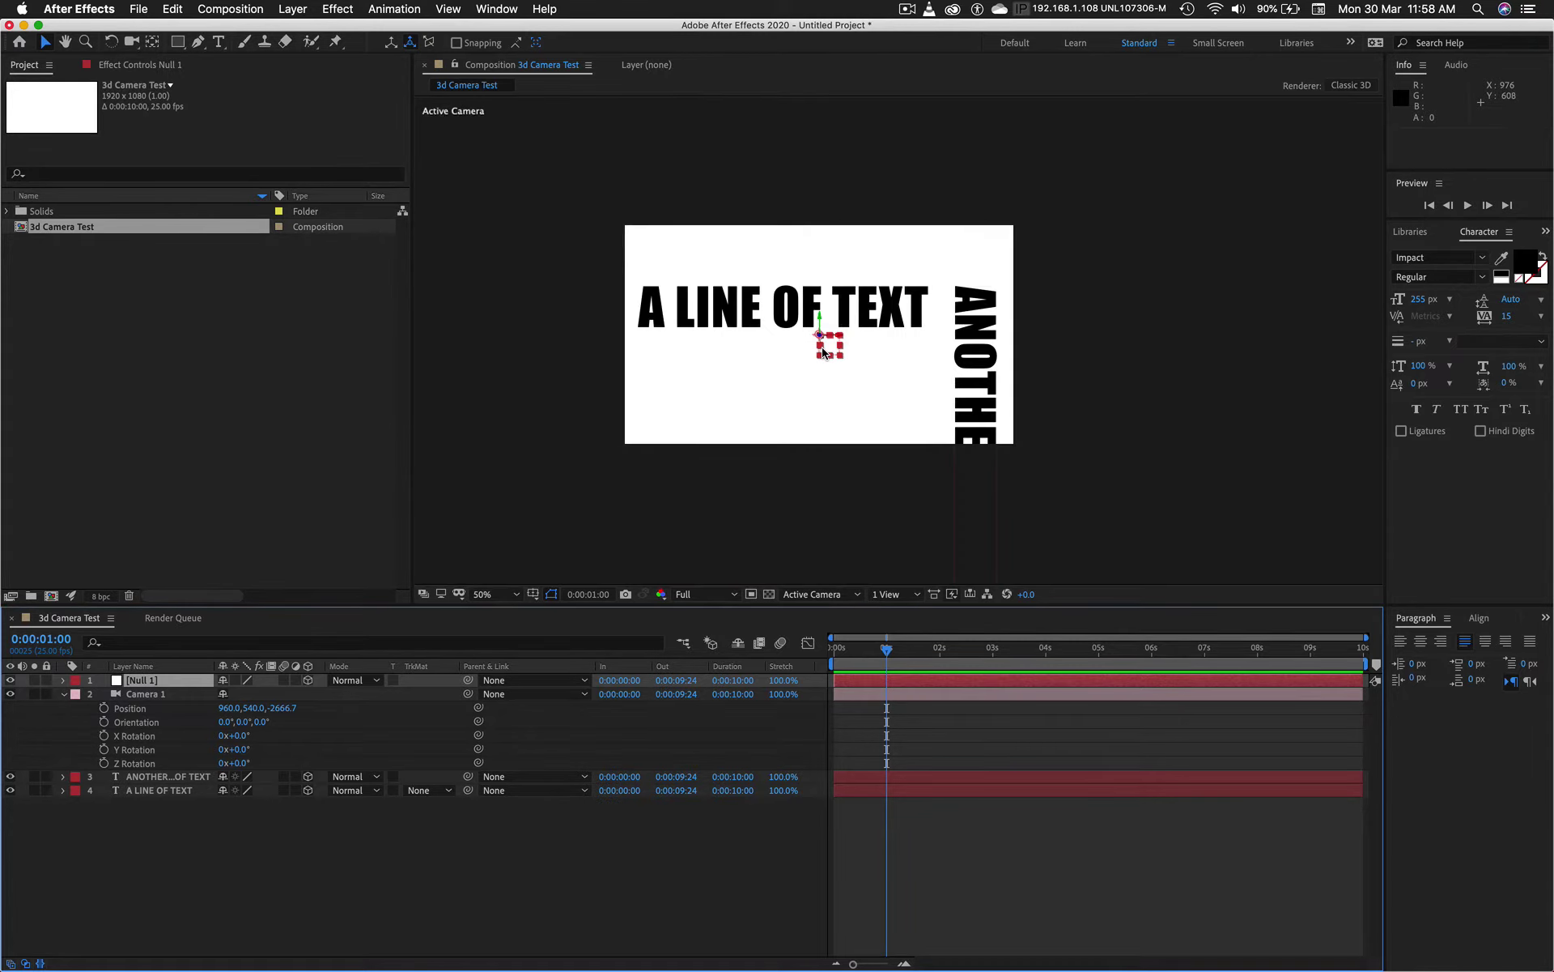
scroll(822, 353, "up", 2)
scroll(822, 353, "down", 1)
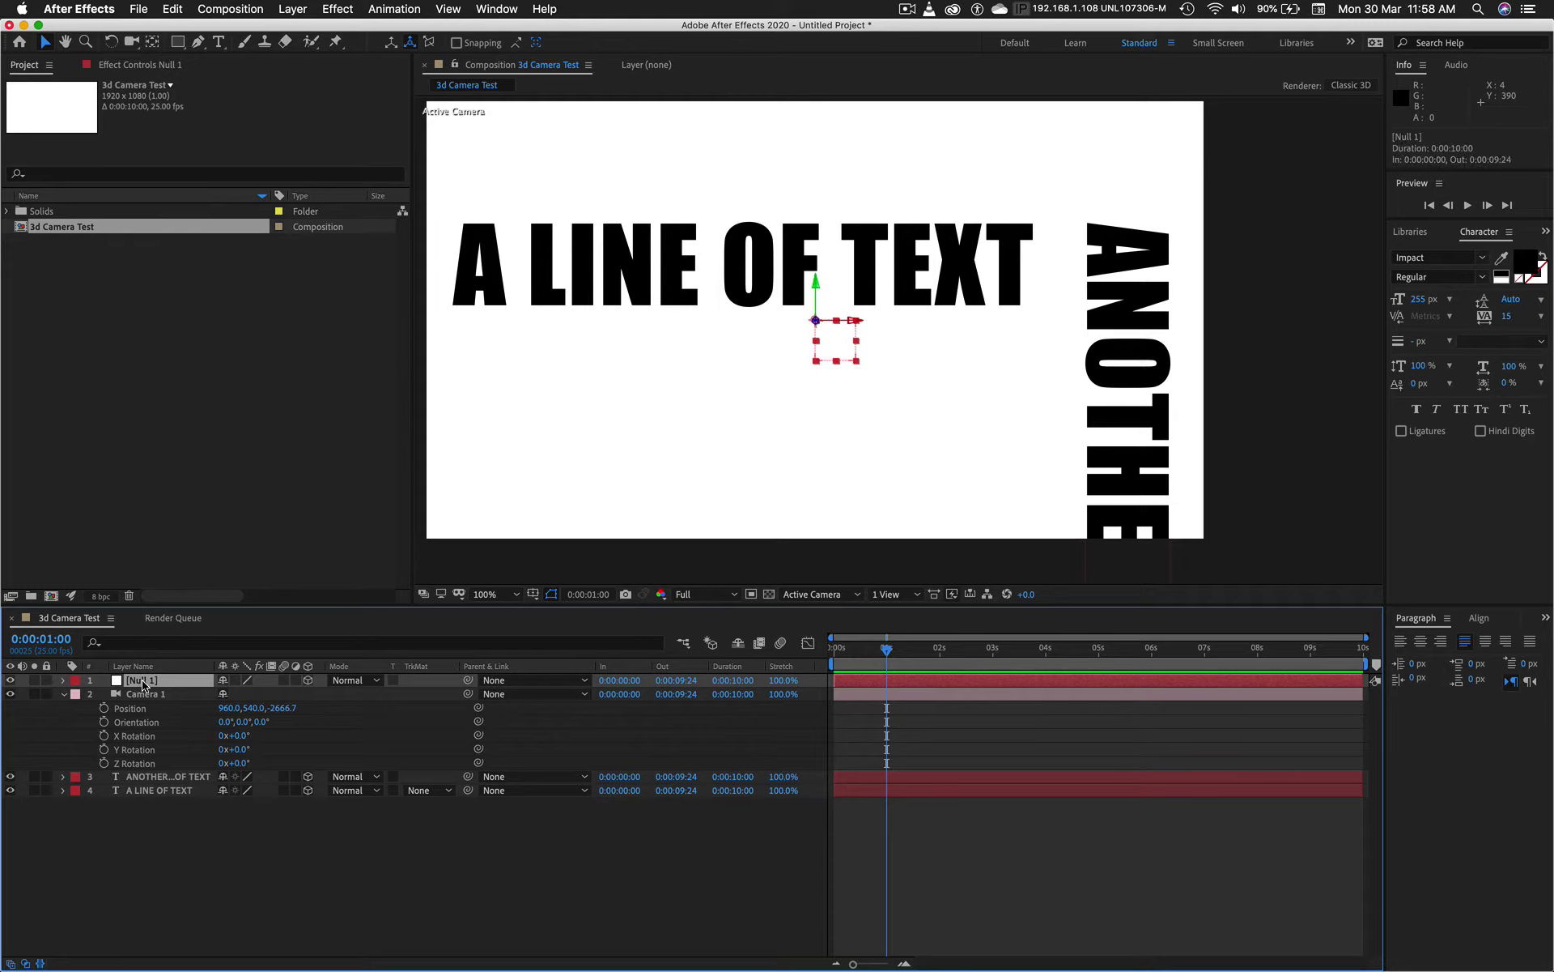
left_click(153, 47)
key("super+alt+Home")
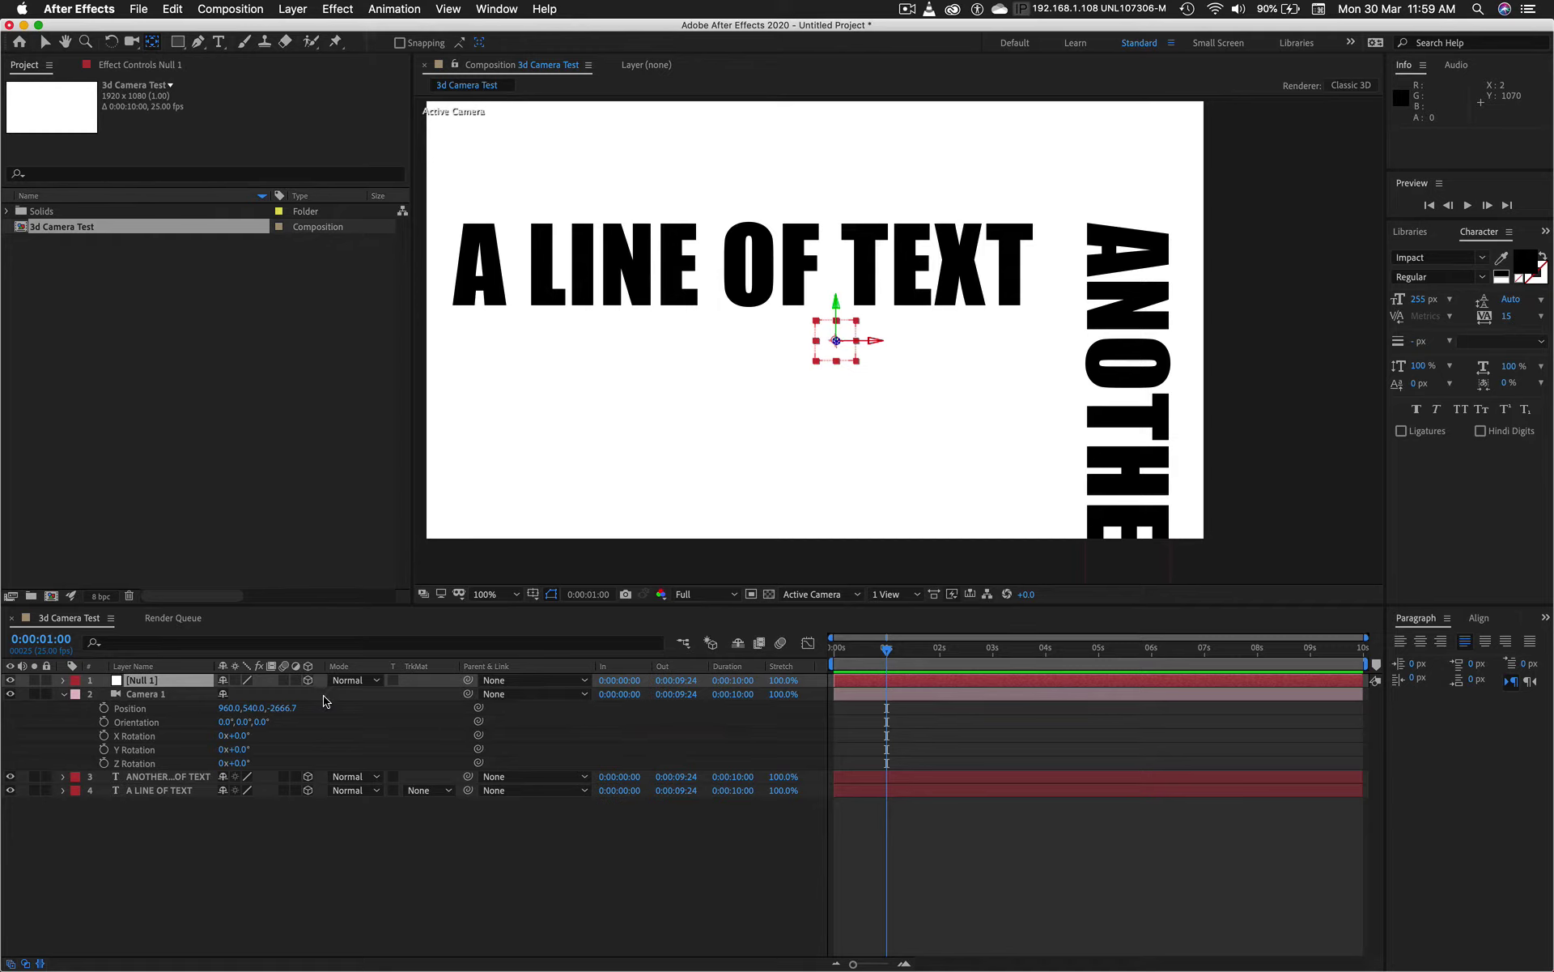
Step: Parent Camera 1 to the null and place the null directly beneath the camera in the layer stack
left_click(162, 695)
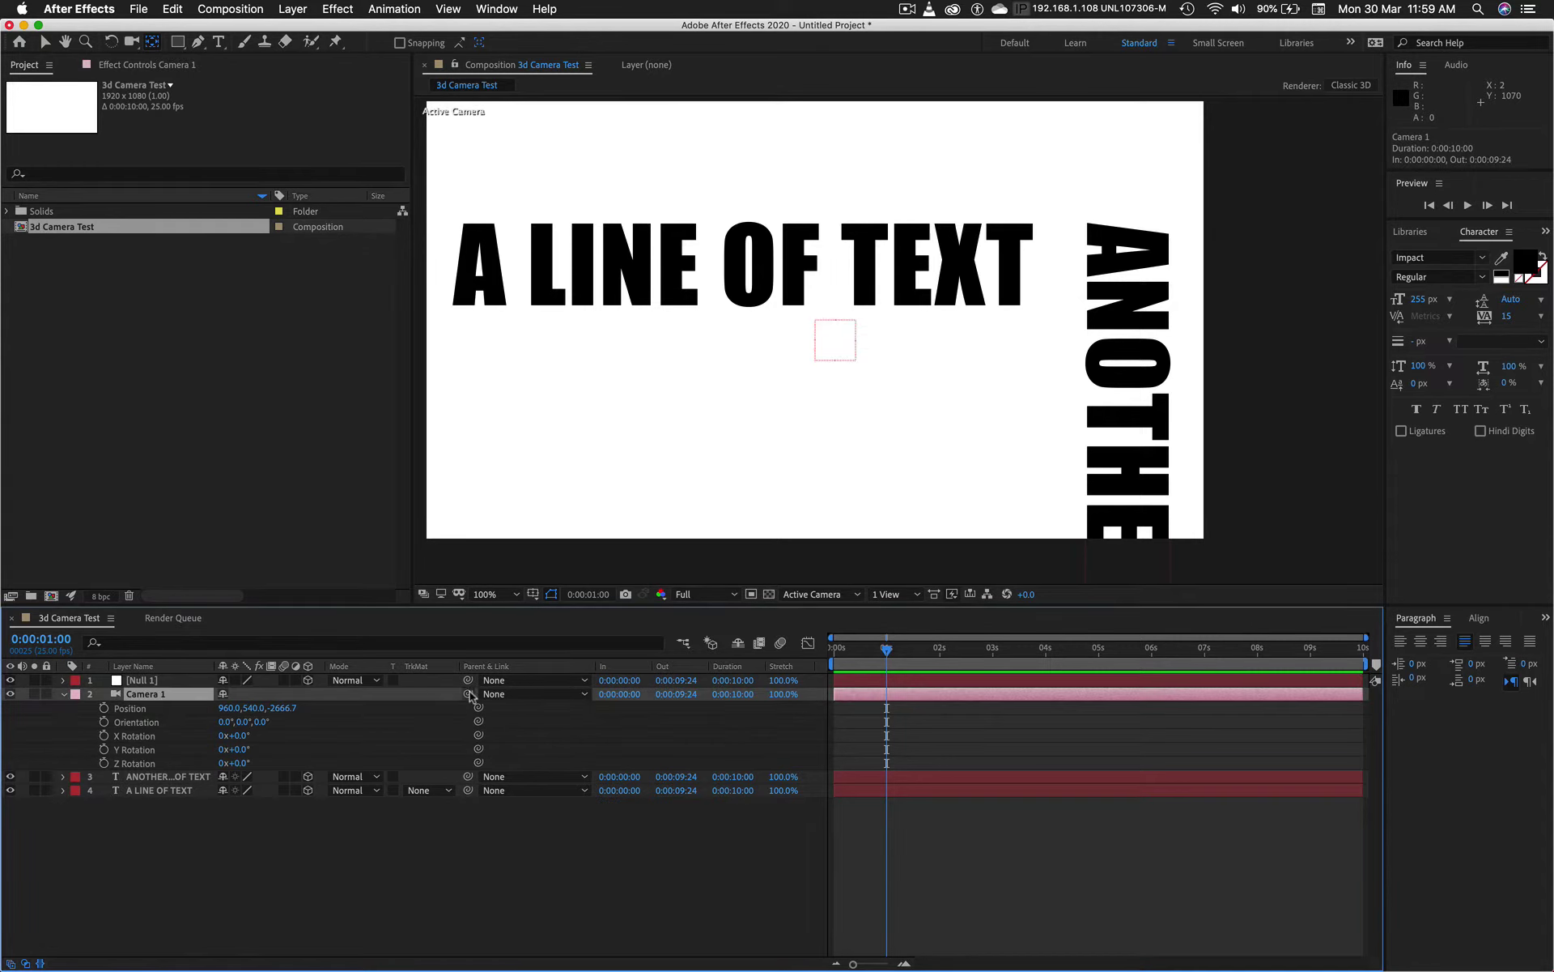
left_click_drag(469, 694, 132, 682)
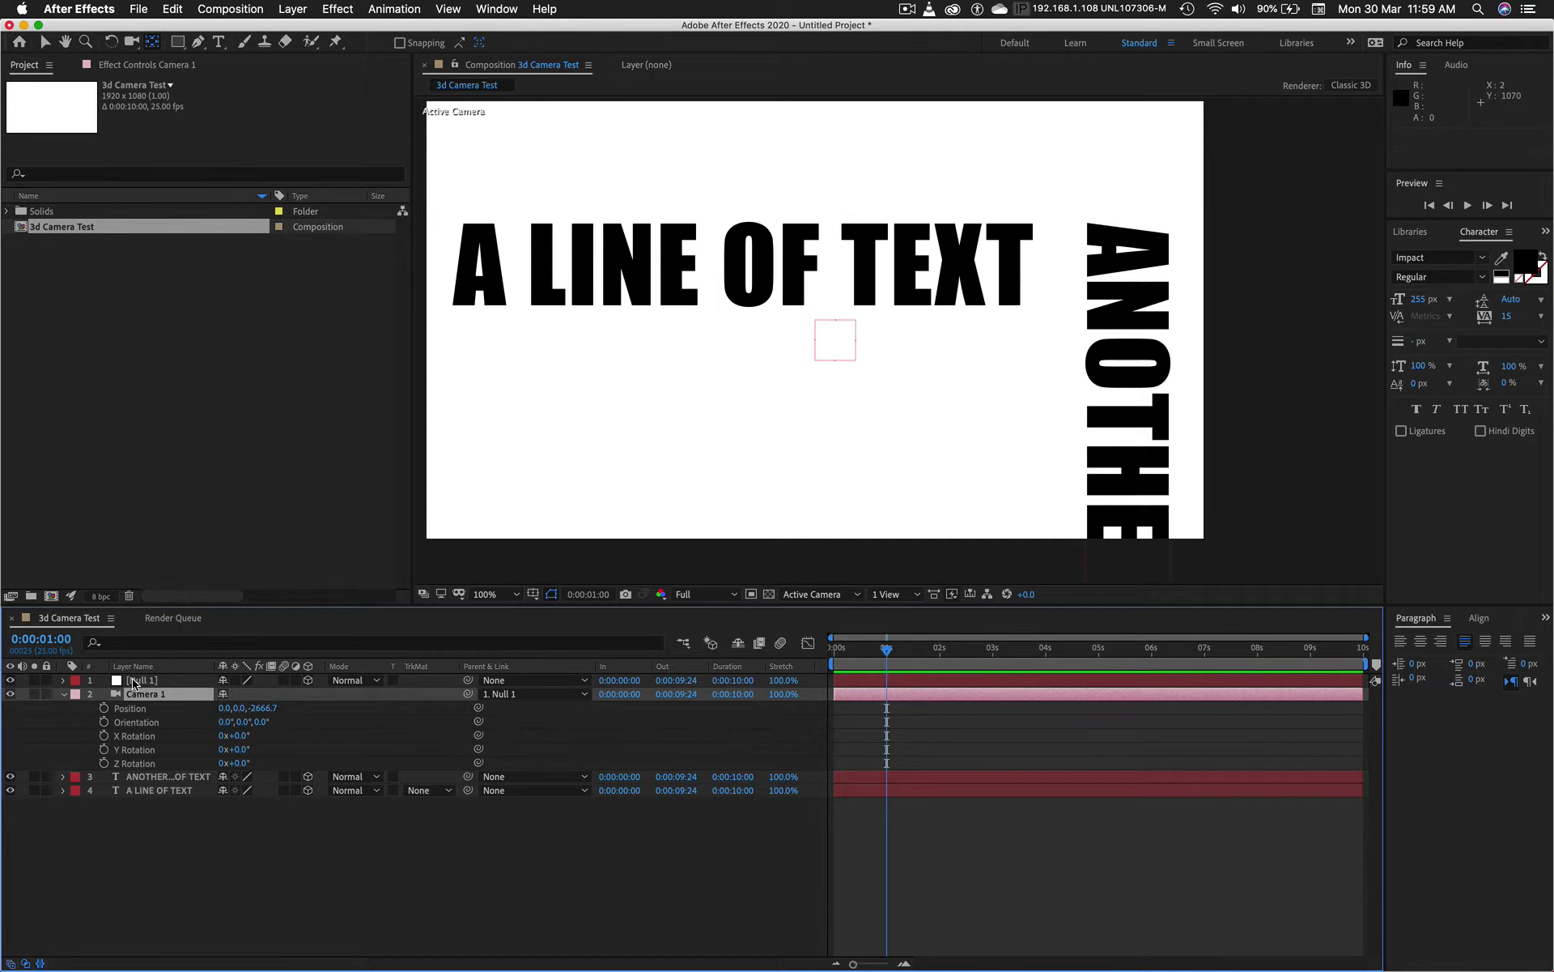
left_click(139, 682)
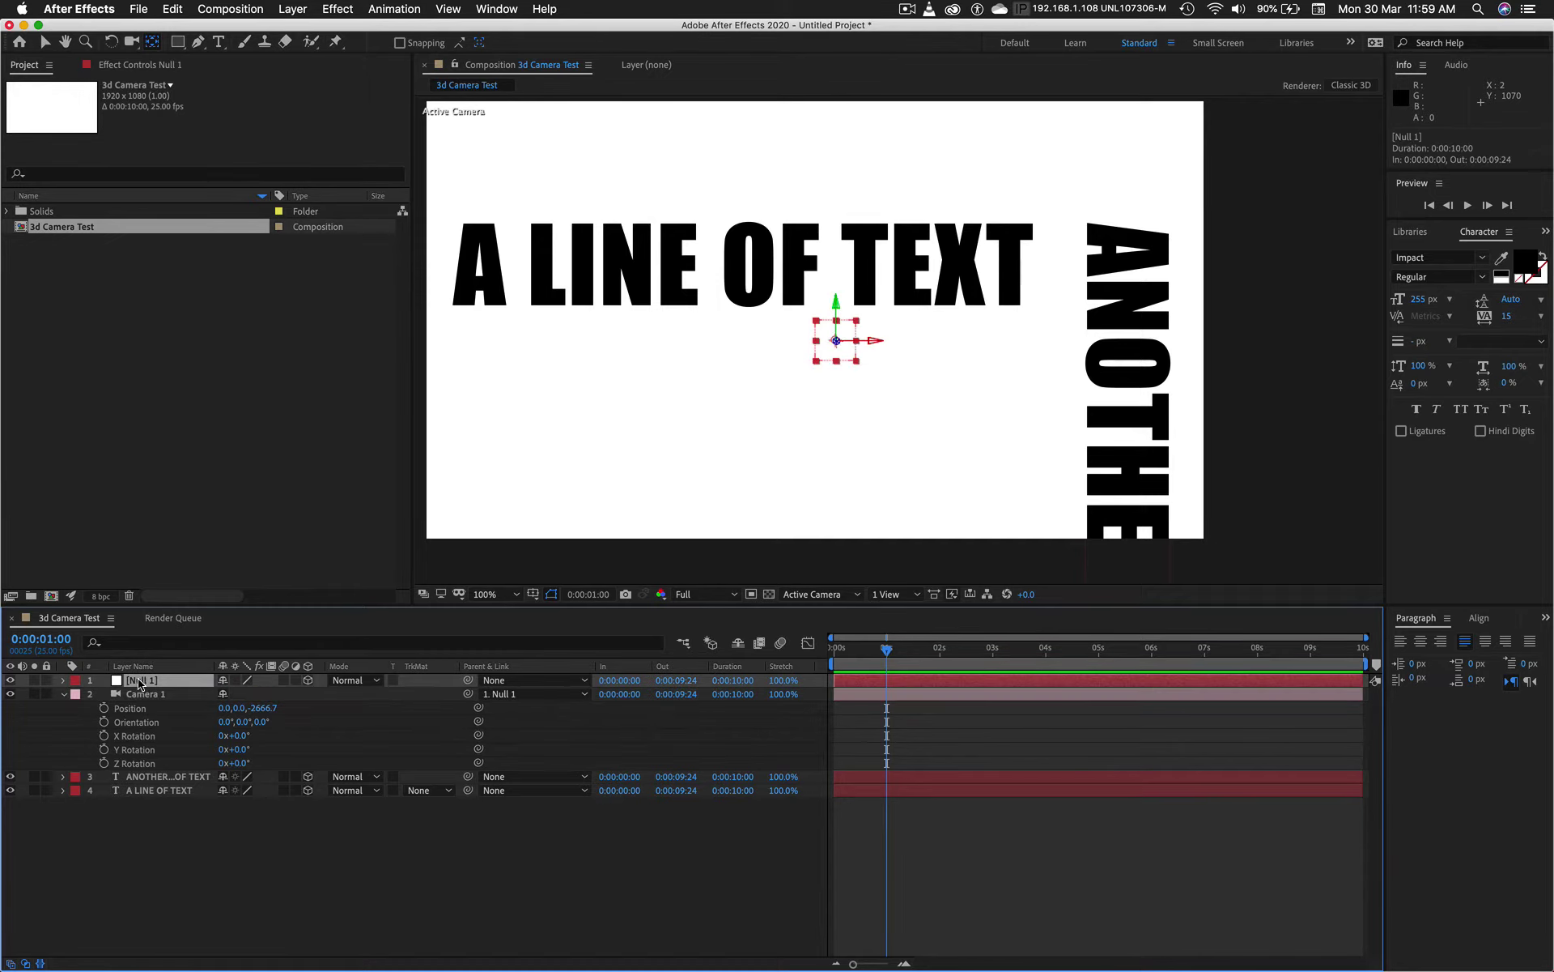
left_click(64, 696)
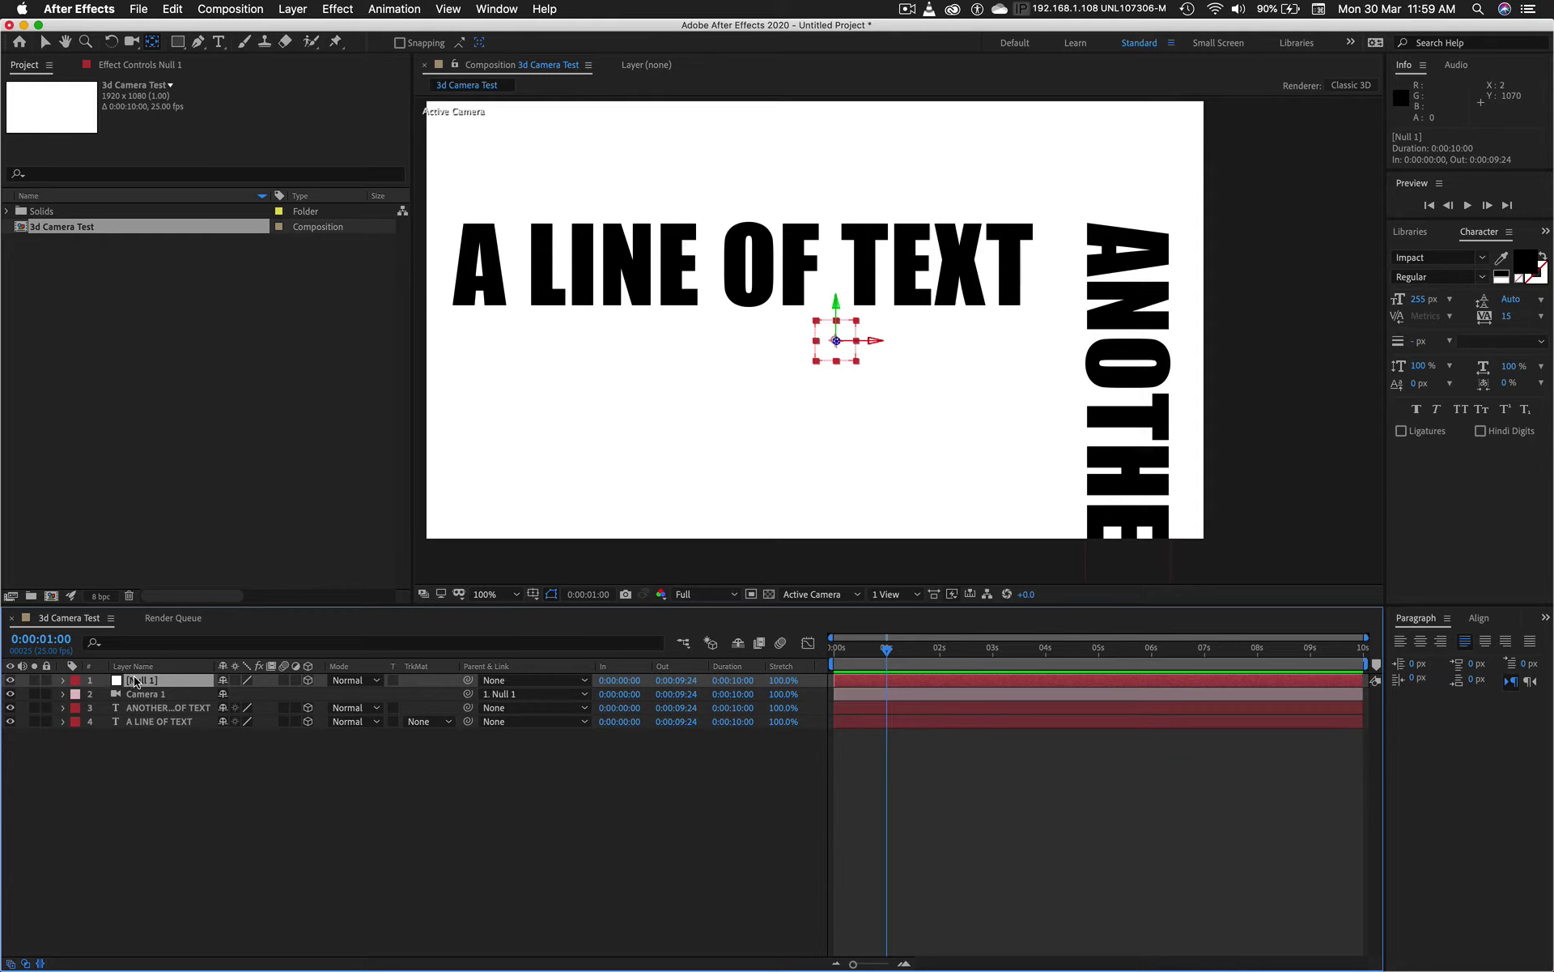
left_click_drag(136, 683, 155, 697)
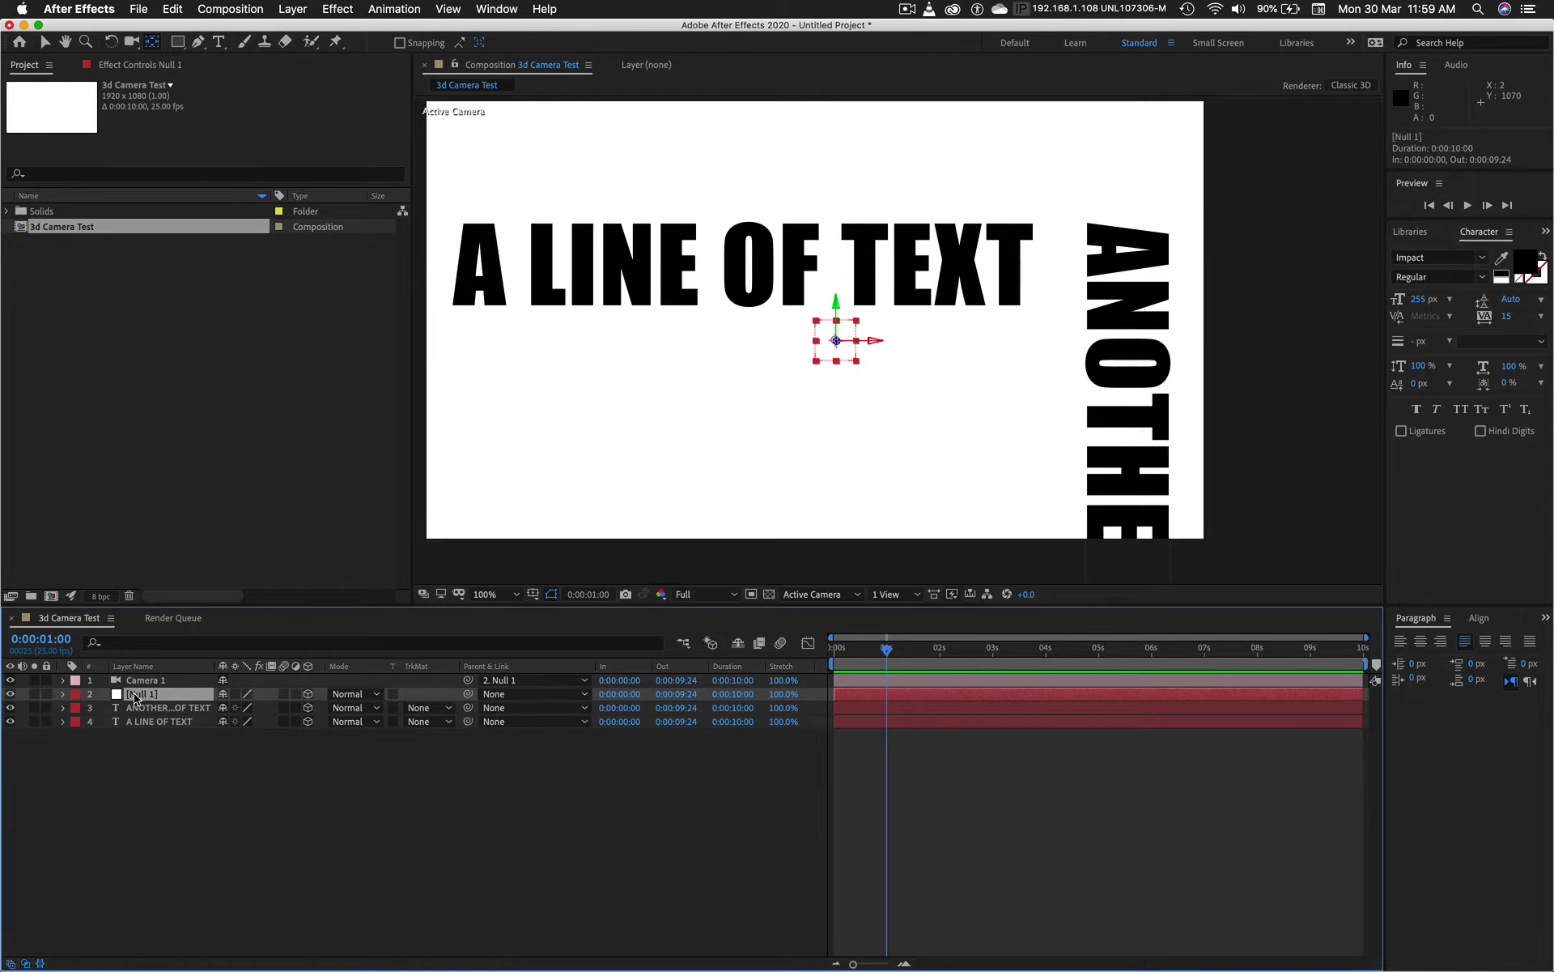
Step: Examine the null's Position and rotation properties, and collapse its layer again
key("p")
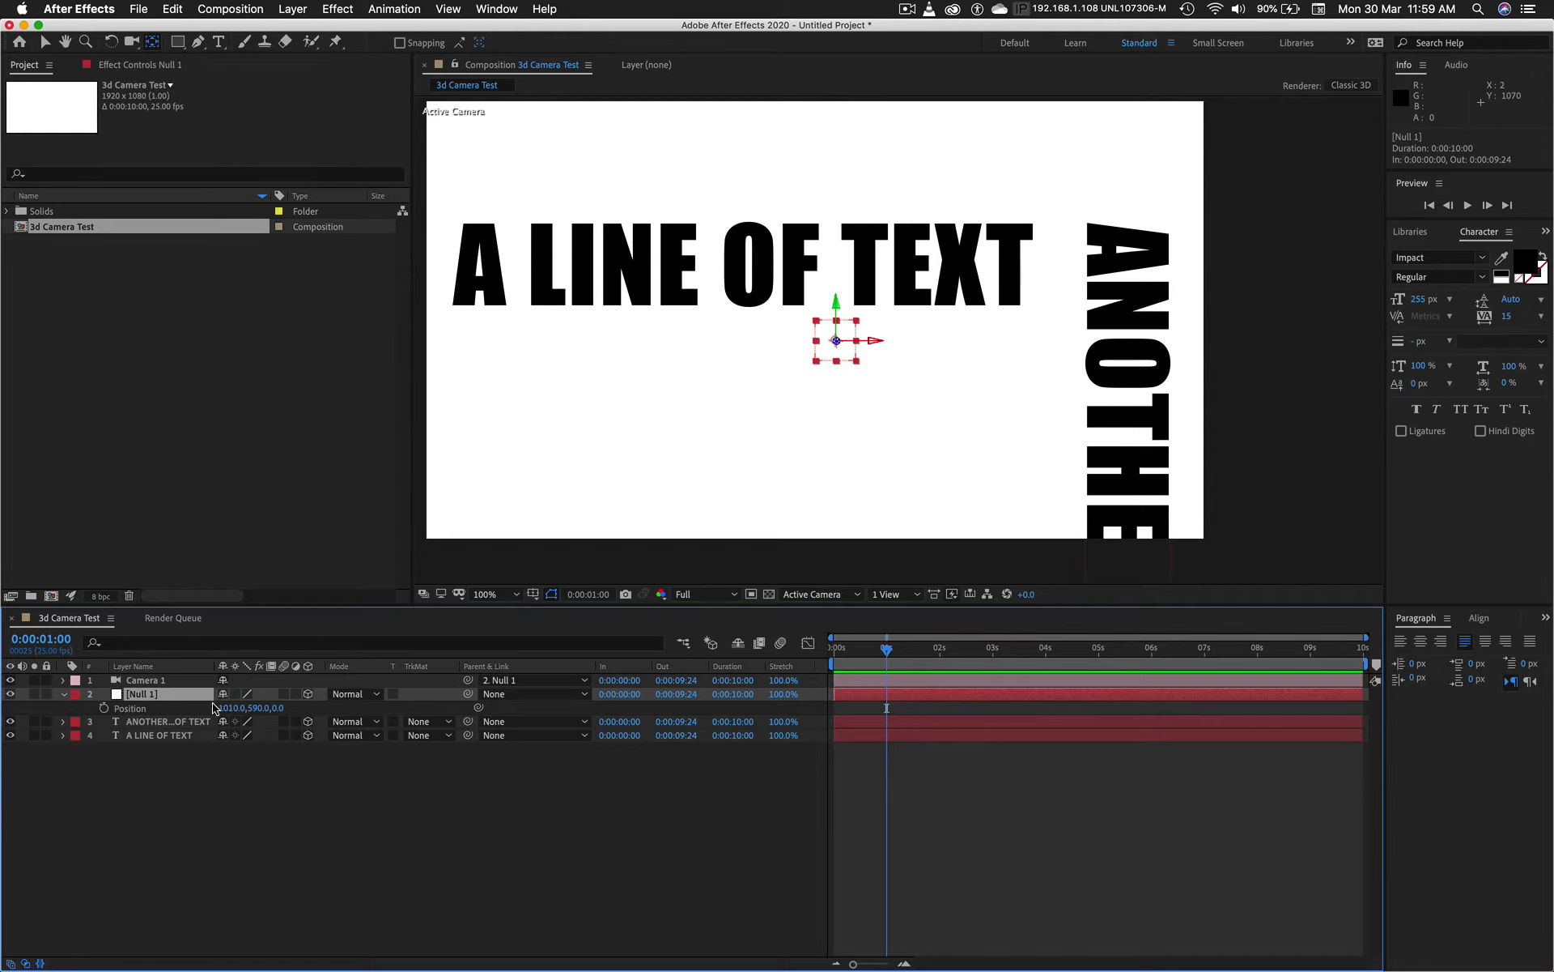
key("r")
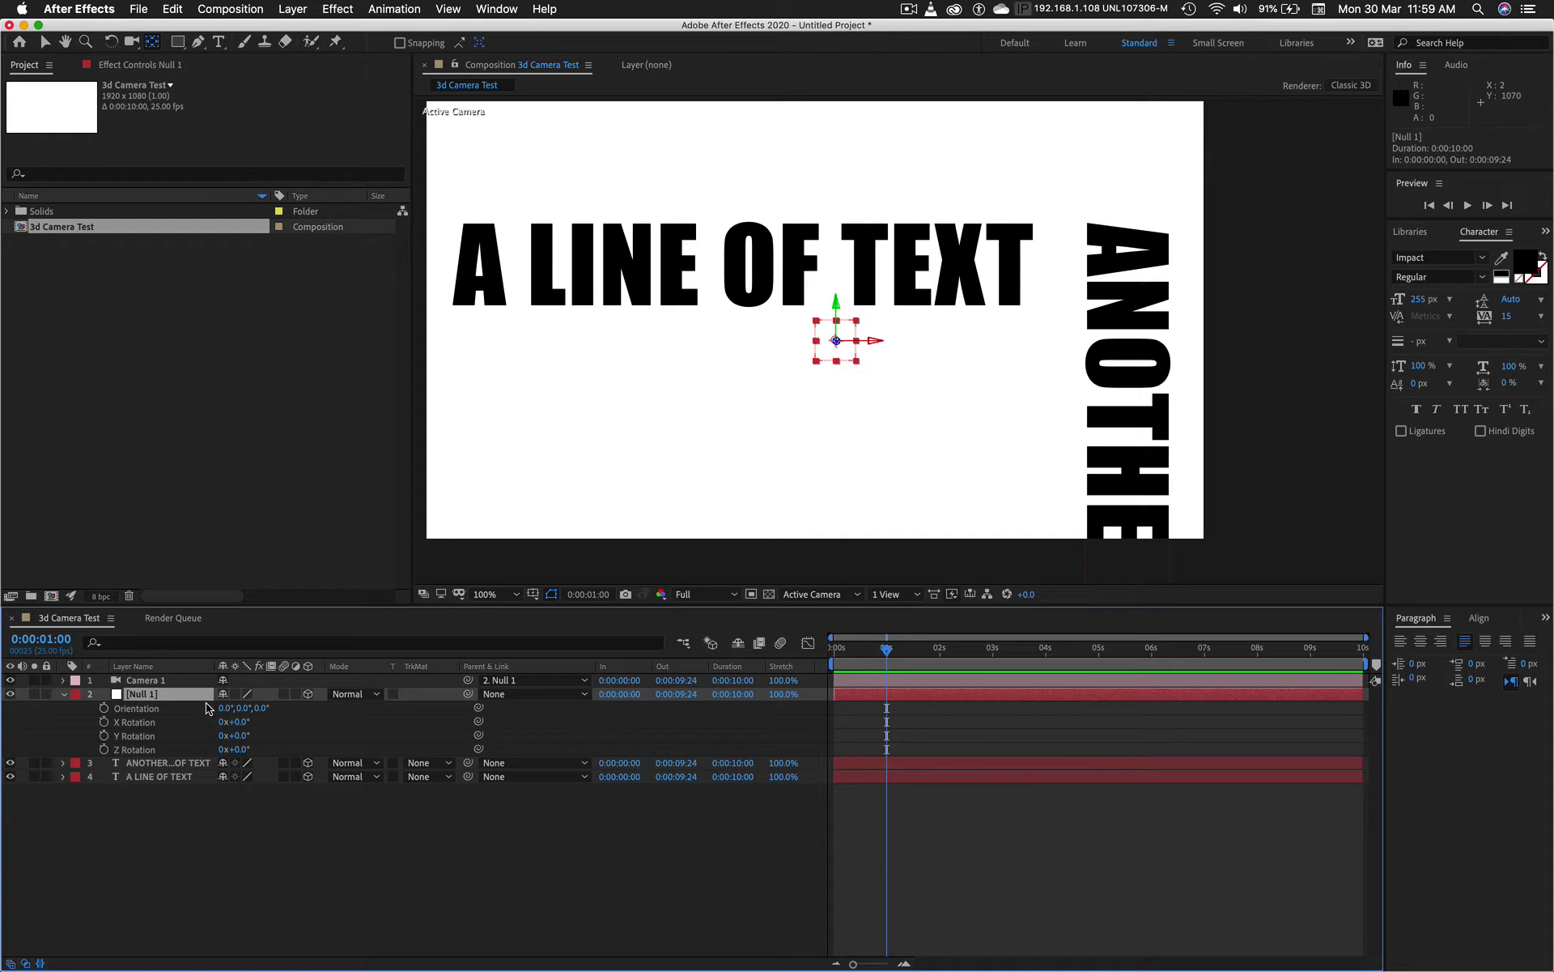
left_click(64, 694)
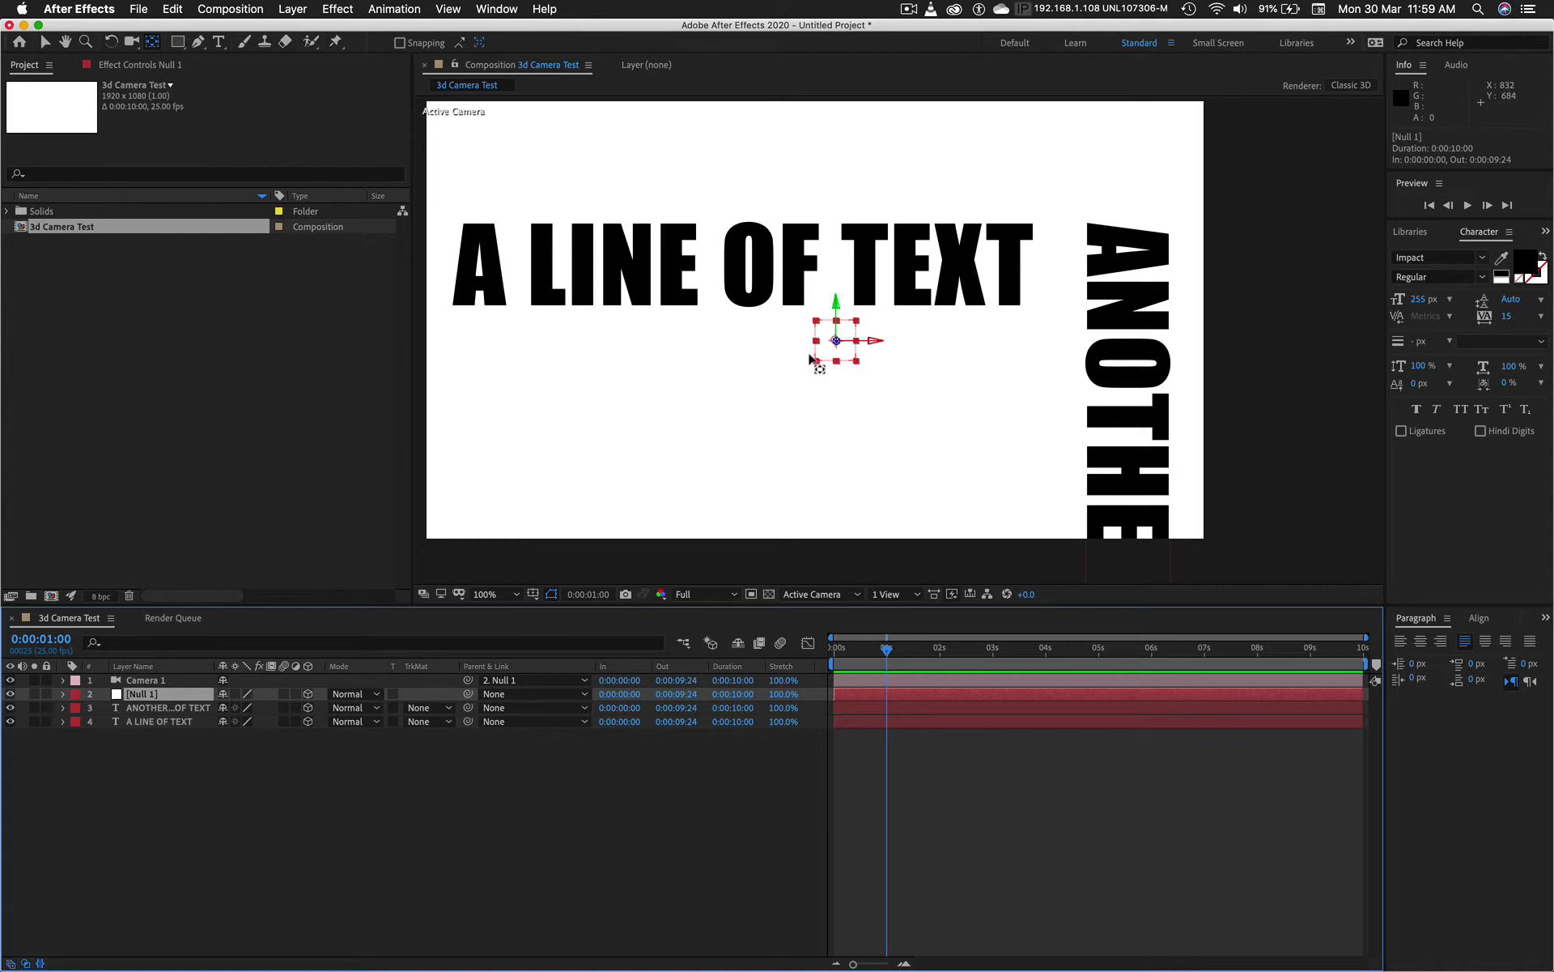
Step: Move the null along its X axis to an X position of about -1106 so the text leaves the frame
left_click(46, 50)
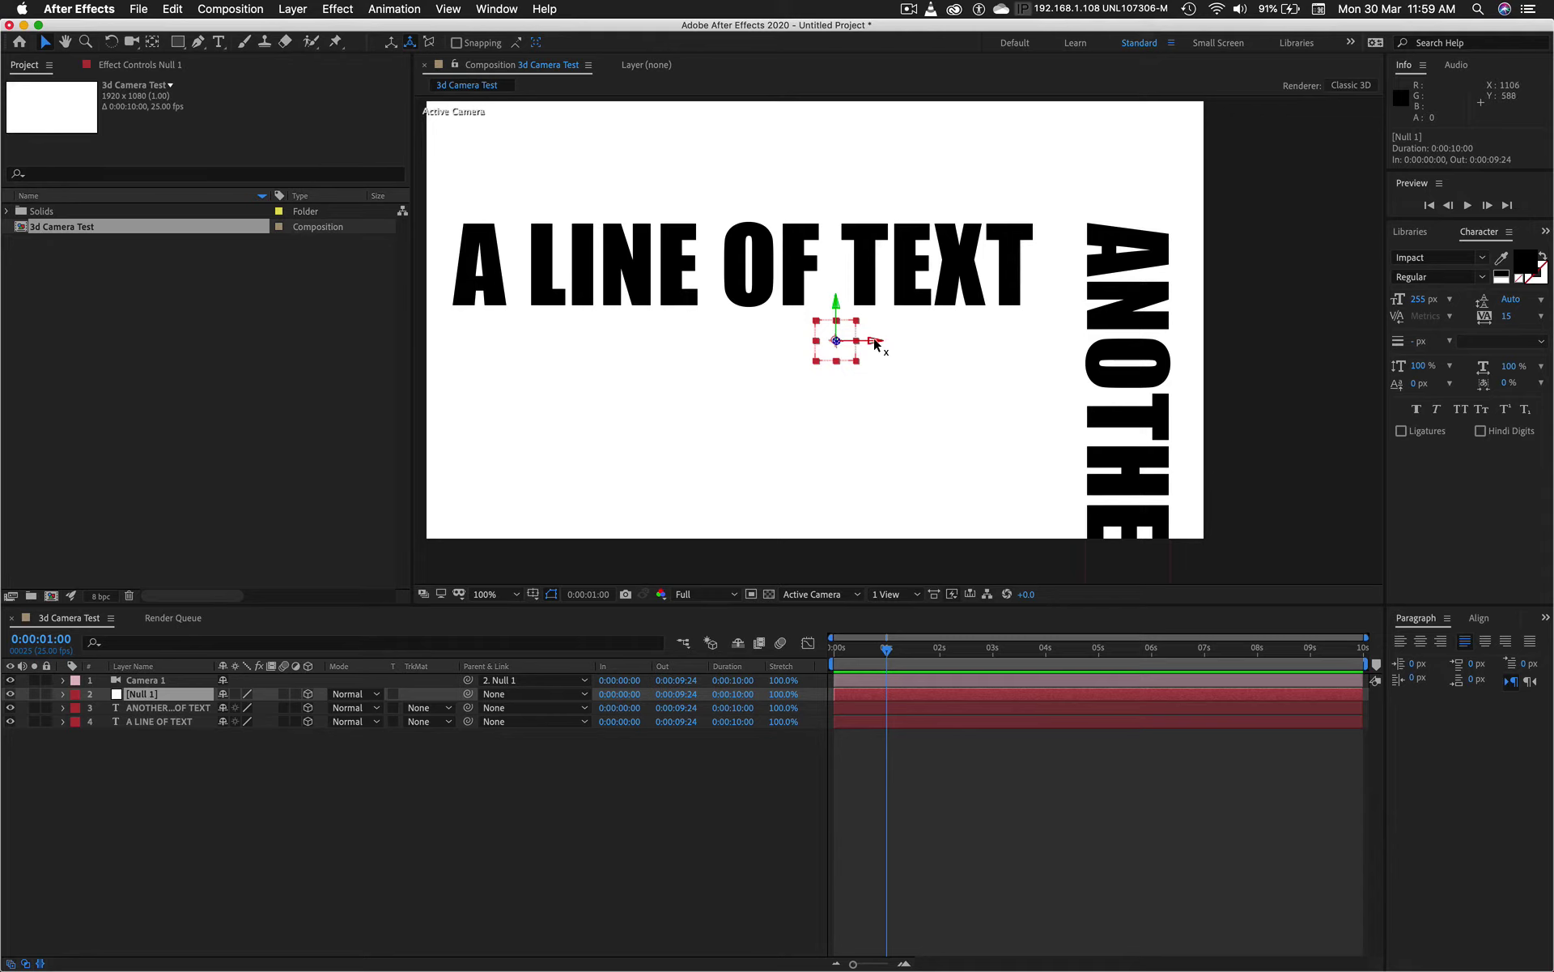
left_click_drag(875, 343, 444, 338)
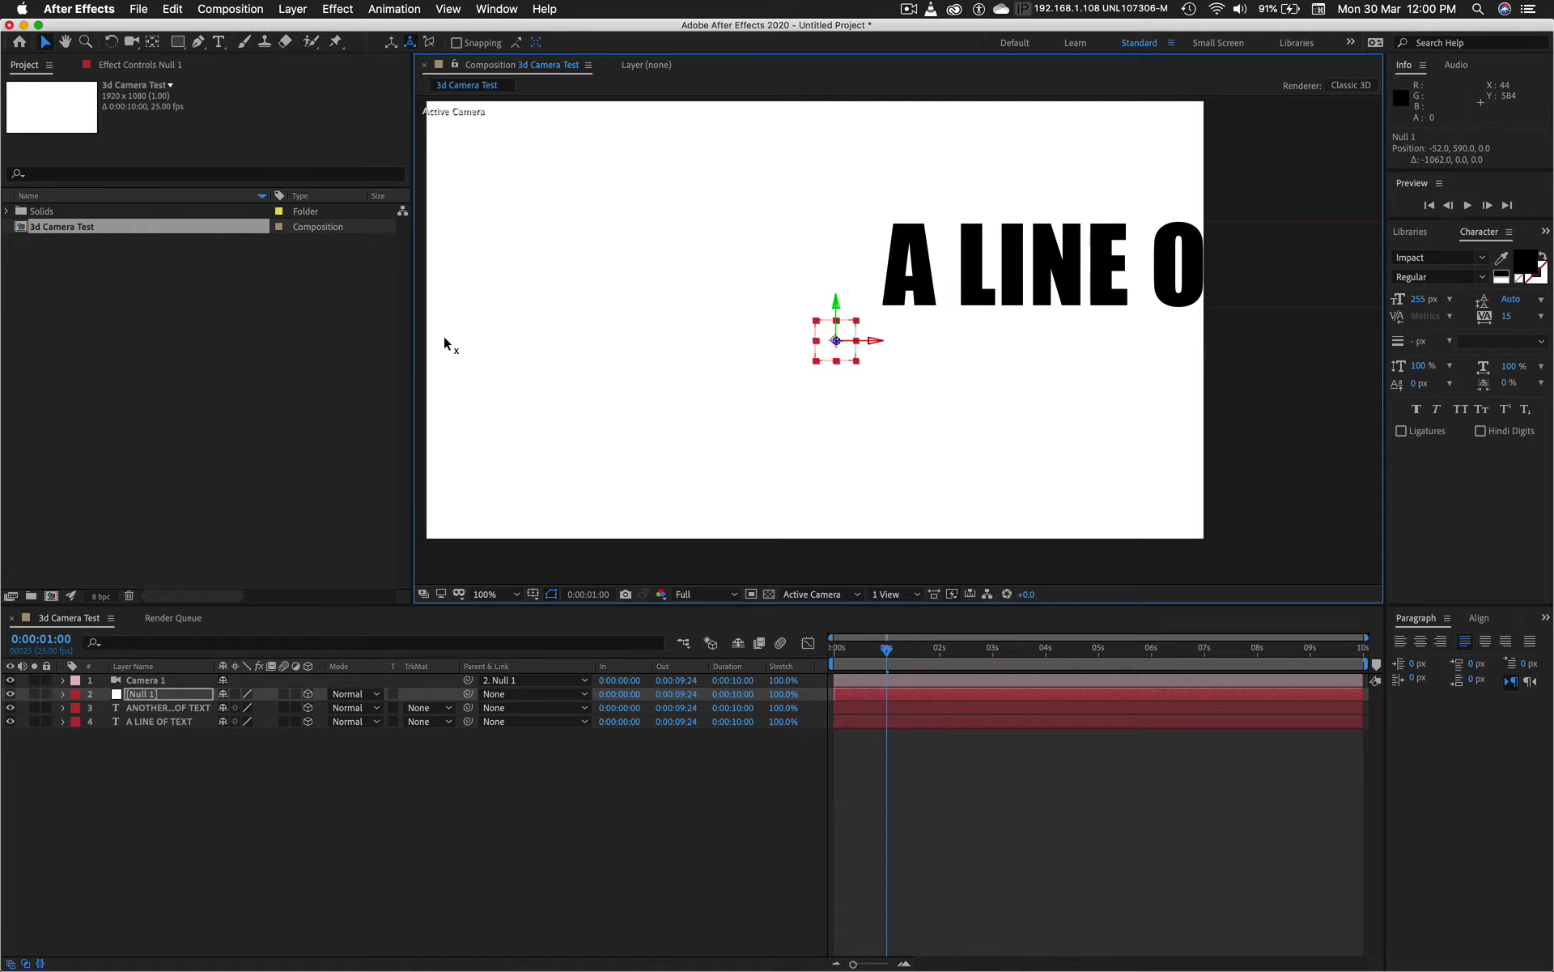
left_click_drag(444, 337, 441, 371)
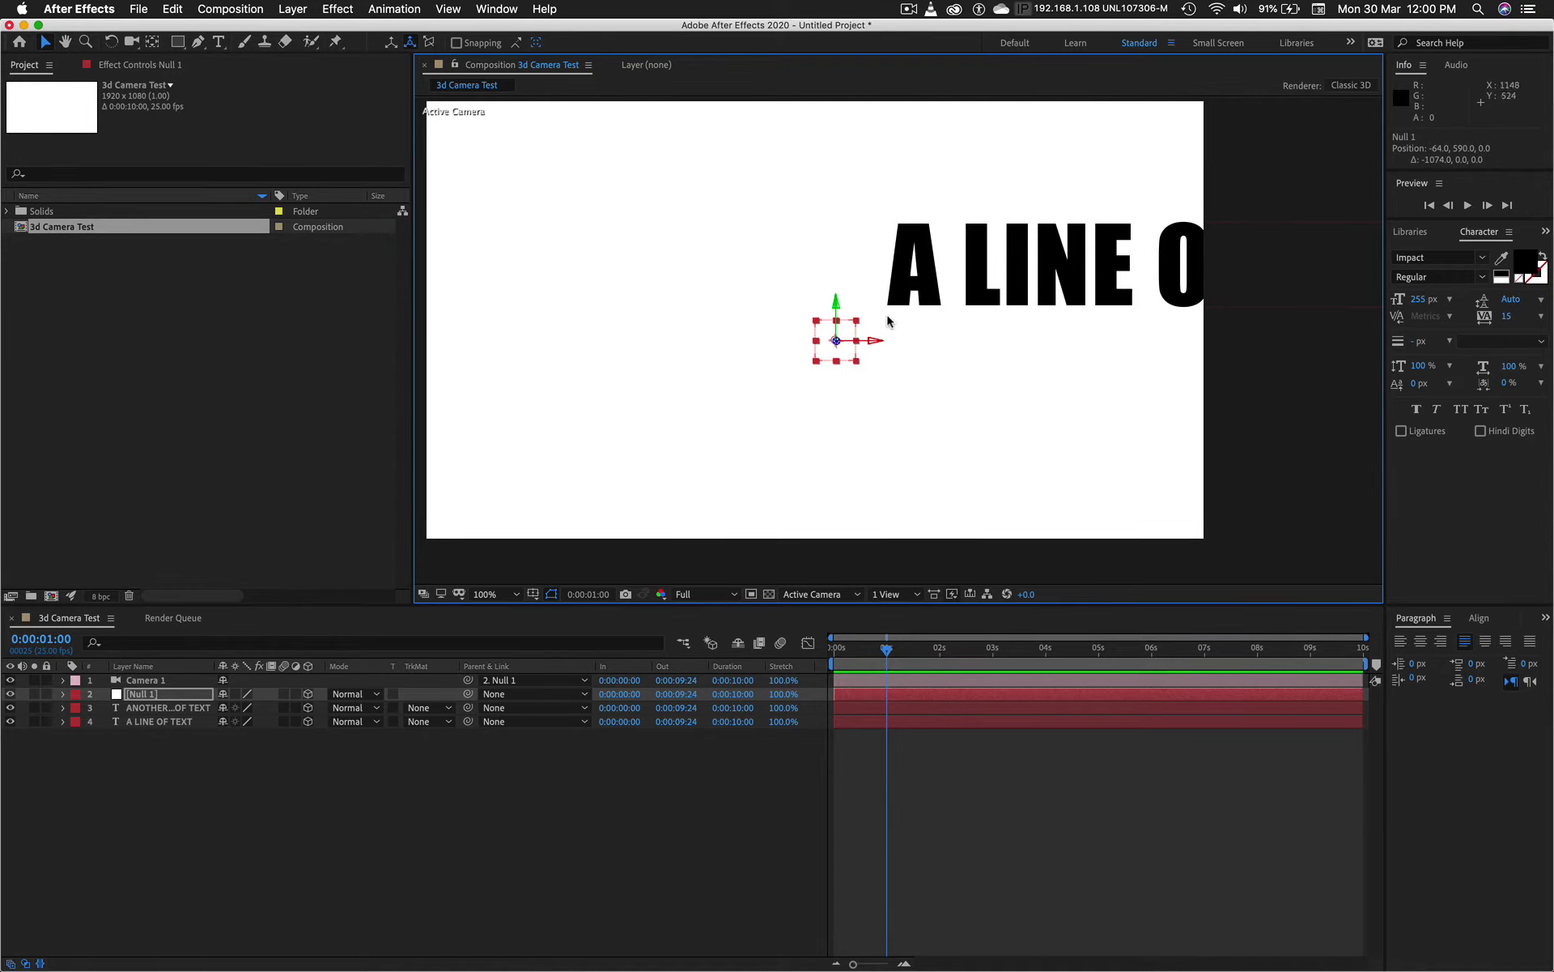
left_click_drag(875, 345, 460, 302)
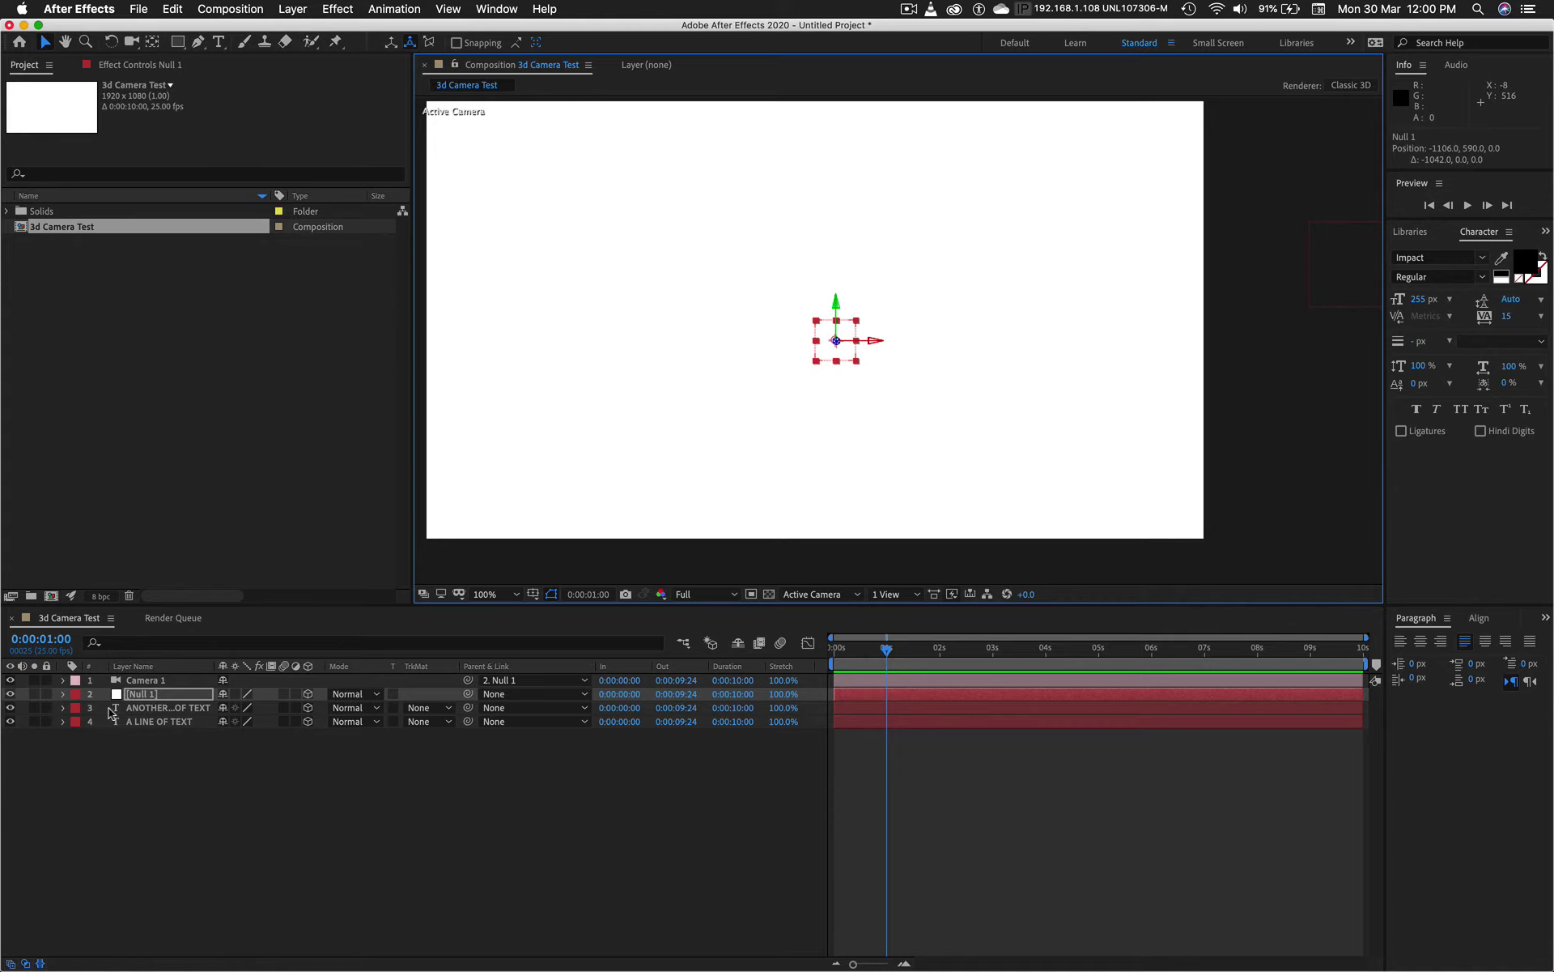
Step: Expand the null's transform properties and set initial Position and Orientation keyframes at 0:00:01:00
left_click(64, 694)
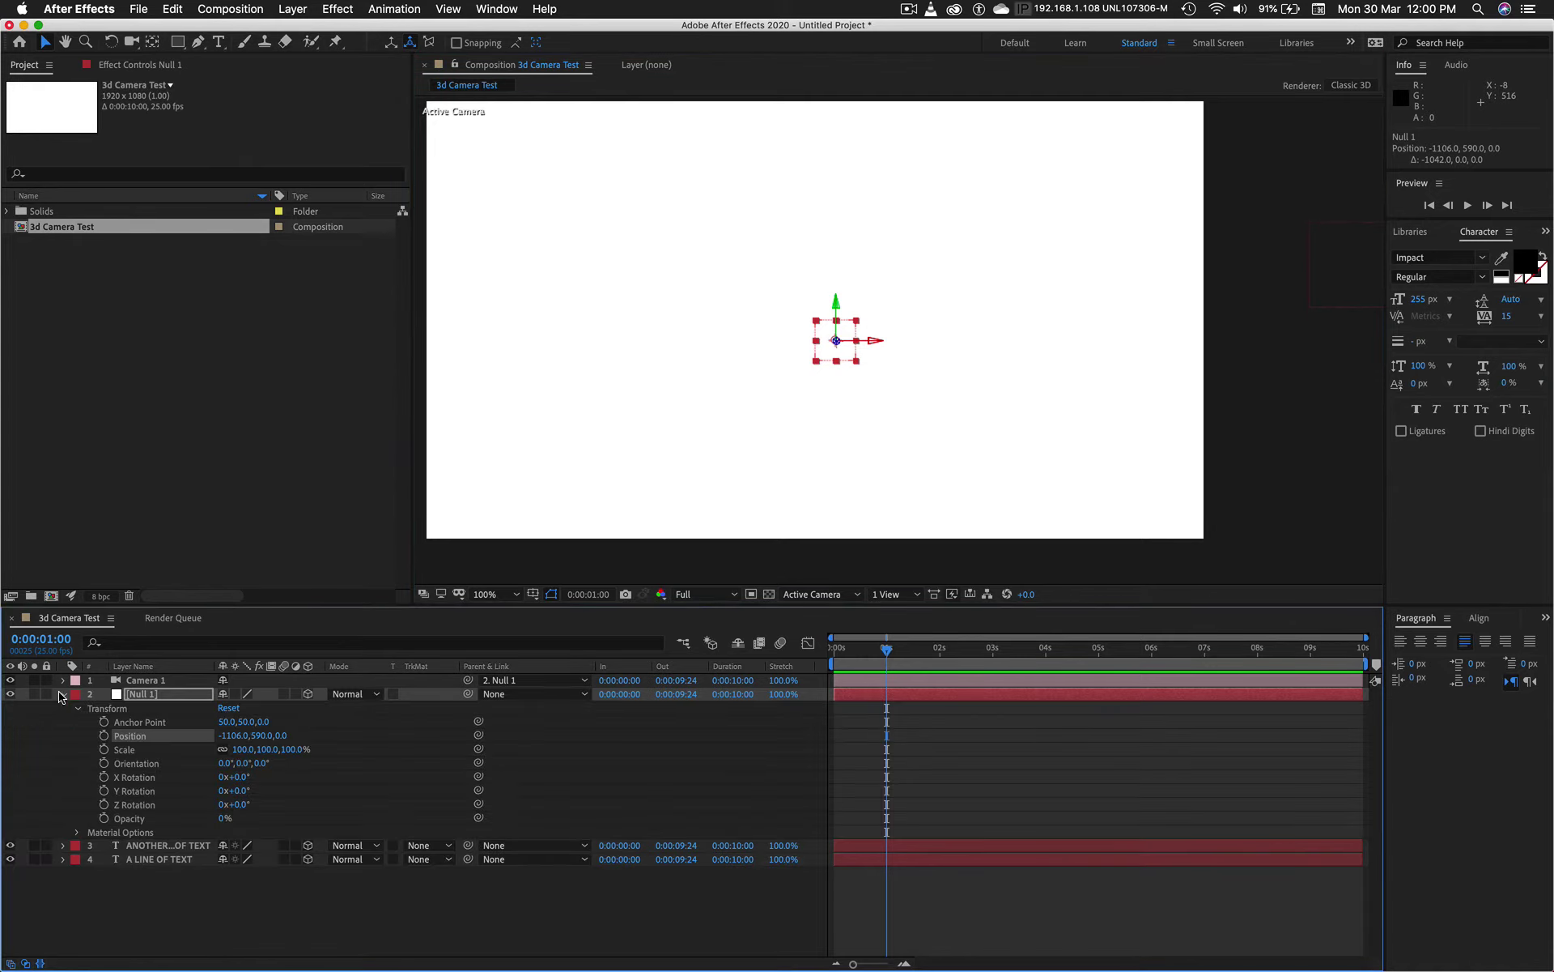
left_click(103, 735)
left_click(104, 762)
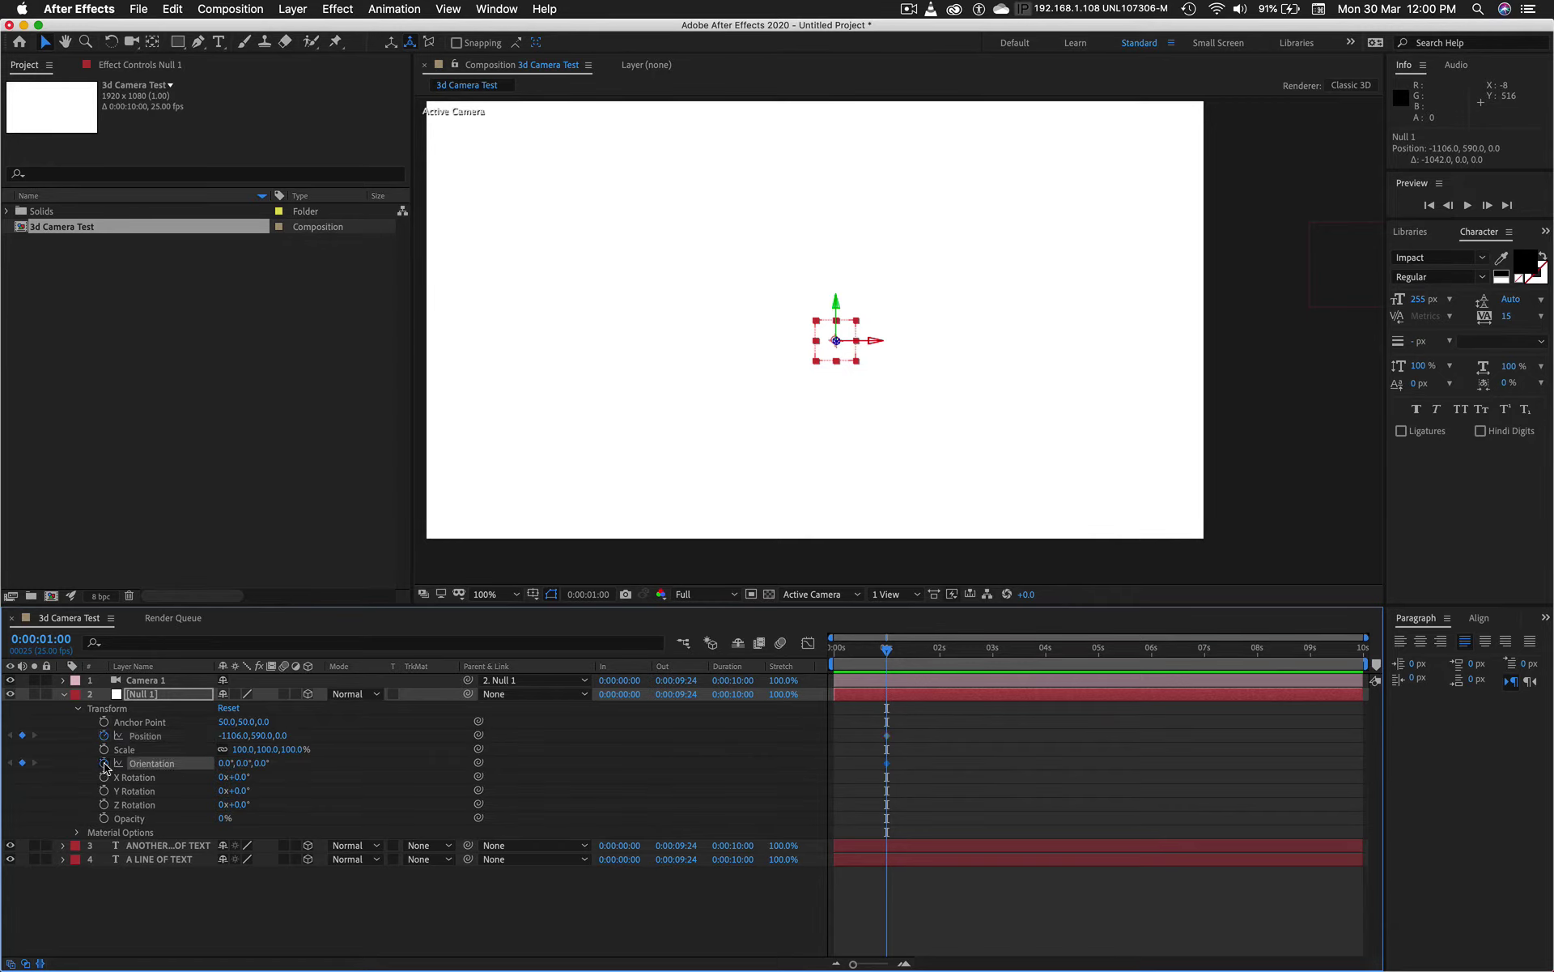
Step: Set initial X, Y and Z Rotation keyframes on the null at 0:00:01:00 and show only its keyframed properties
left_click(104, 777)
left_click(104, 790)
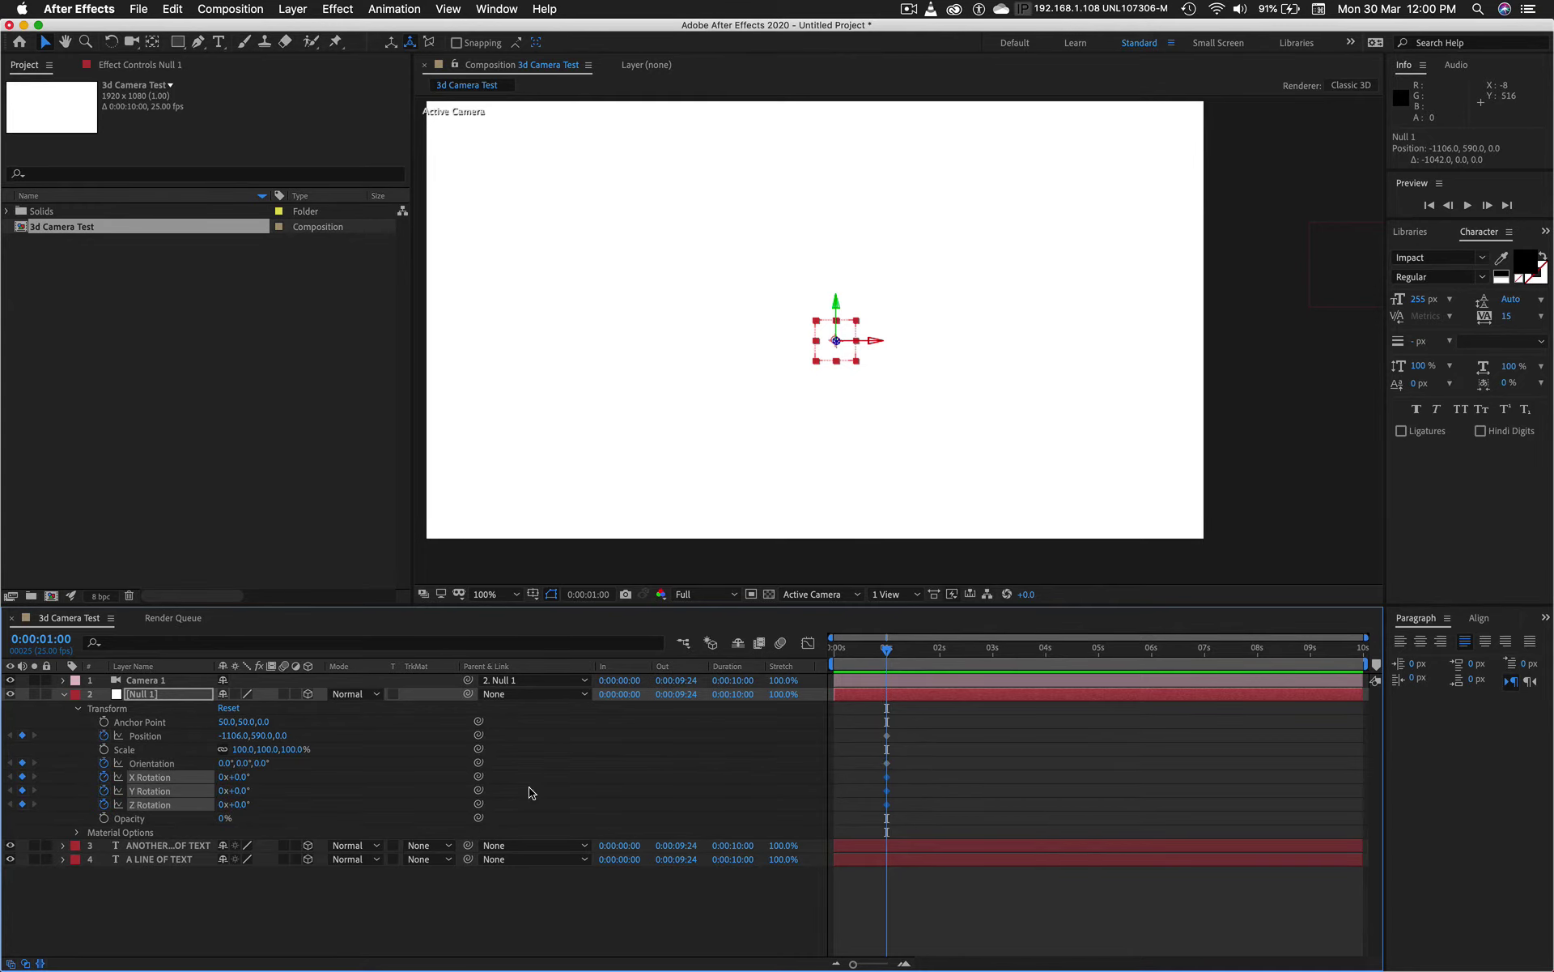
left_click(135, 695)
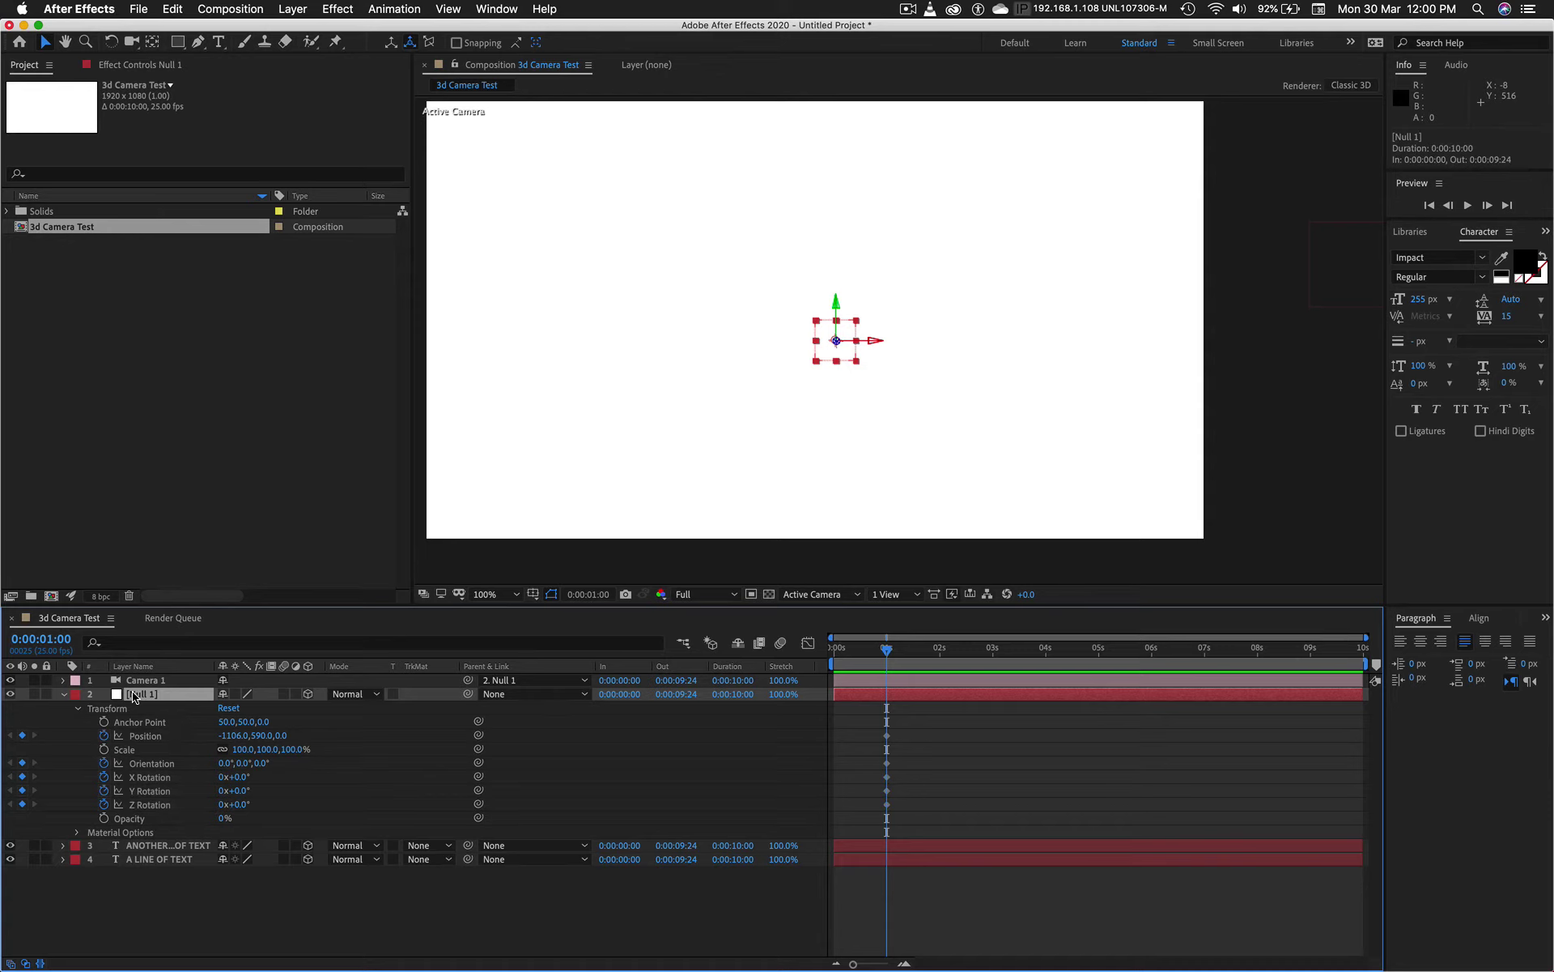
key("u")
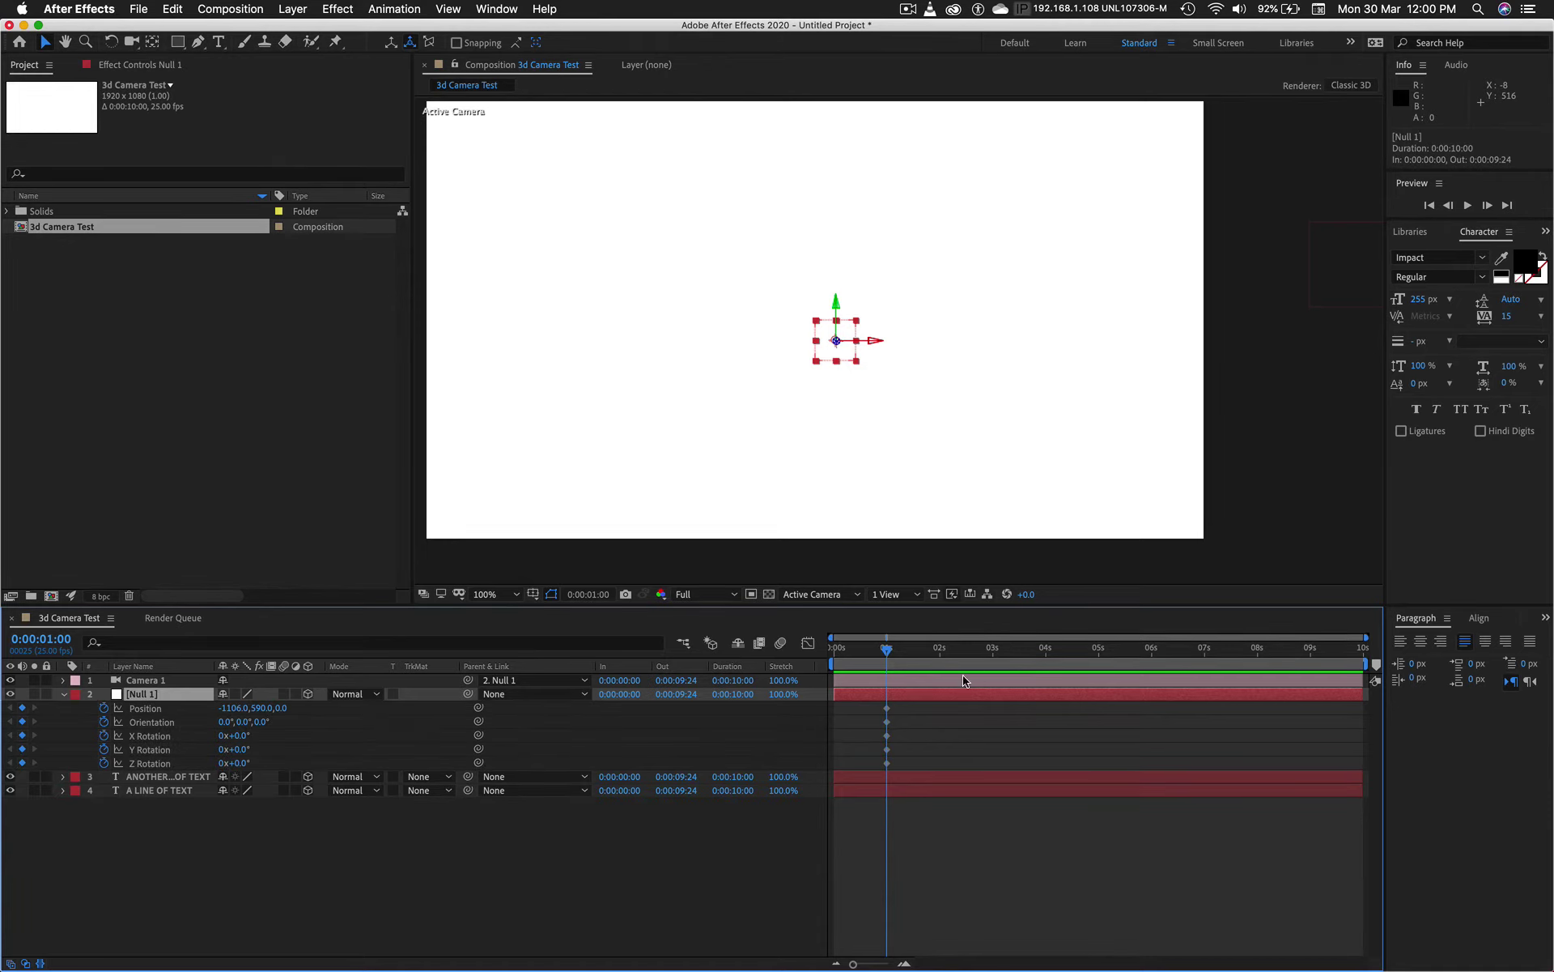
Step: Keyframe the null at 0:00:02:10 by moving it along its X axis to an X position of about 888
left_click_drag(889, 652, 964, 659)
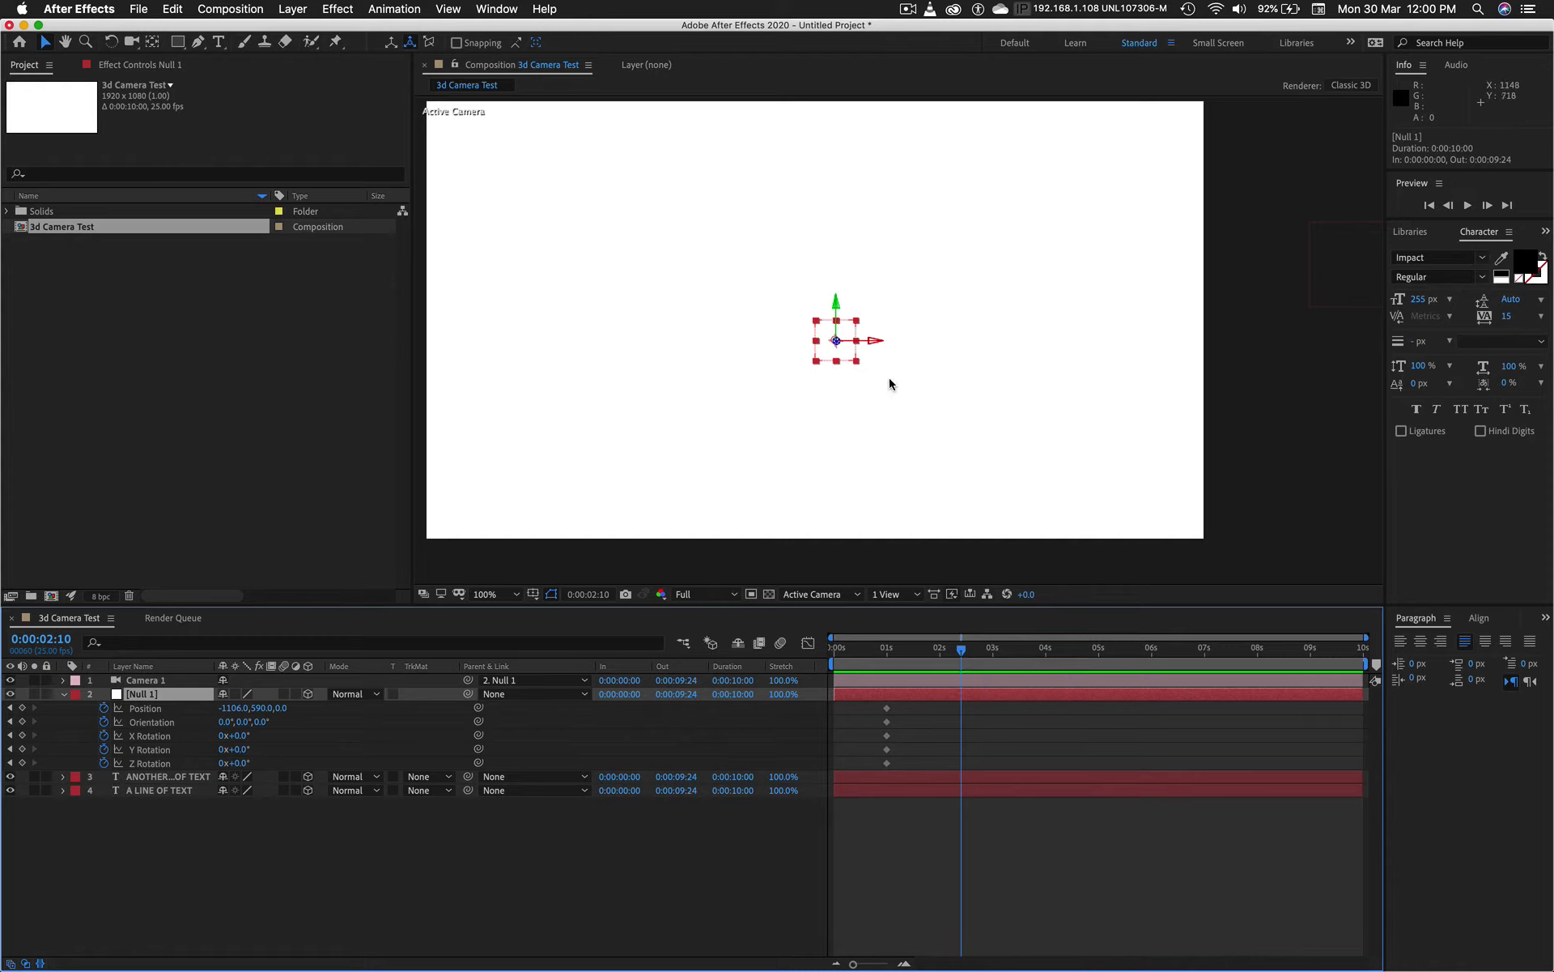
left_click_drag(875, 344, 1522, 301)
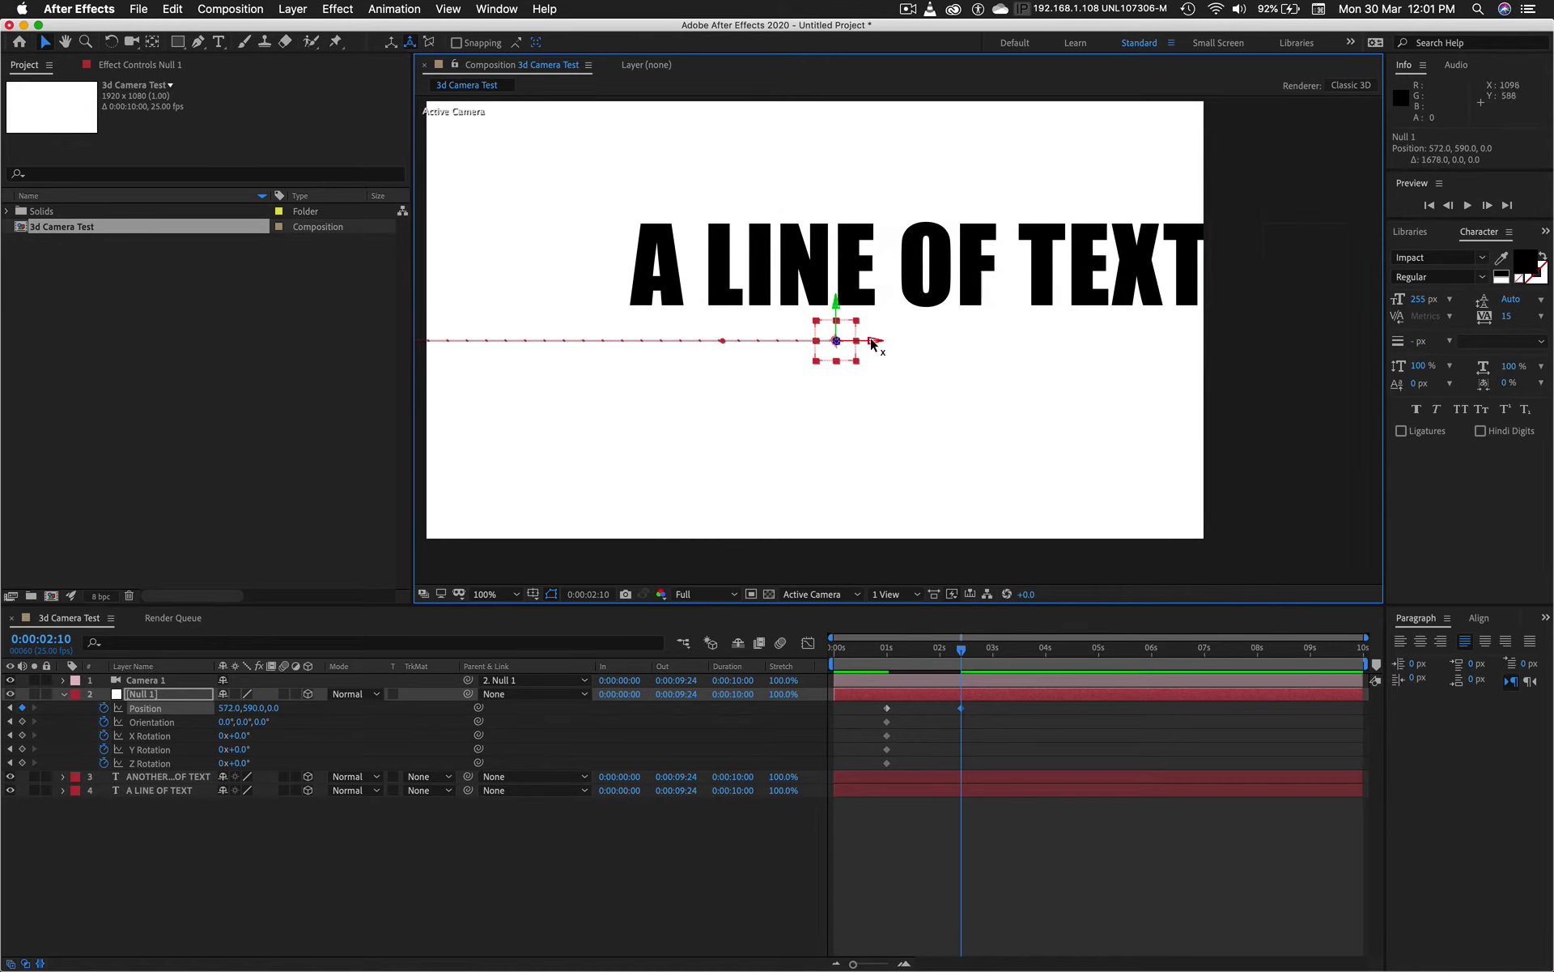
left_click_drag(872, 343, 999, 340)
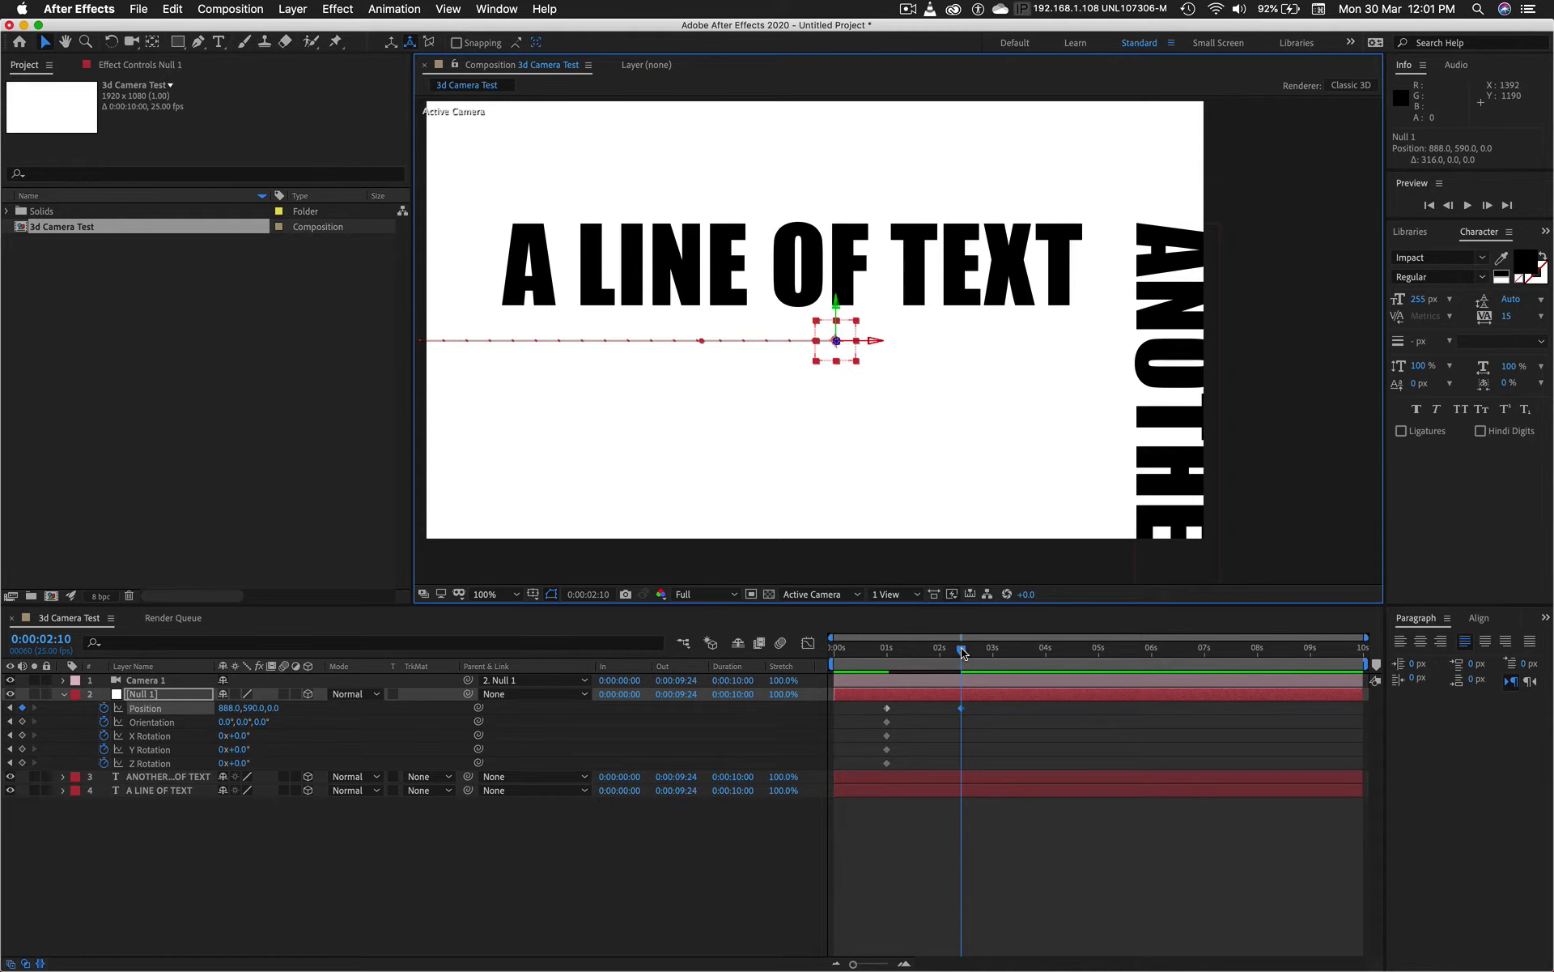
Step: End the work area at 0:00:02:23 and preview the camera move from the start of the composition
mouse_move(963, 652)
left_mouse_down()
mouse_move(885, 653)
mouse_move(989, 655)
left_mouse_up()
key("n")
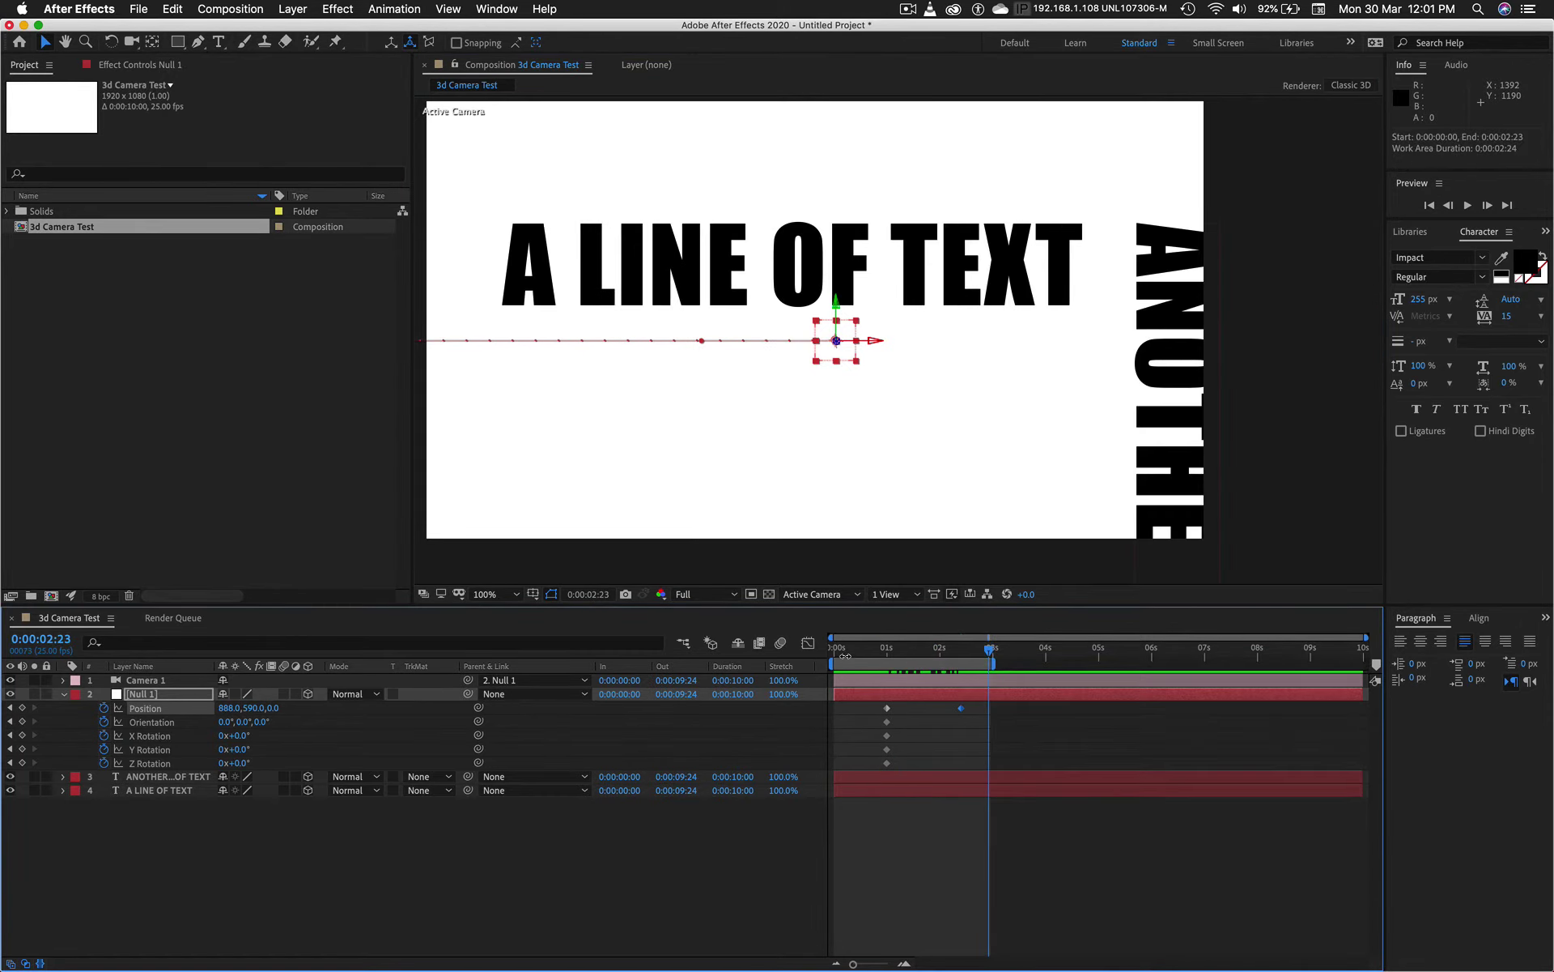
left_click_drag(845, 655, 815, 659)
key("space")
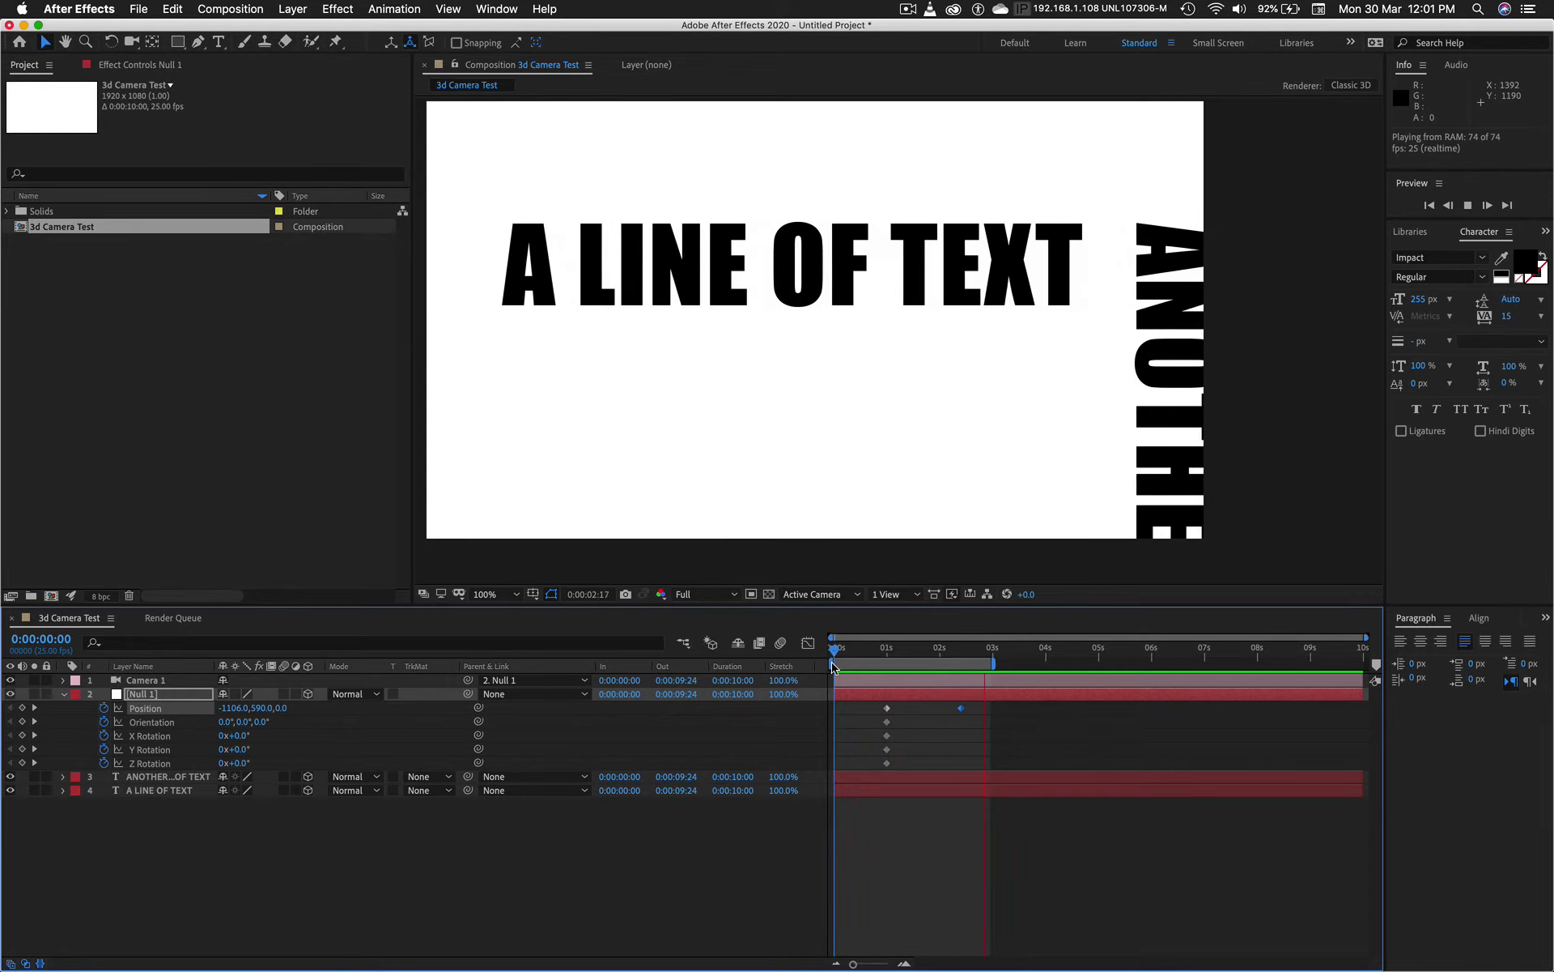
key("space")
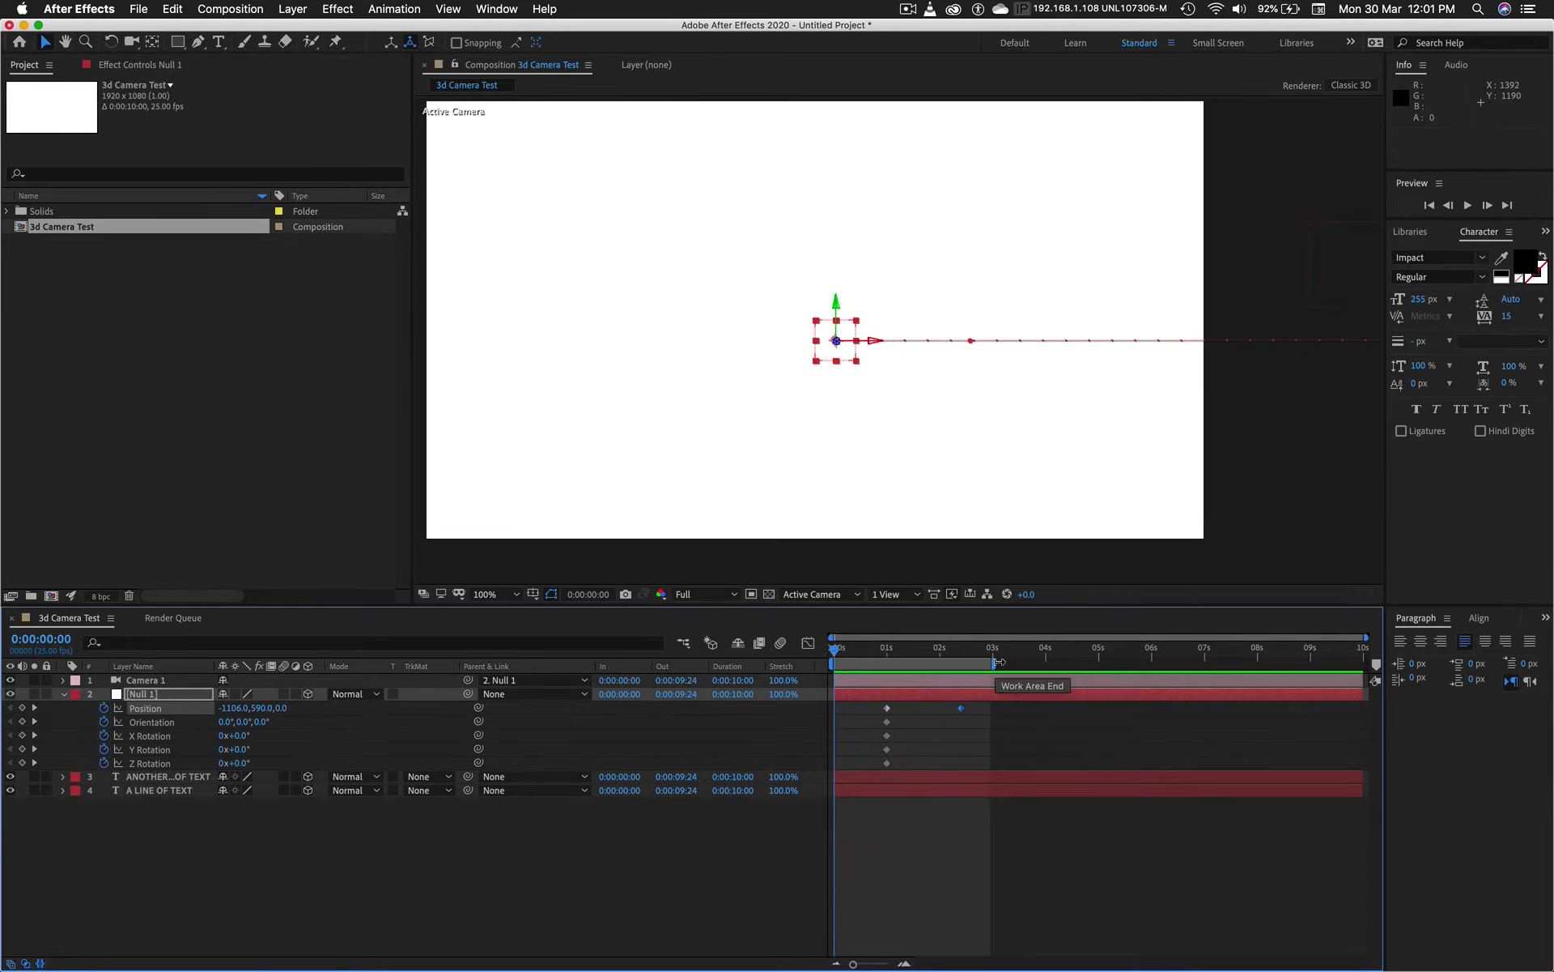
Step: Extend the work area to about 0:00:05:04 and move the null's second Position keyframe to 0:00:03:04
left_click_drag(995, 663, 1116, 662)
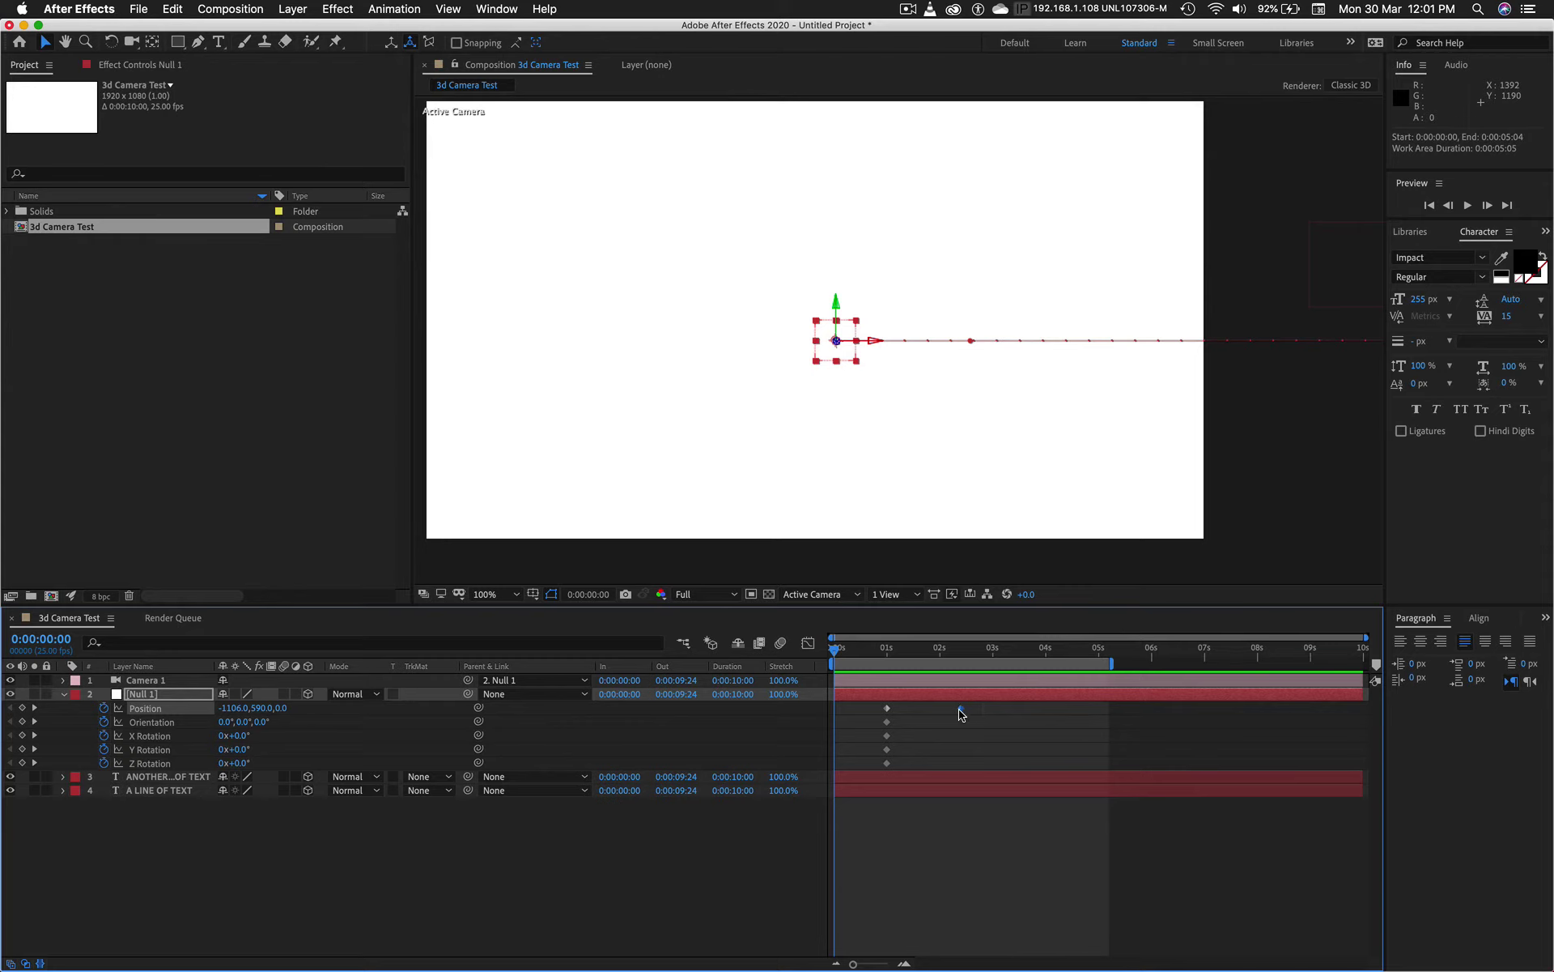
left_click_drag(961, 709, 1001, 707)
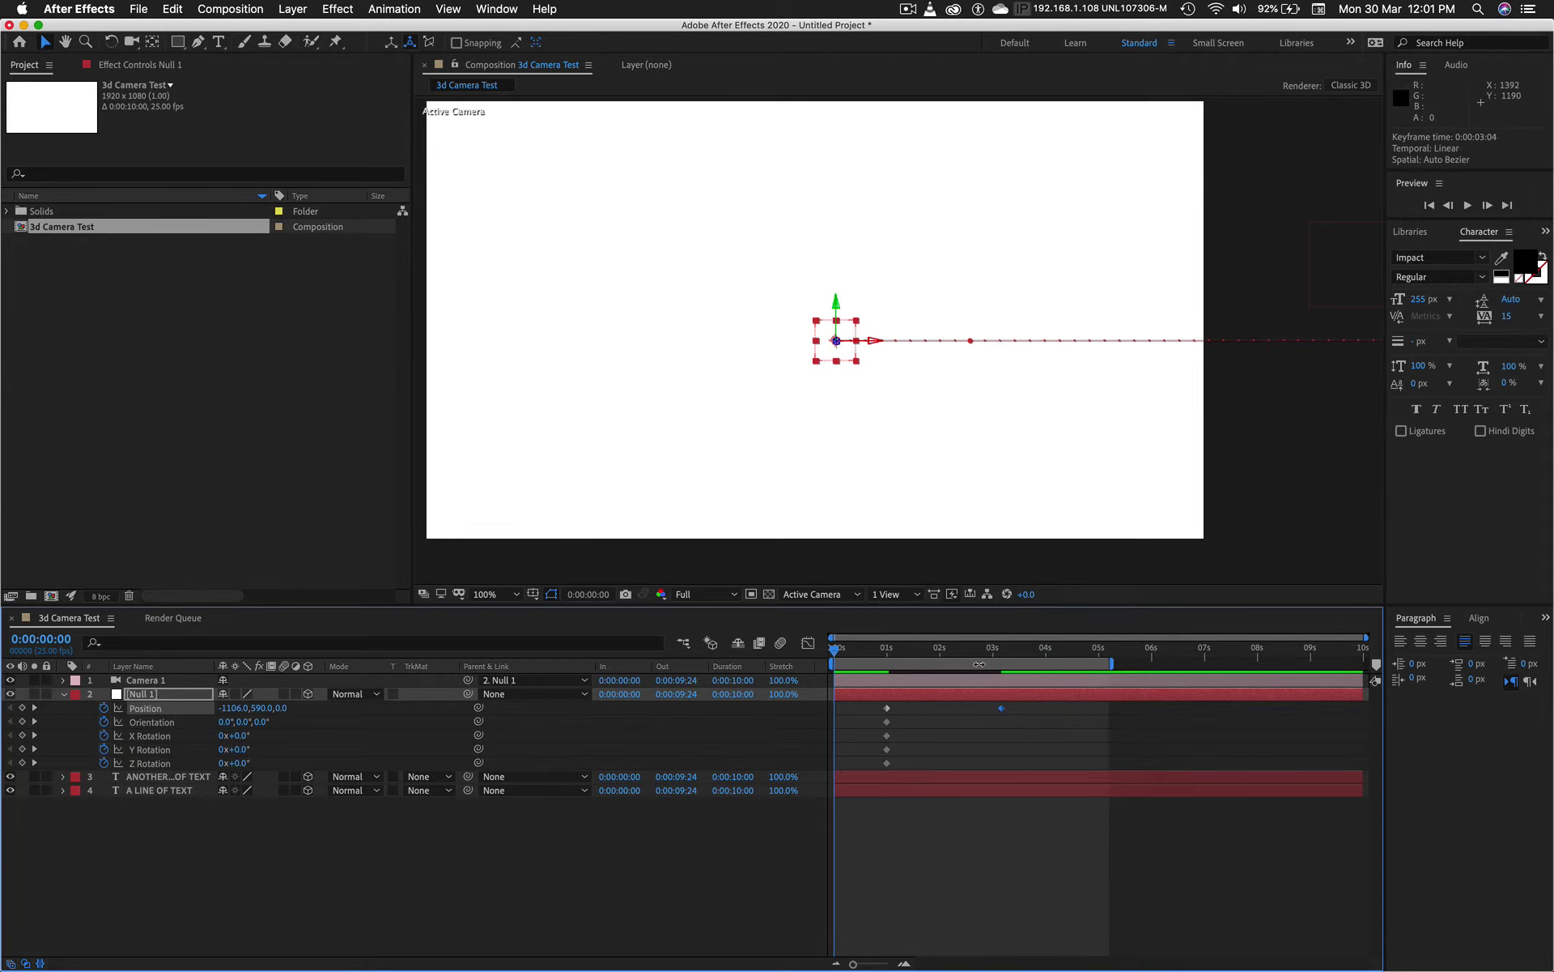
left_click_drag(976, 650, 1003, 657)
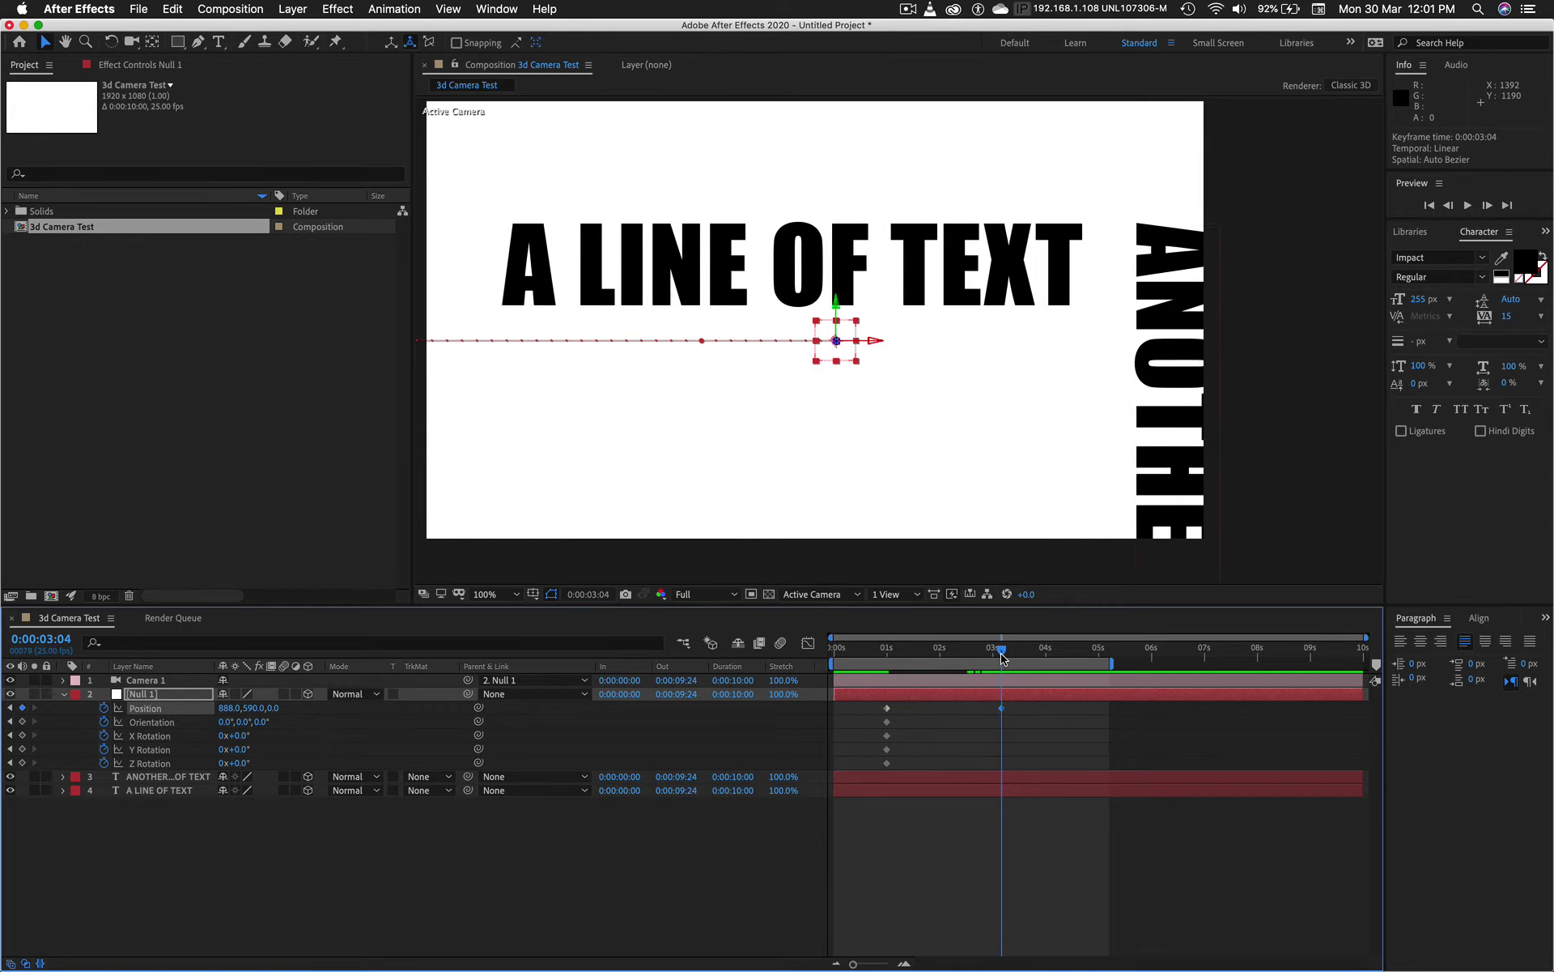
mouse_move(1002, 656)
left_mouse_down()
mouse_move(1047, 657)
mouse_move(971, 668)
mouse_move(1001, 671)
left_mouse_up()
Step: Move the null's Orientation and X, Y and Z Rotation keyframes together to 0:00:03:04, in line with the second Position keyframe
left_click(887, 721)
mouse_move(888, 769)
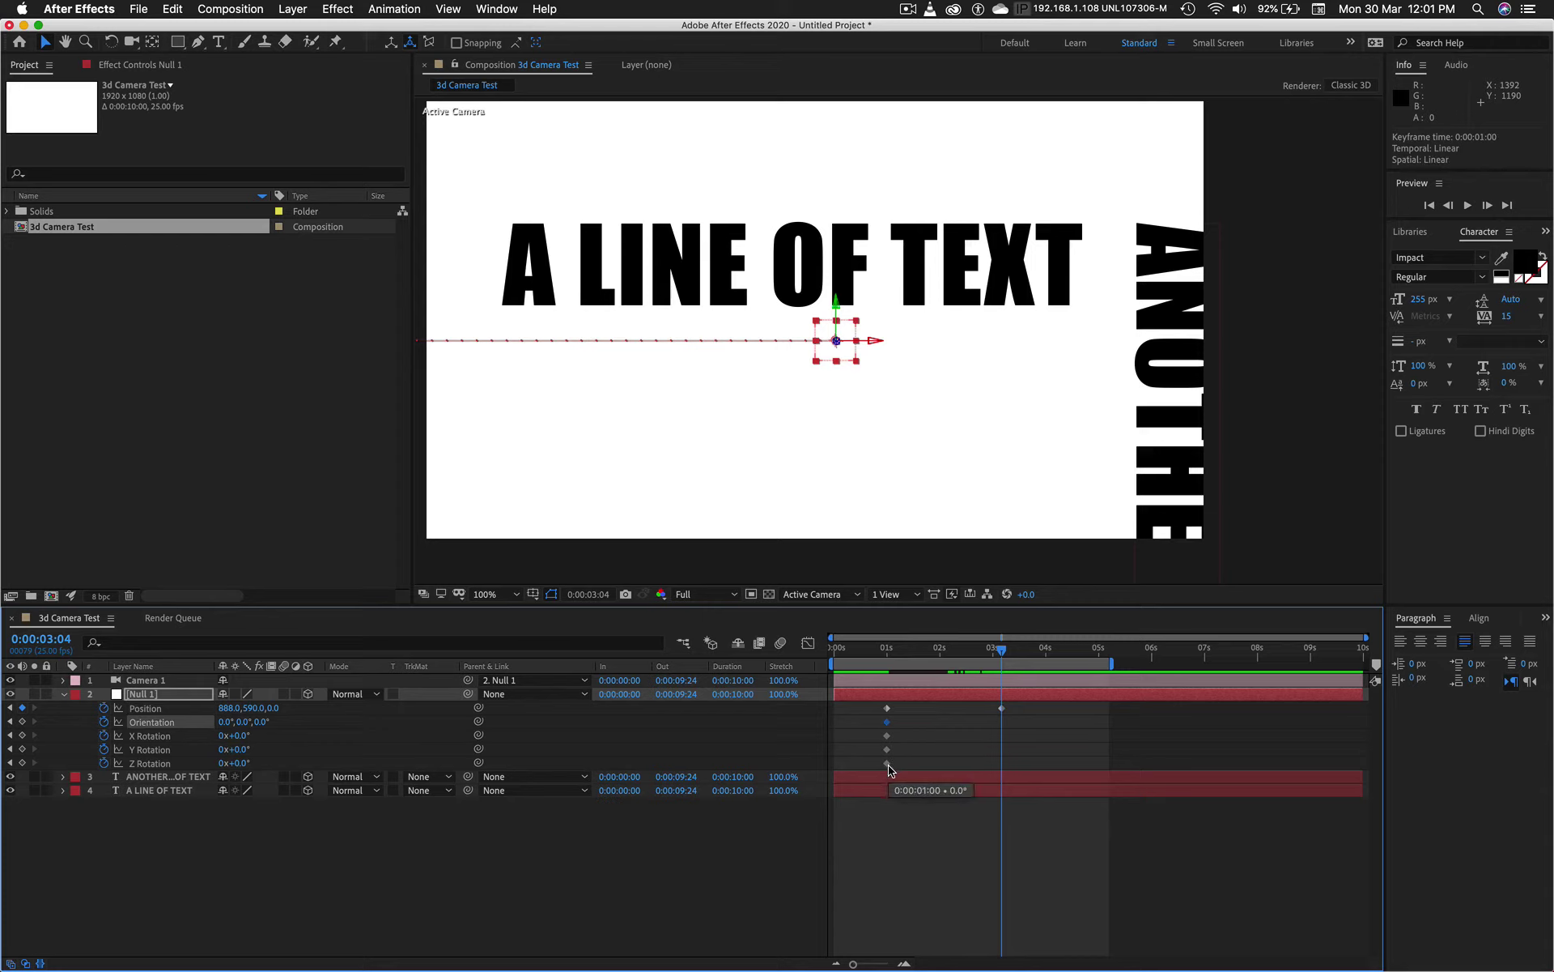
left_click(887, 763)
left_click(887, 750, "shift")
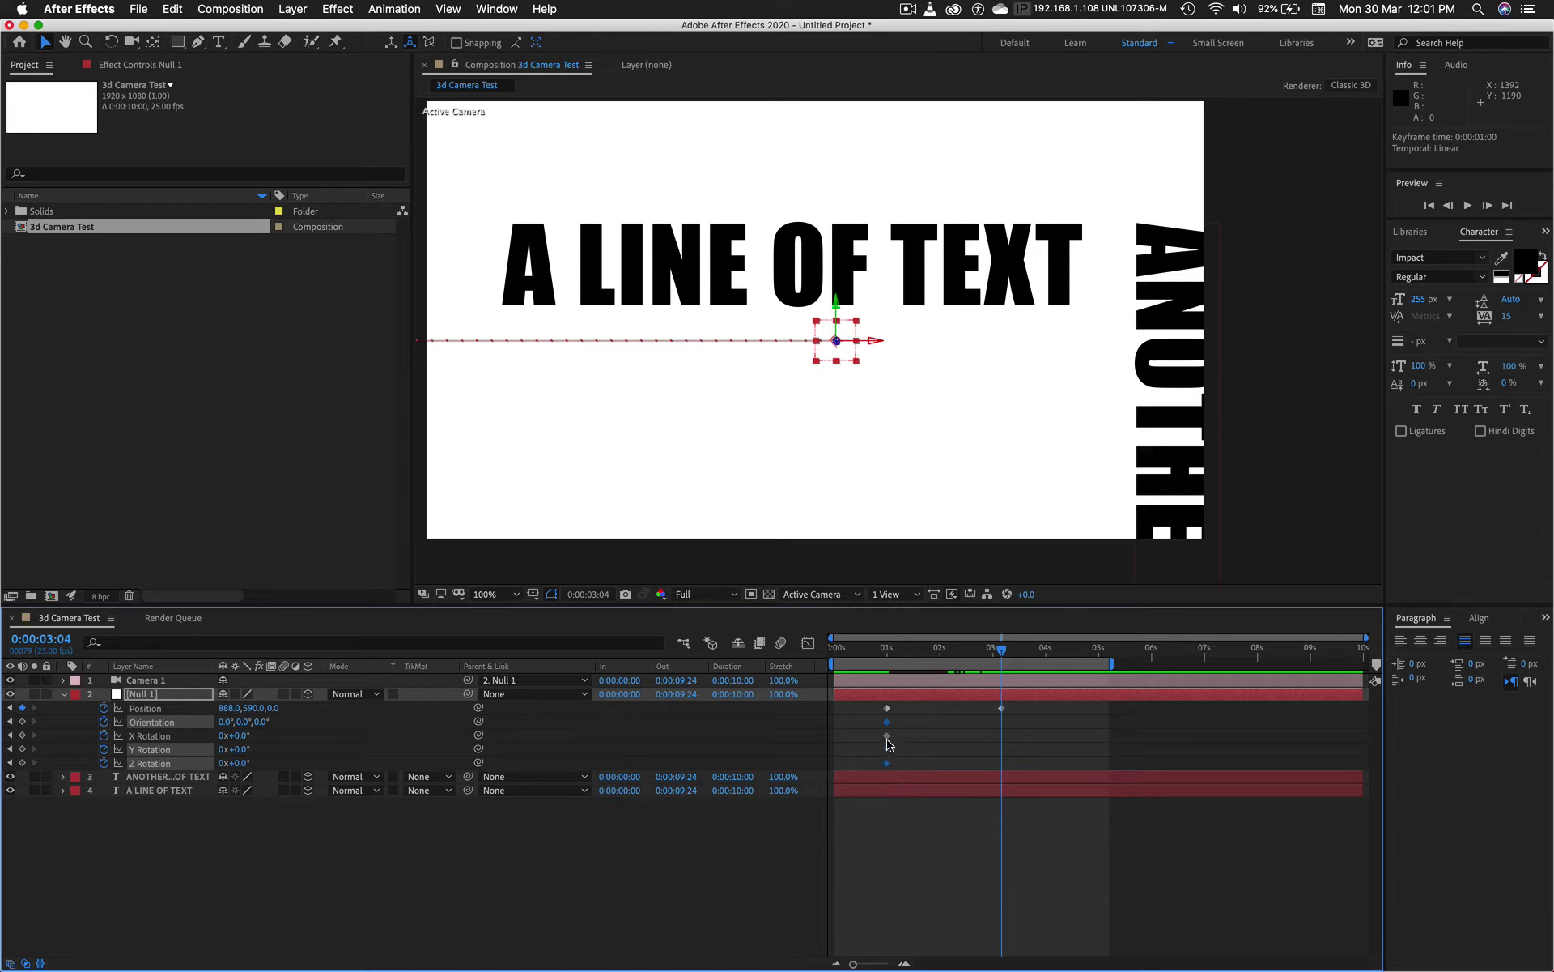
left_click(887, 736, "shift")
left_click(887, 722, "shift")
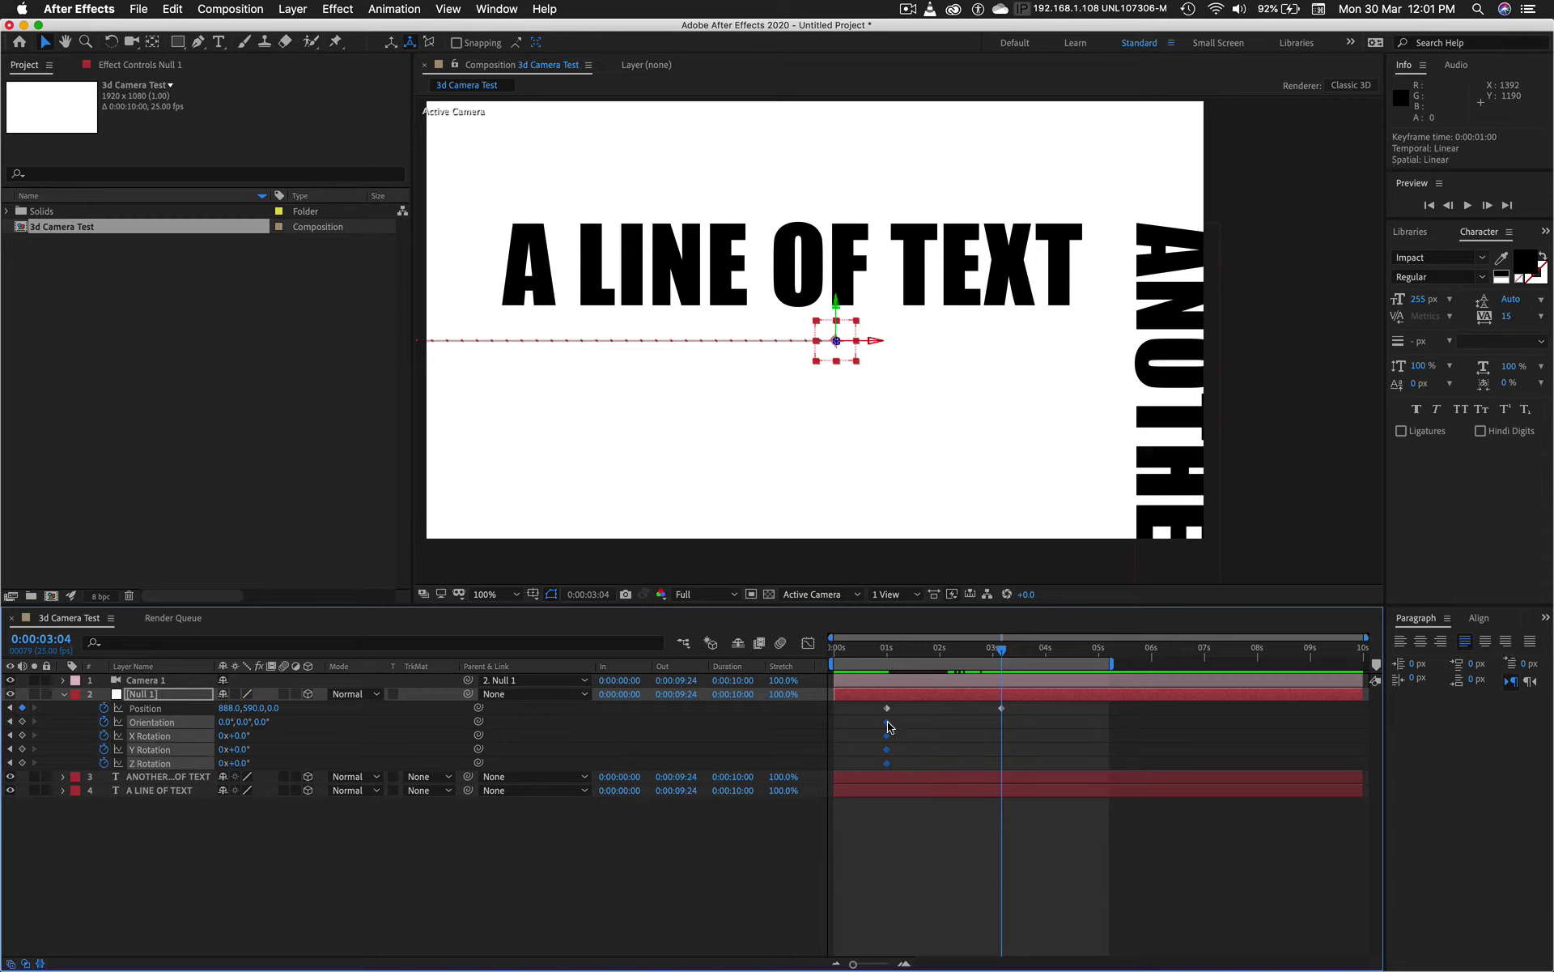
left_click_drag(888, 721, 1004, 746)
Step: Set the null's Z Rotation to 90° at 0:00:04:01
left_click_drag(1006, 651, 1049, 654)
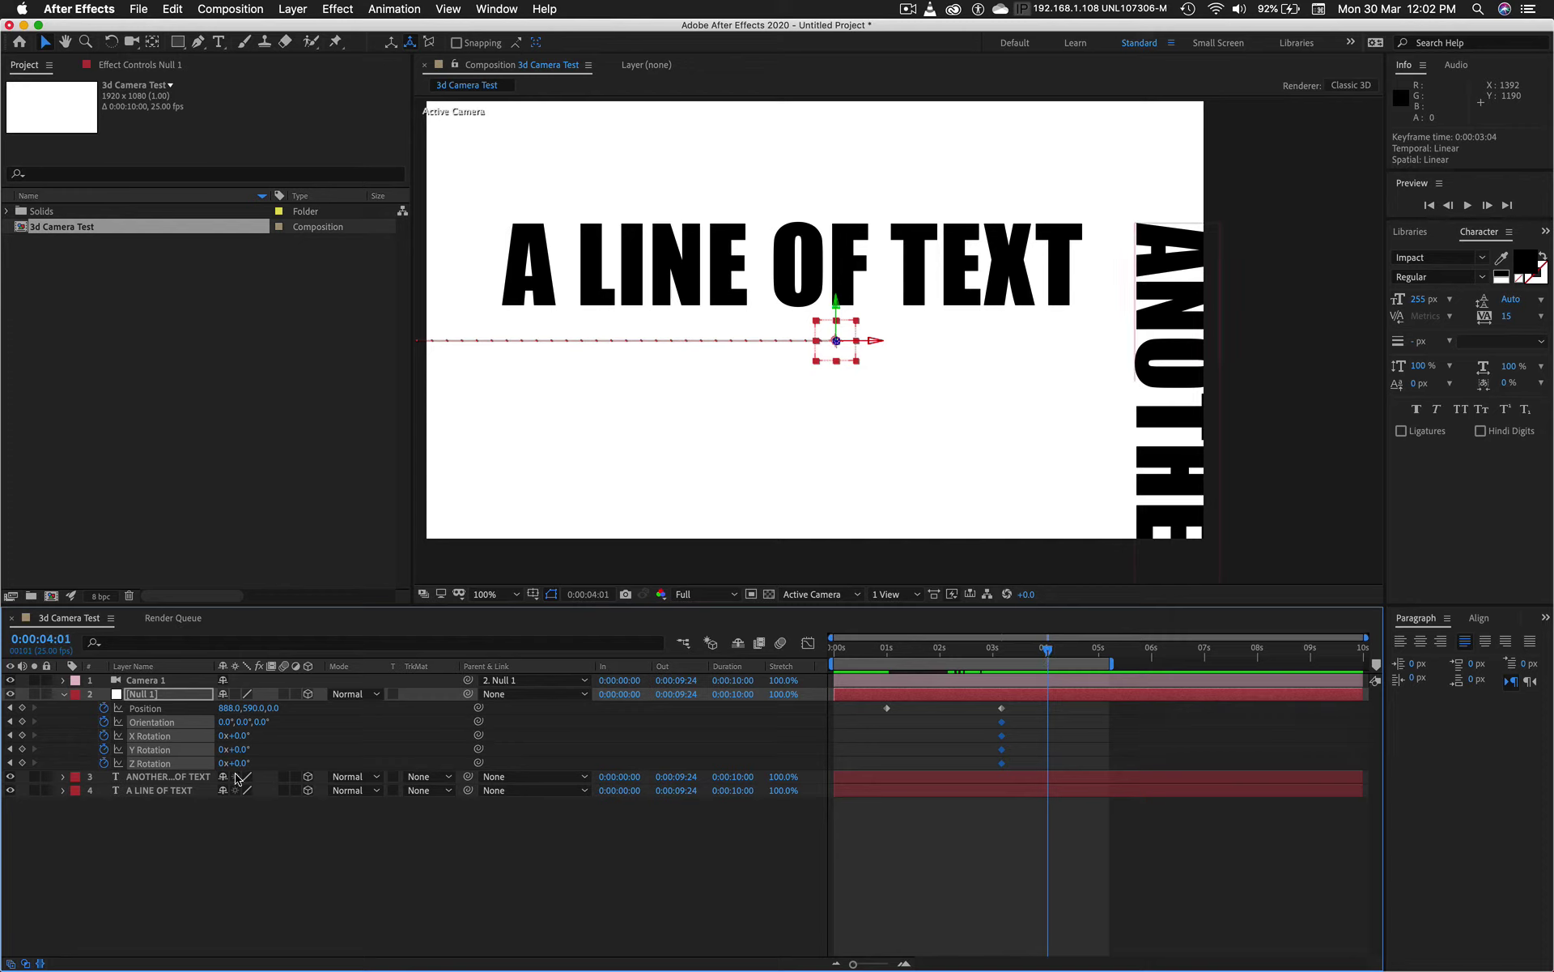
left_click(254, 807)
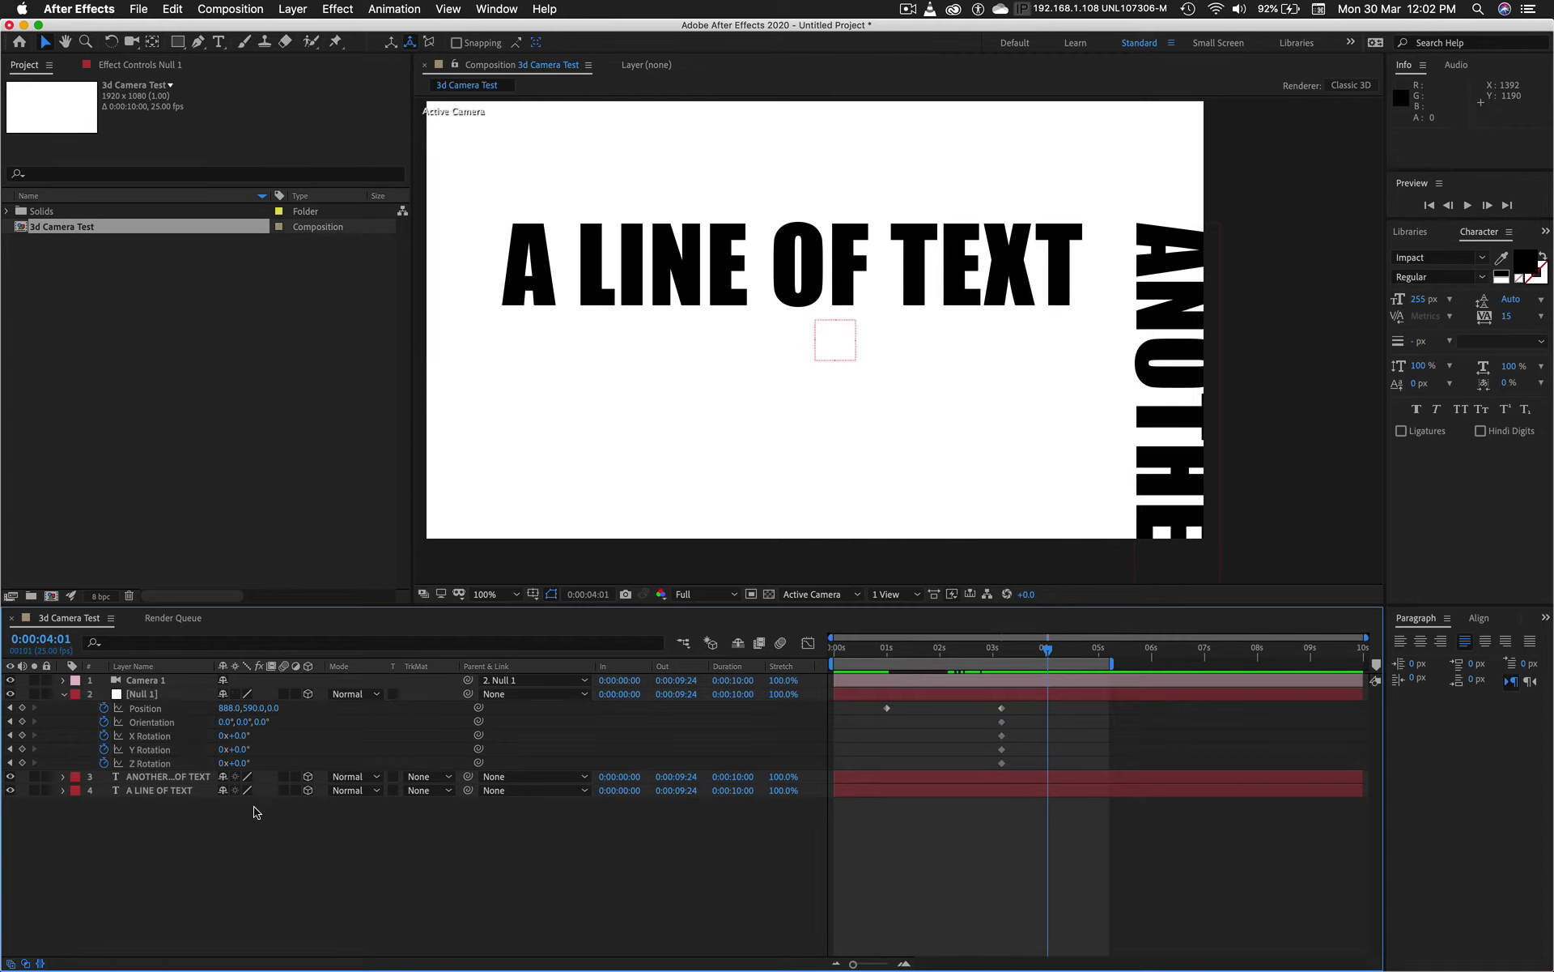
left_click_drag(243, 763, 281, 753)
left_click(245, 763)
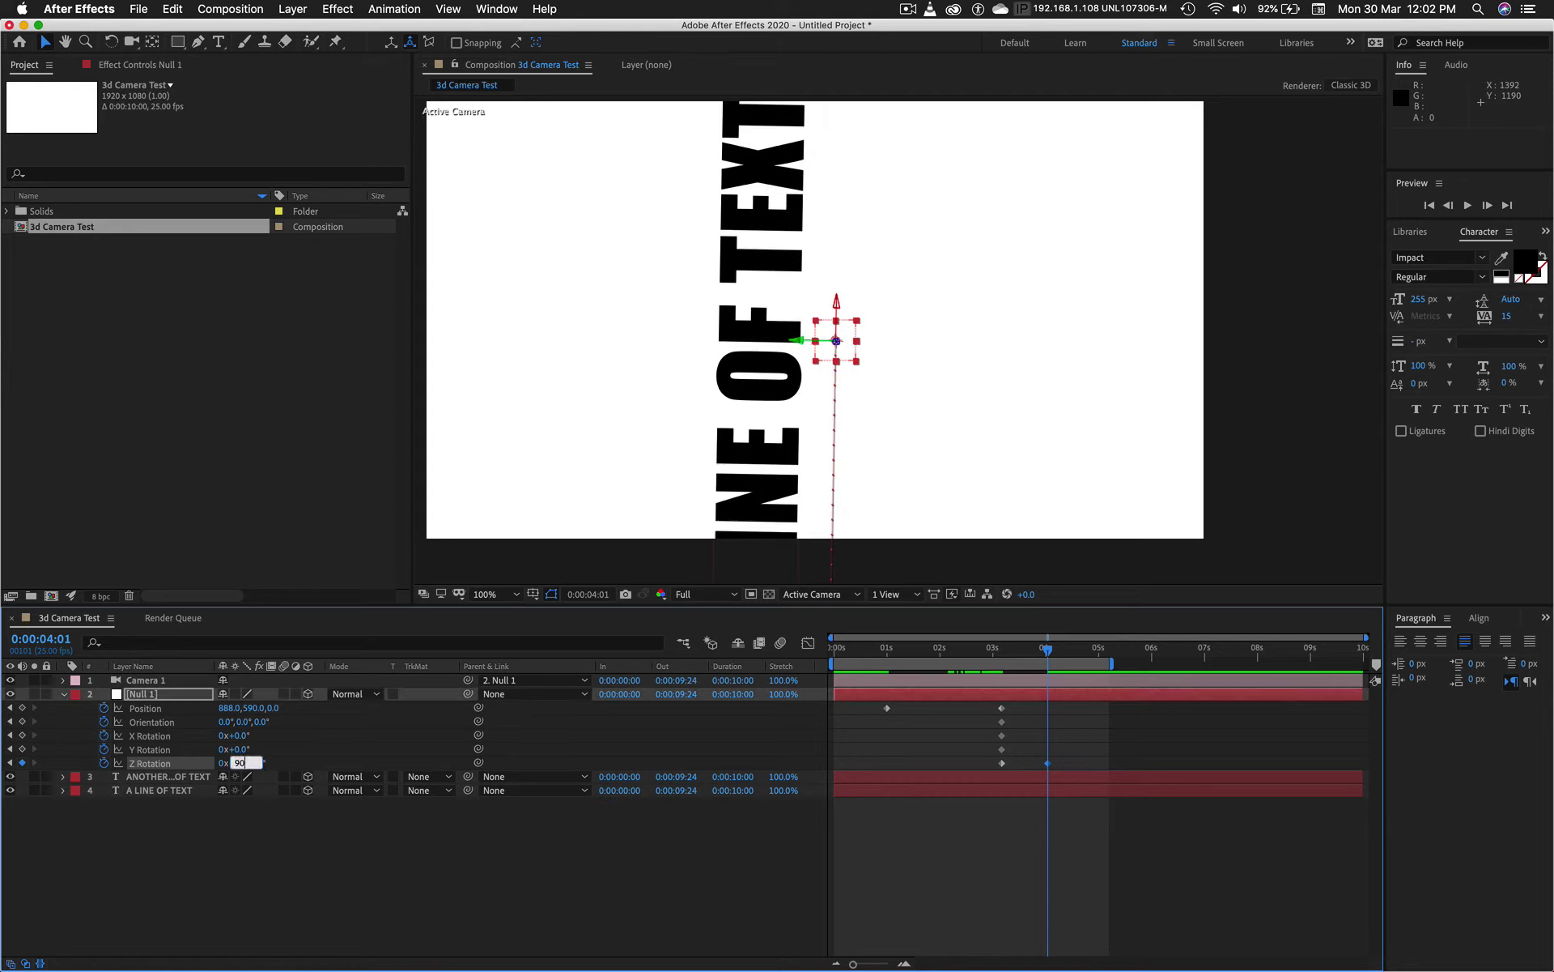
key("Tab")
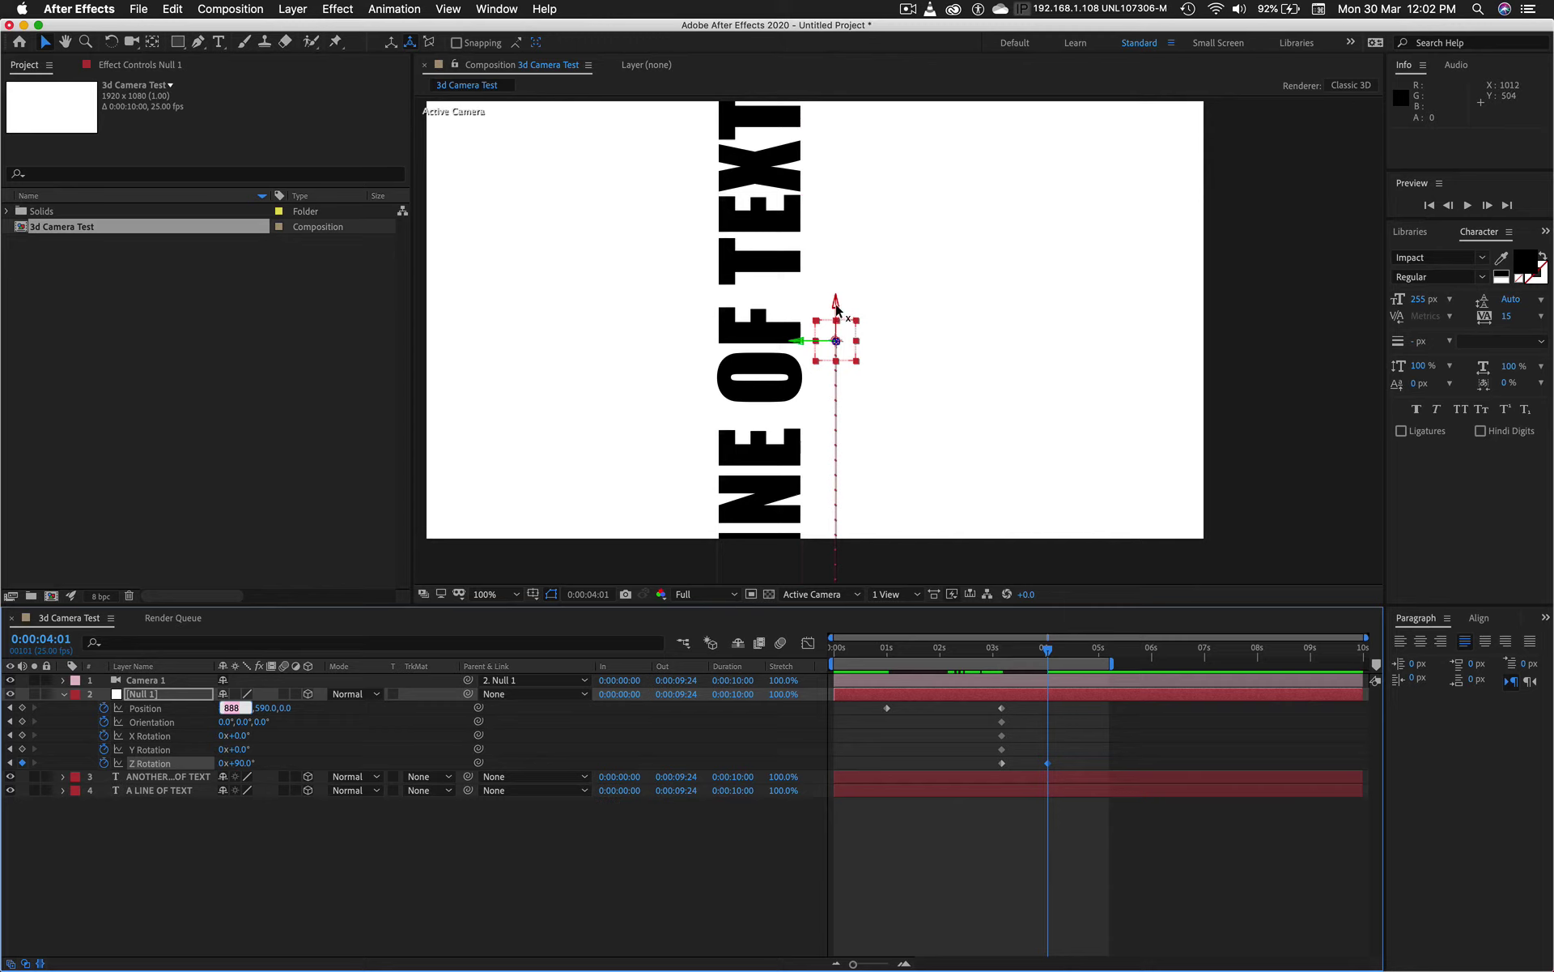
Step: Move the null along its X axis to about 1394 at 0:00:04:01, and extend the work area to about 0:00:06:20
left_click_drag(836, 306, 826, 96)
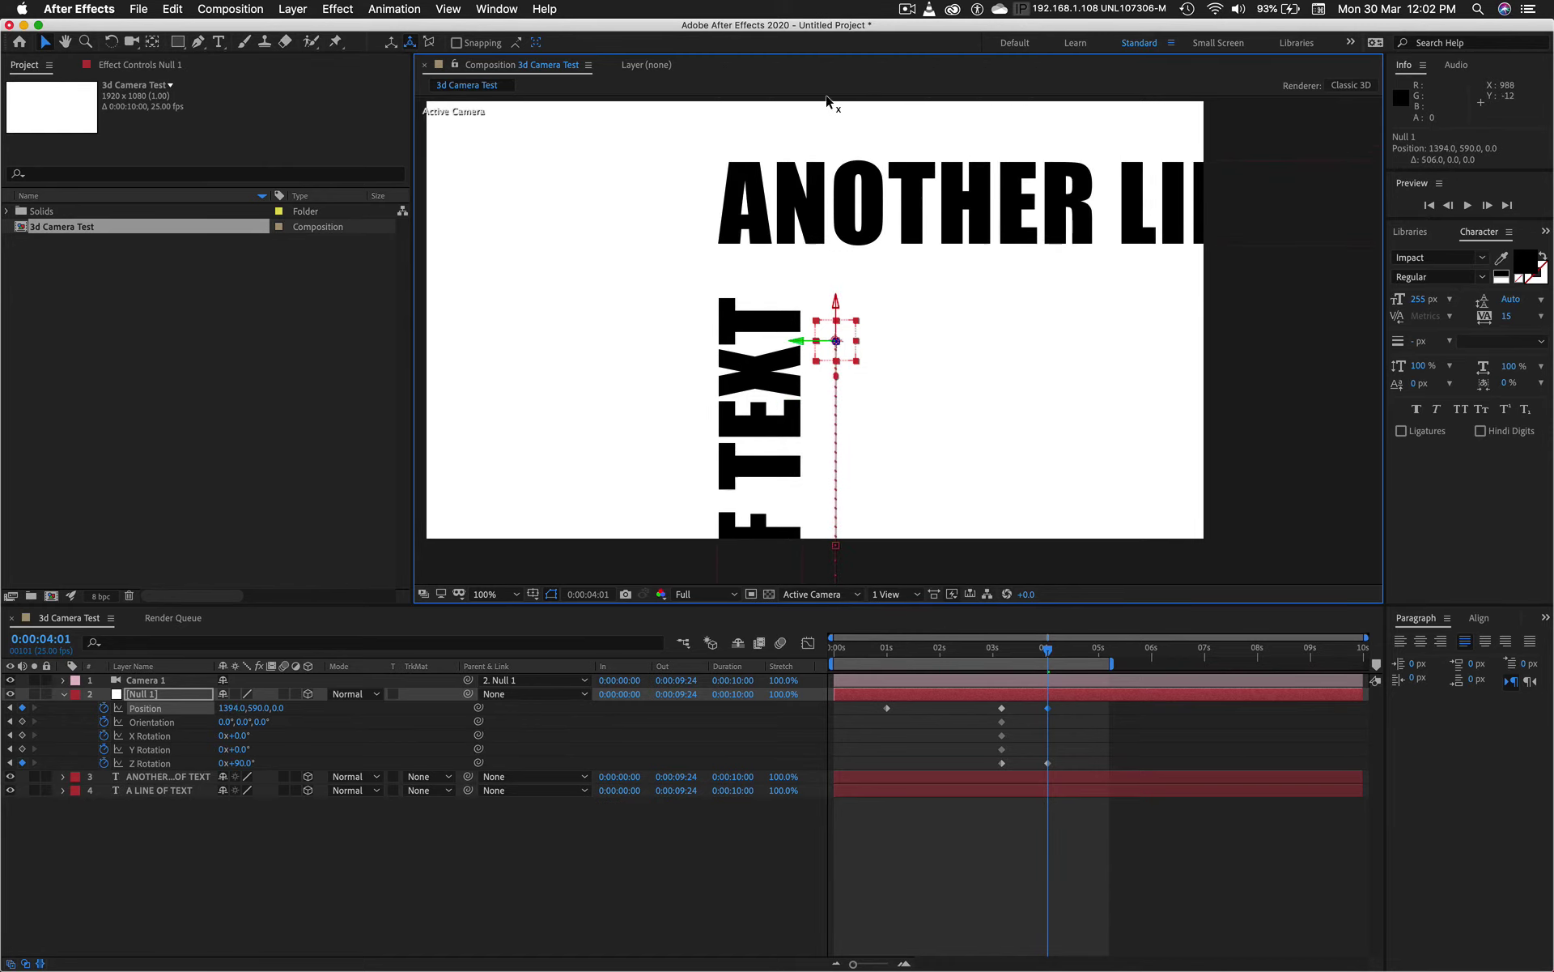
left_click_drag(999, 658, 1049, 658)
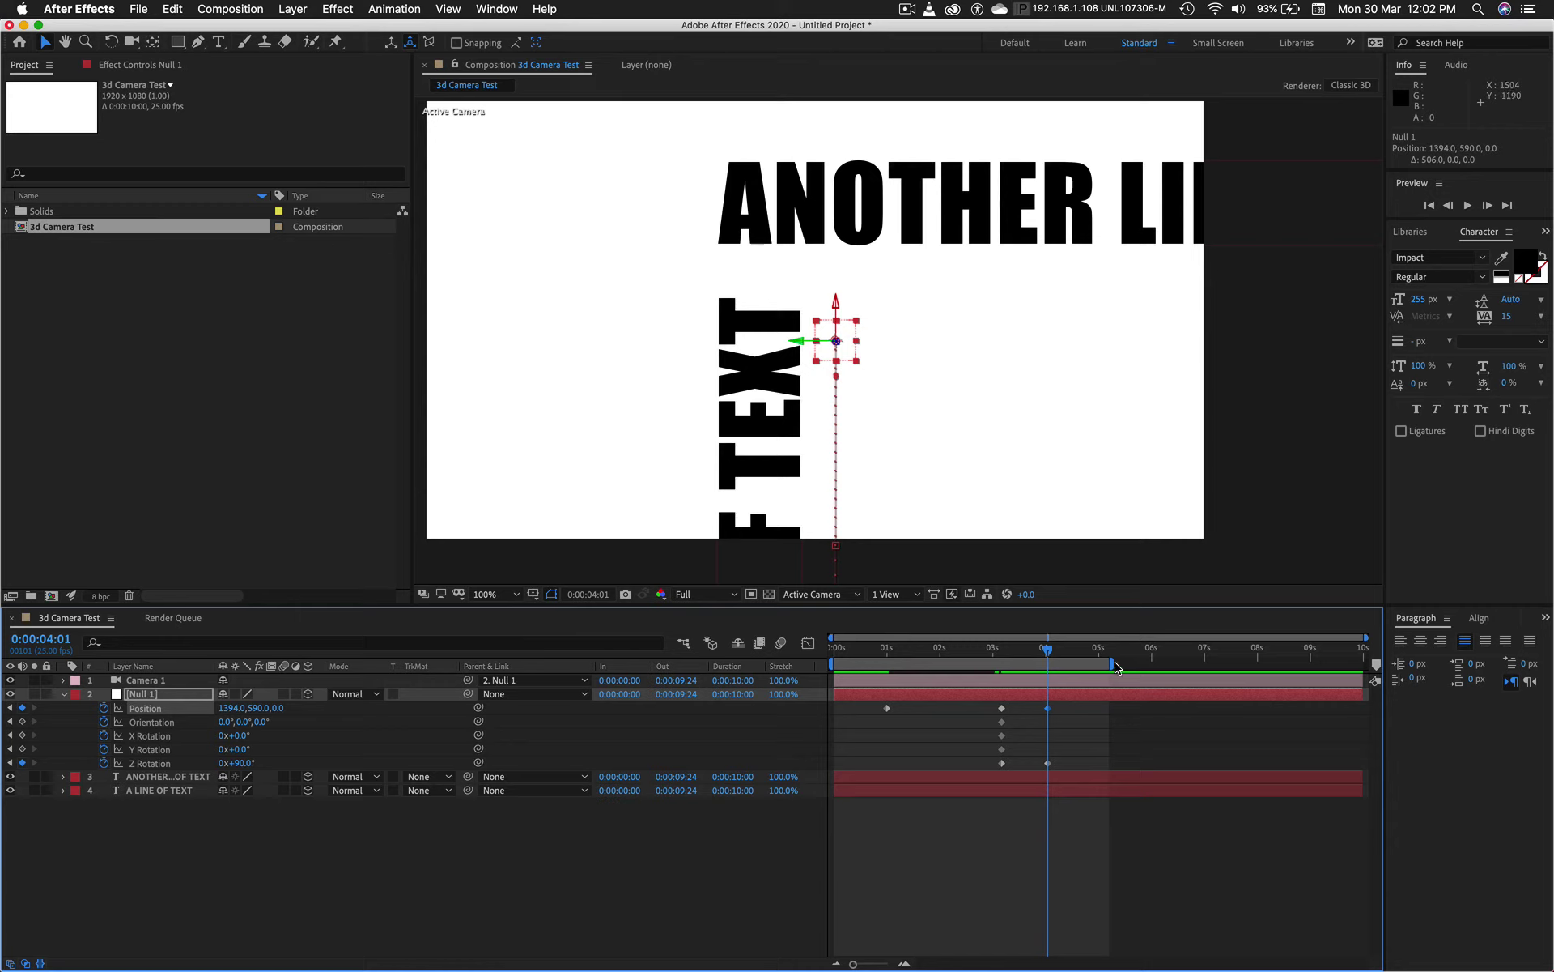
left_click_drag(1116, 666, 1203, 664)
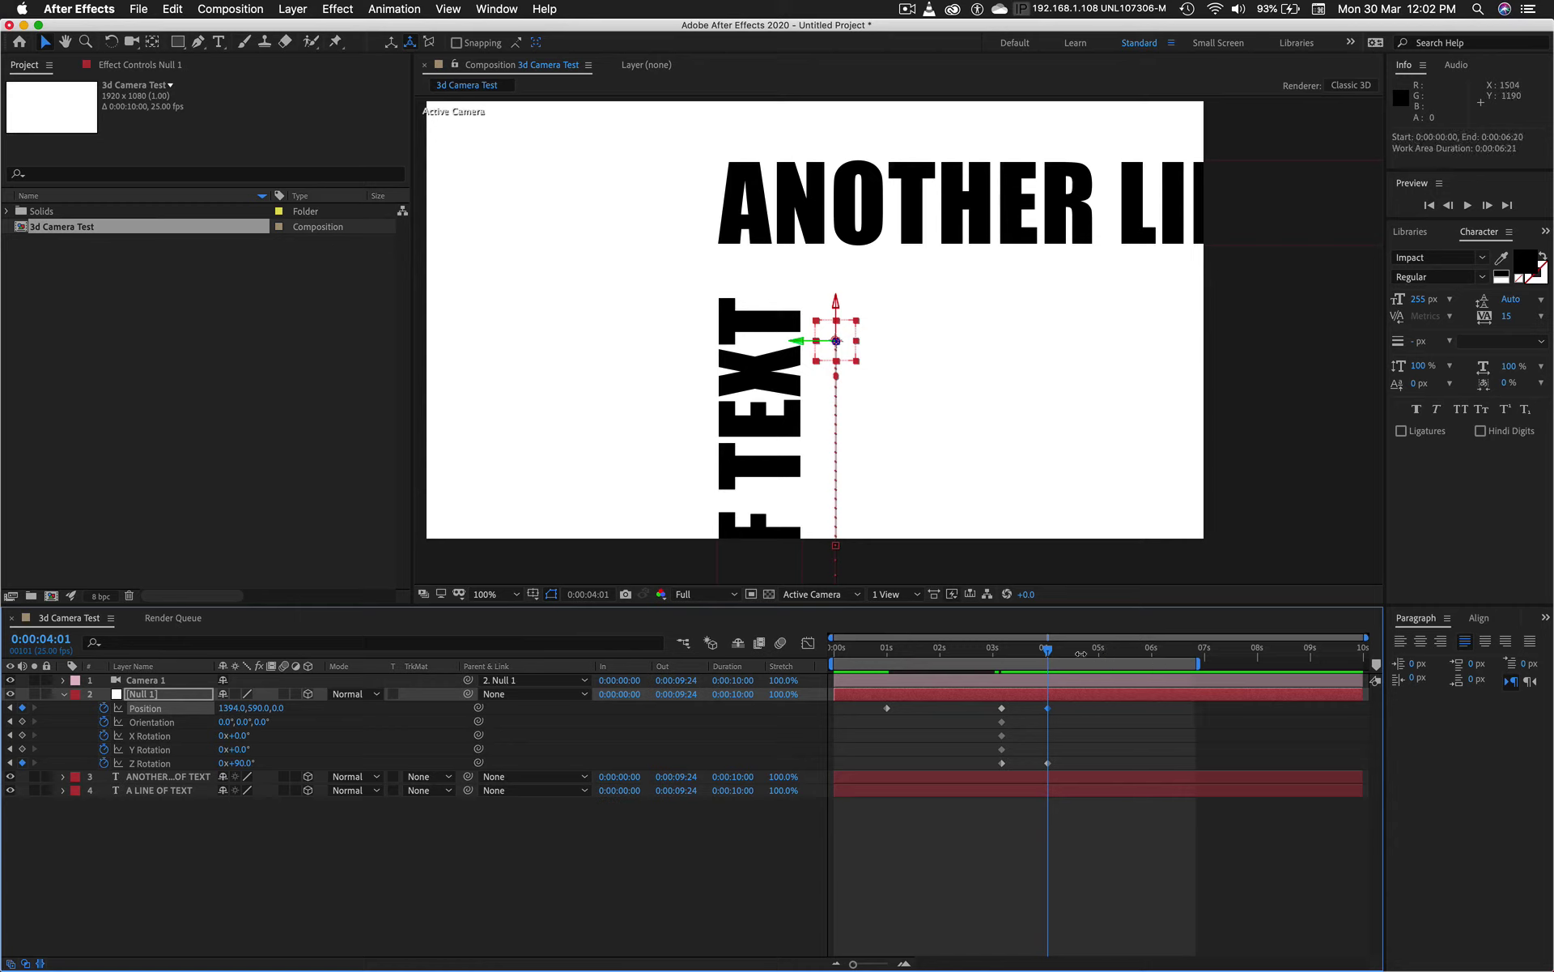
Step: Keyframe the null at 0:00:05:05 by moving it along its Y axis to a Y position of about 974
left_click_drag(1048, 650, 1111, 654)
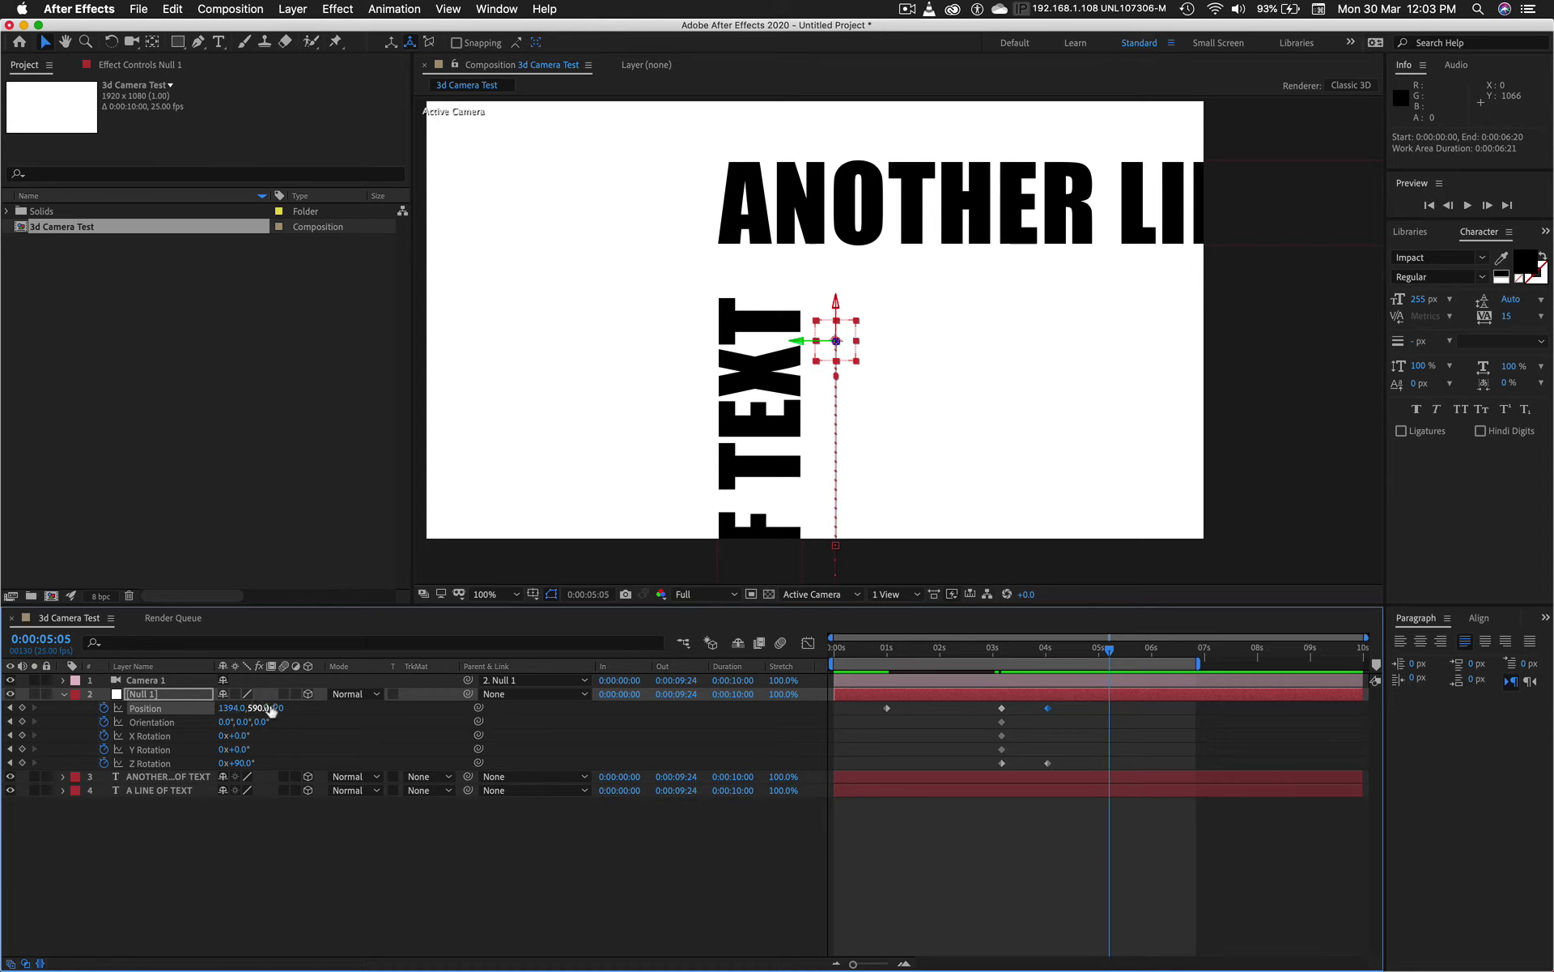
left_click(802, 343)
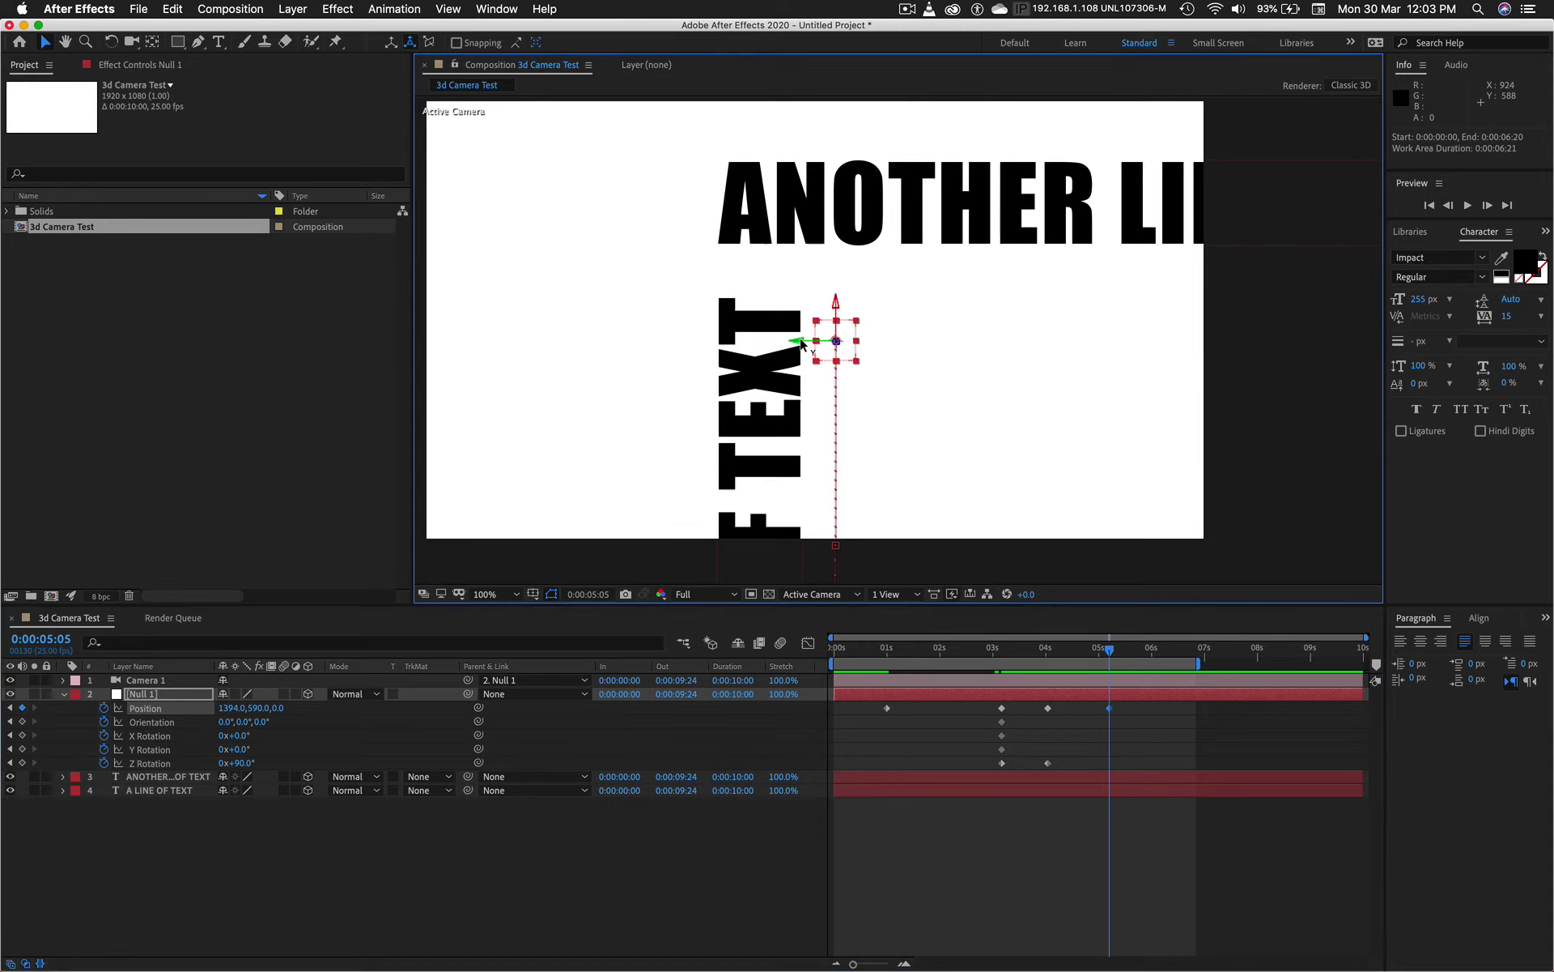
left_click_drag(801, 343, 956, 318)
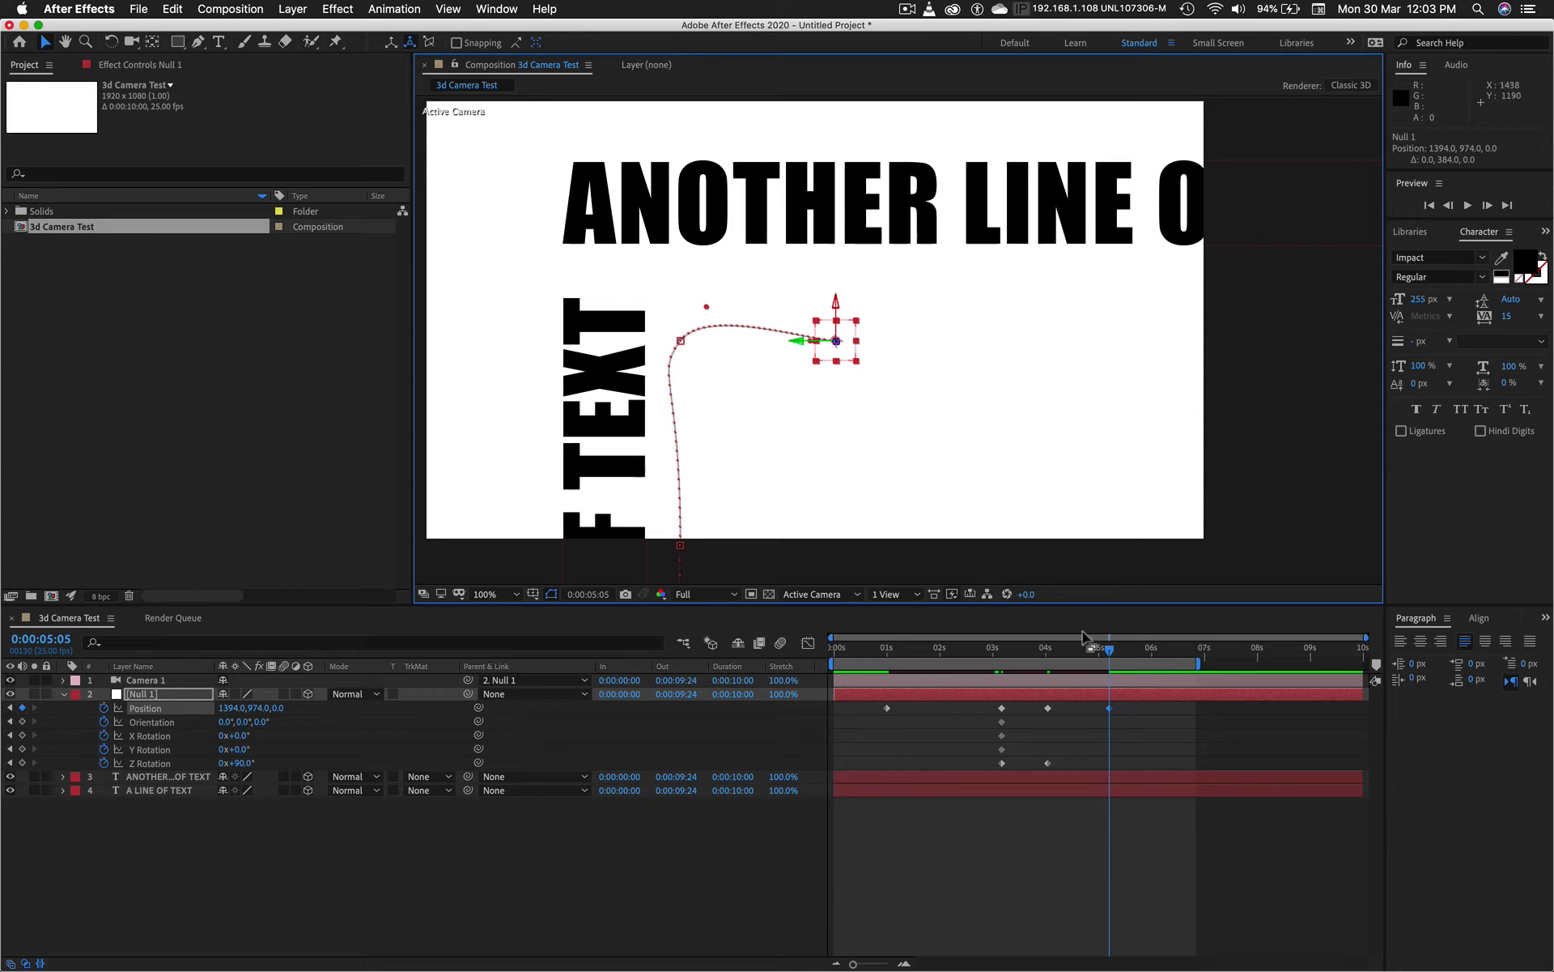
left_click(1107, 649)
mouse_move(1109, 651)
left_mouse_down()
mouse_move(994, 652)
mouse_move(1116, 659)
left_mouse_up()
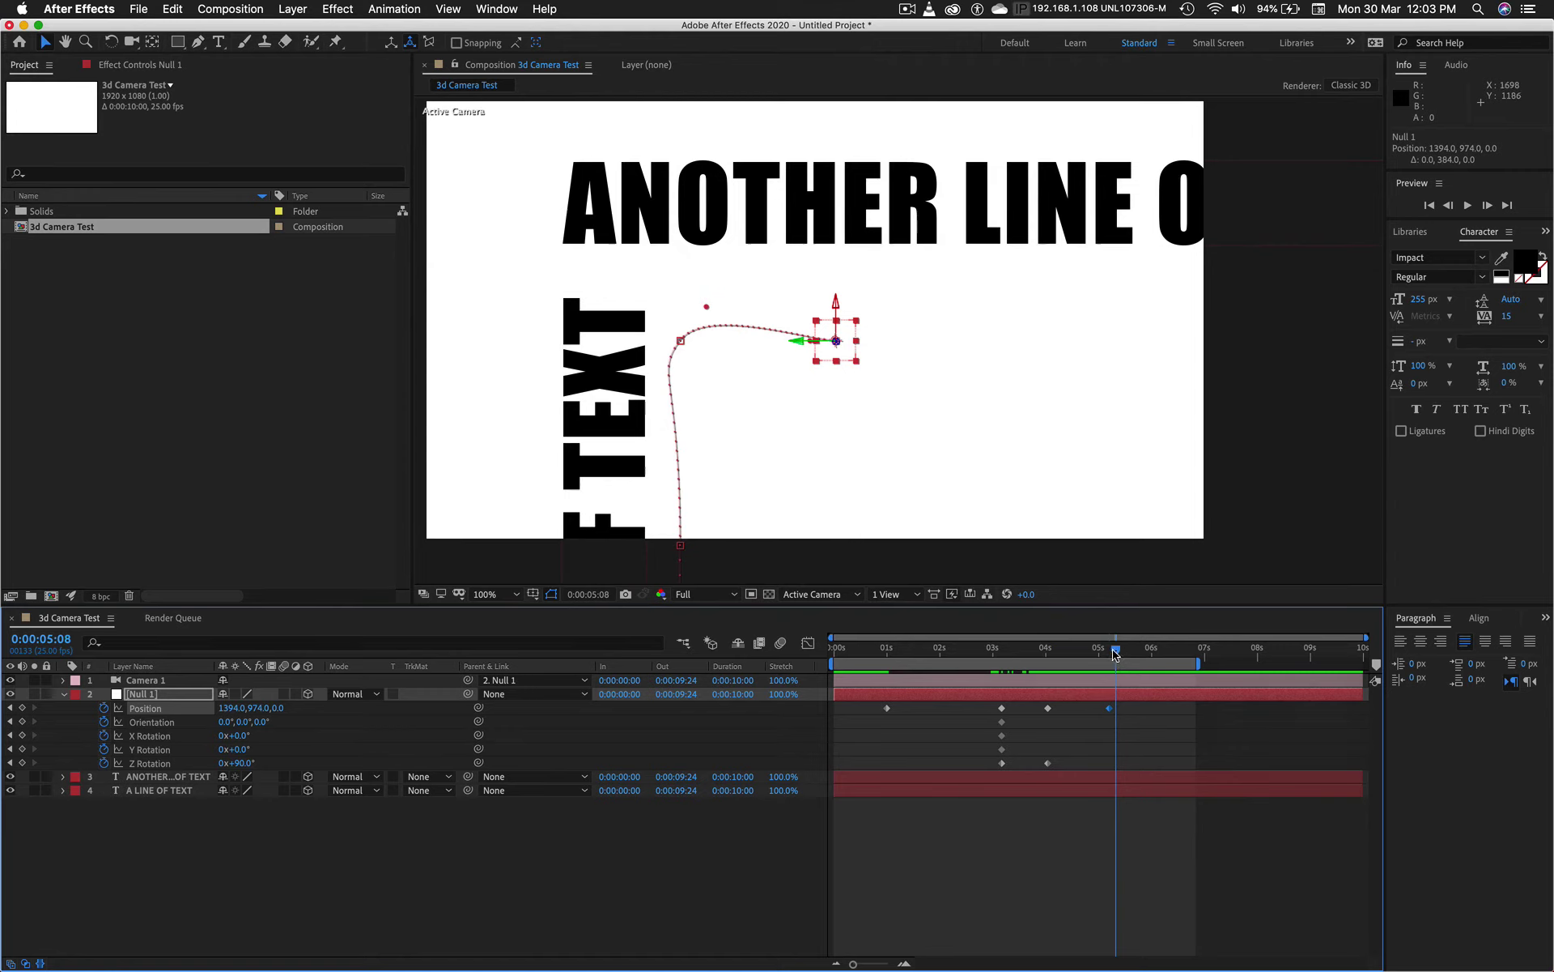
left_click_drag(1115, 652, 1109, 654)
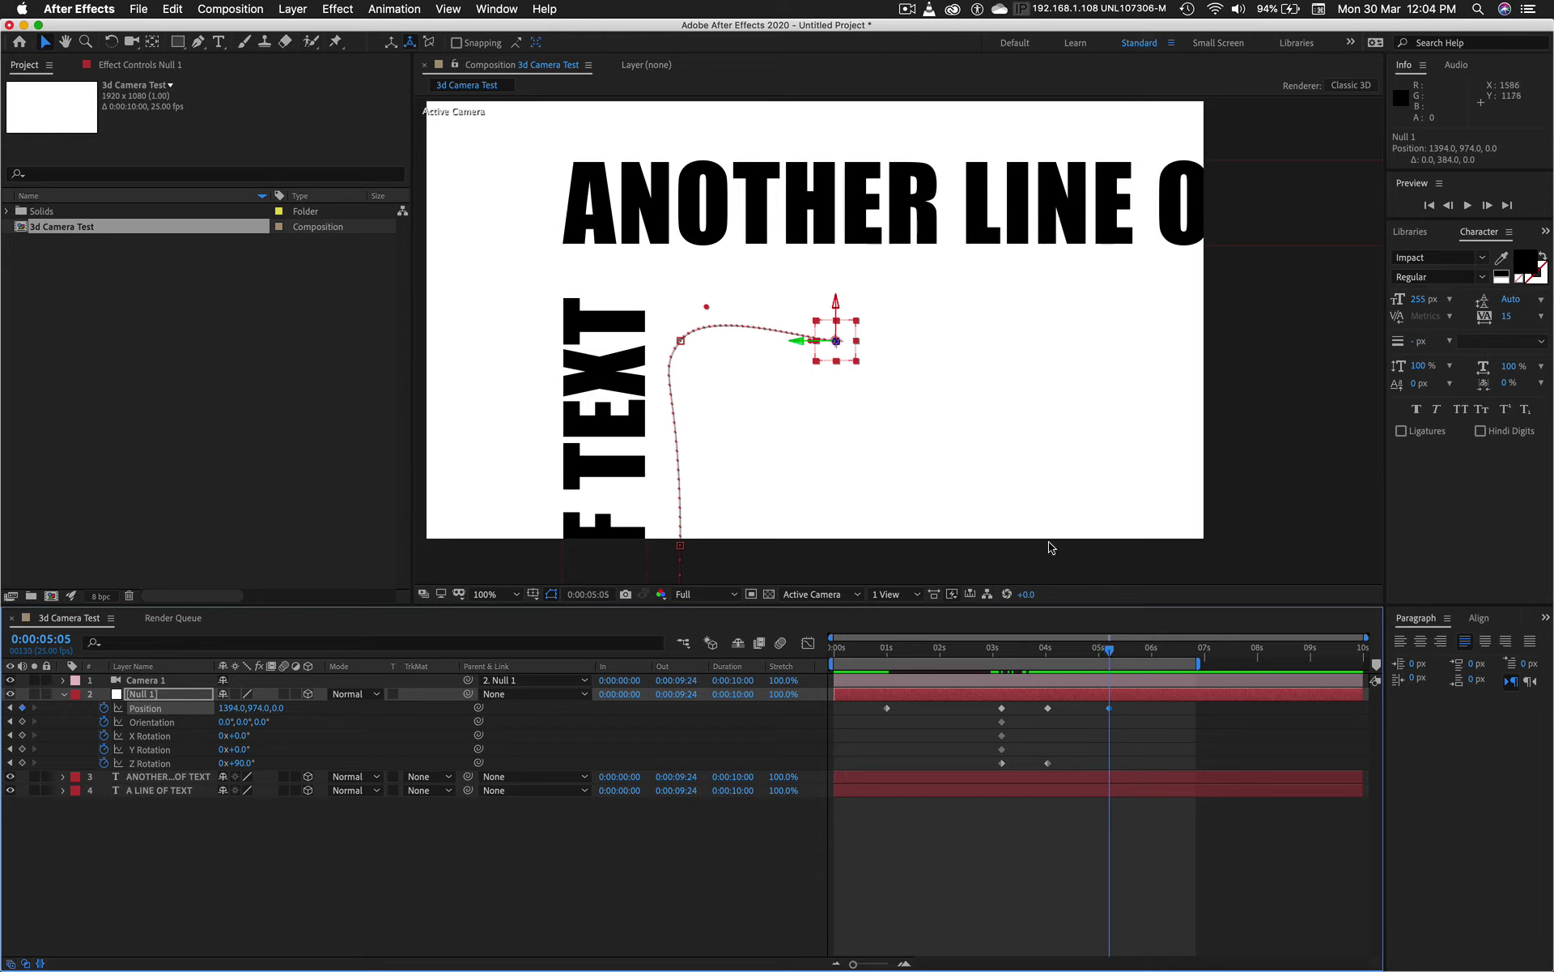
Step: Try to convert the null's 0:00:04:01 motion path point to a sharp corner with the Pen tool
left_click(199, 45)
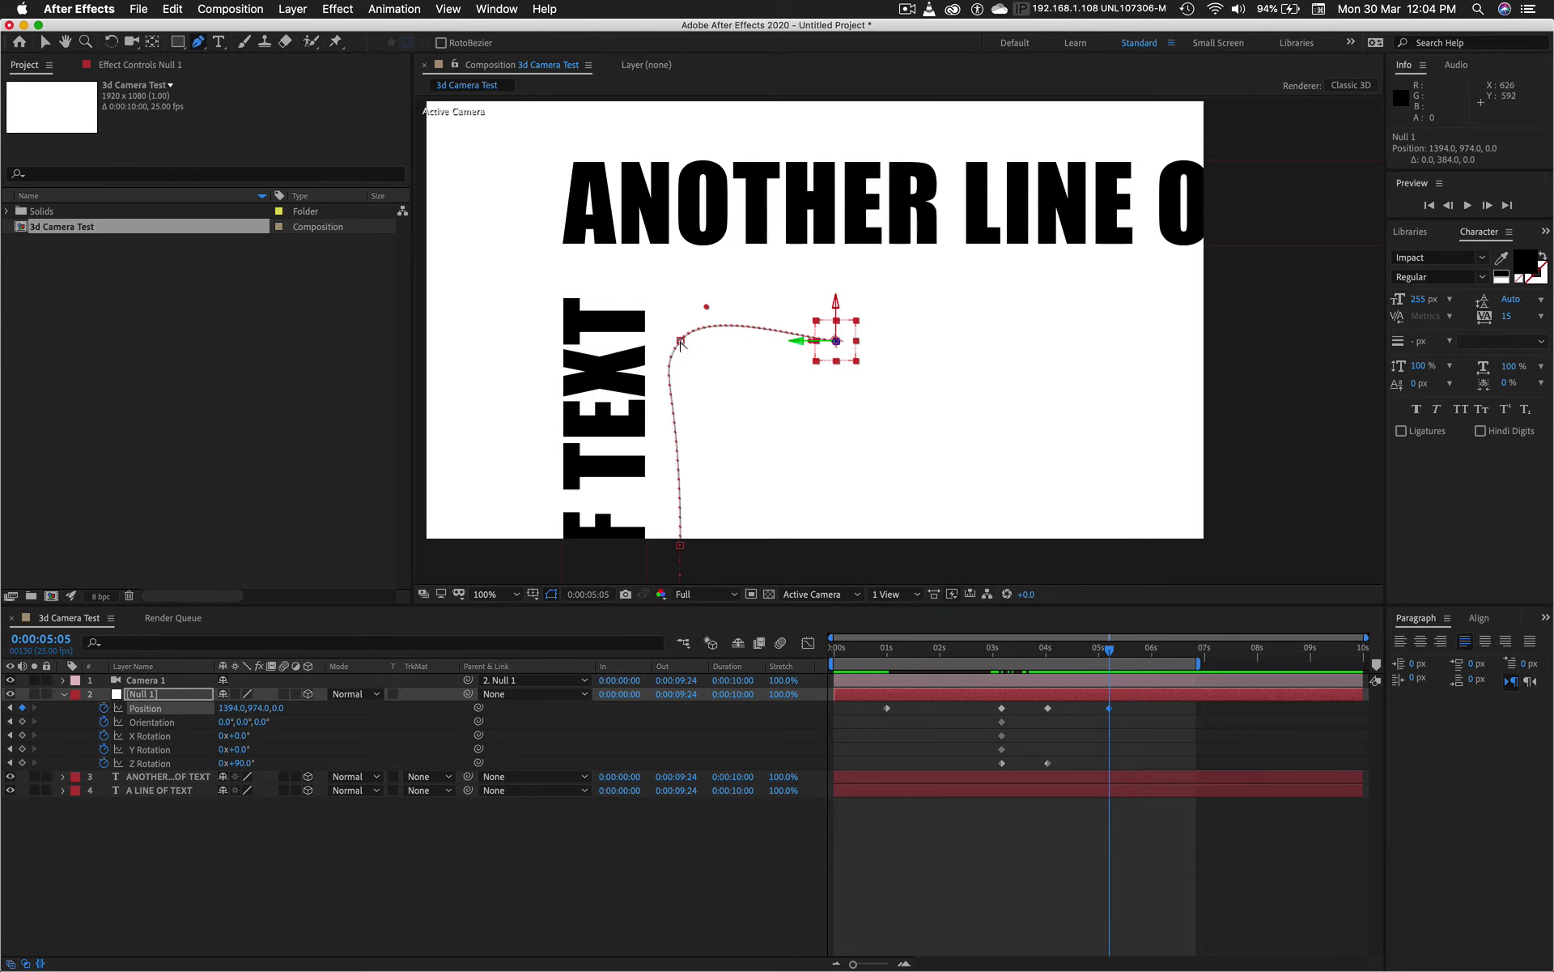
left_click(681, 341)
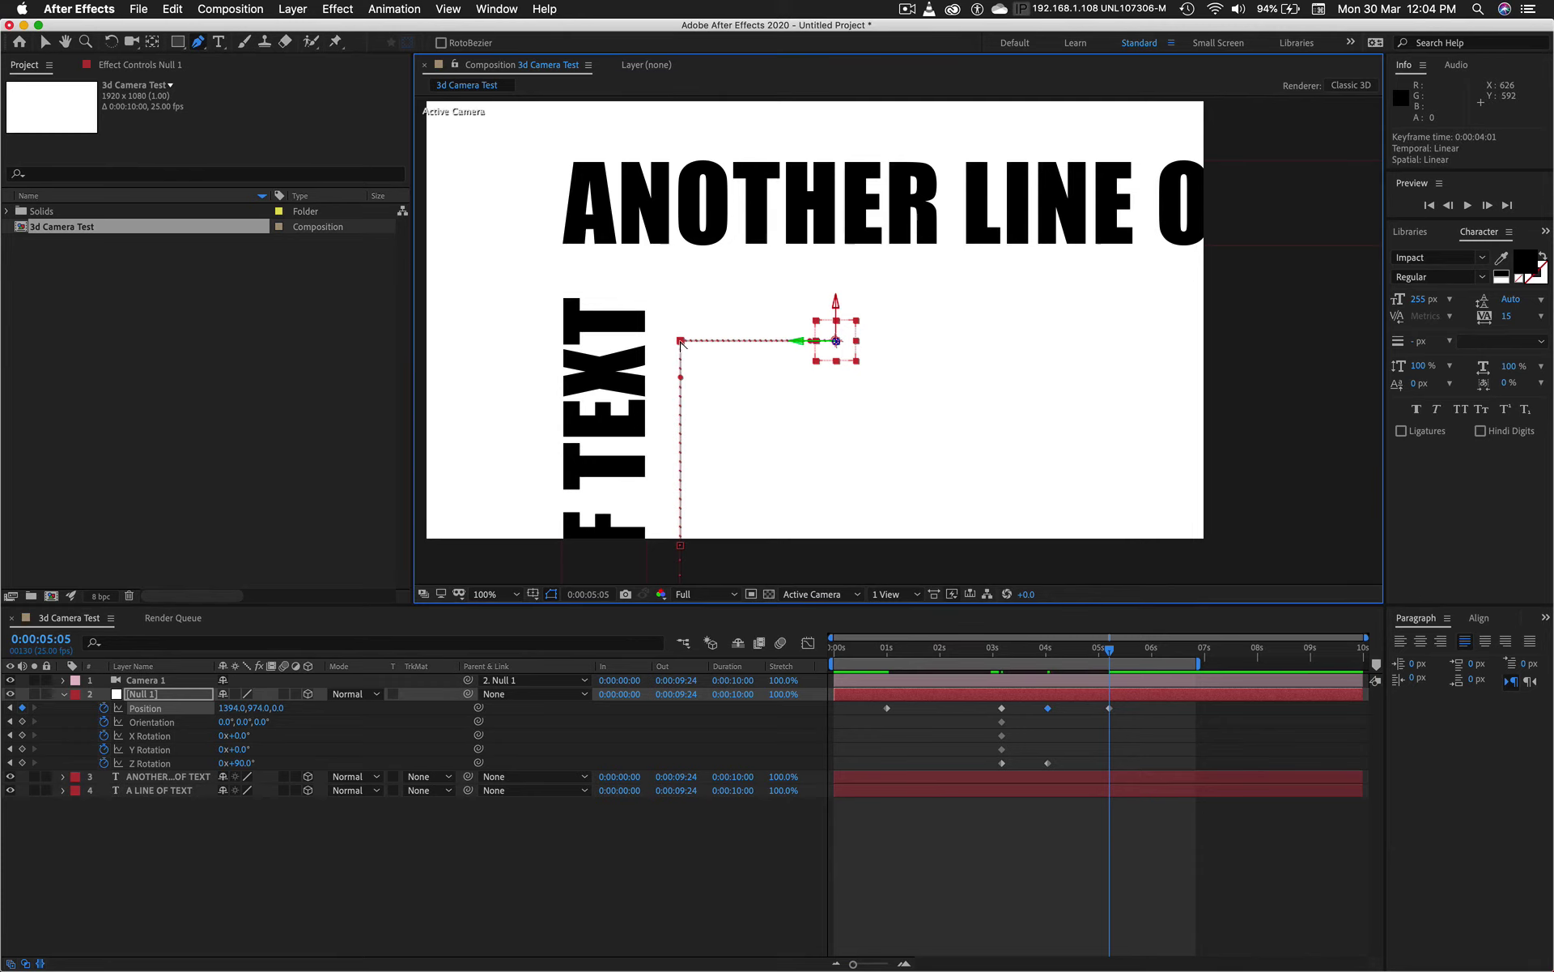
key("super+z")
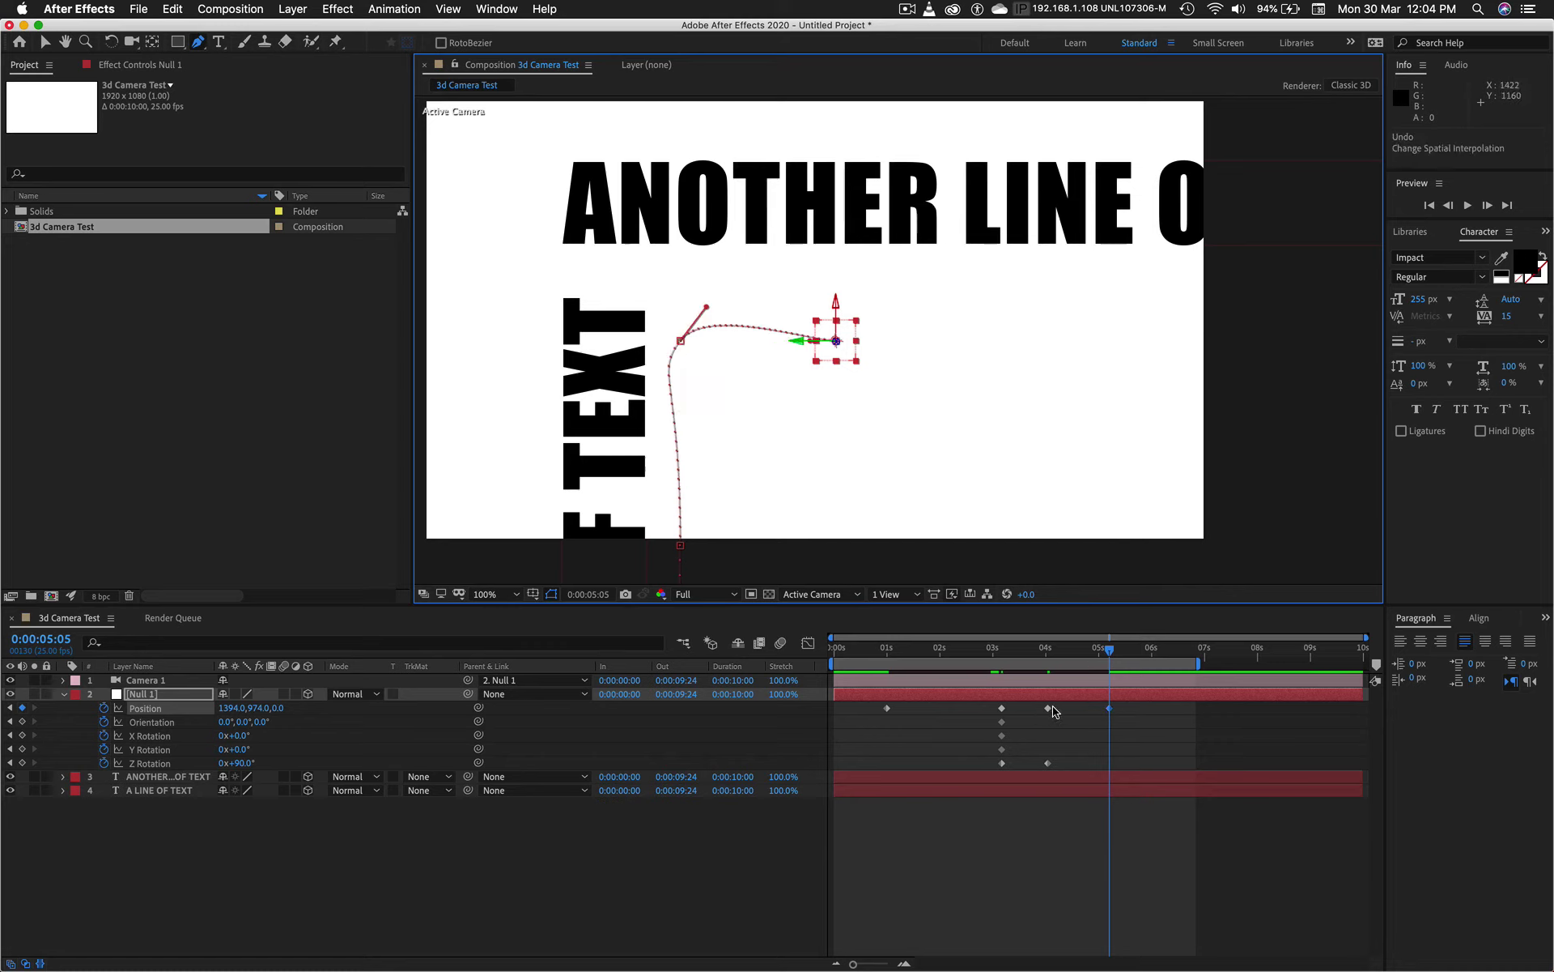
Step: Set the spatial interpolation of the null's Position keyframe at 0:00:04:01 to Linear
left_click_drag(1048, 652, 1099, 653)
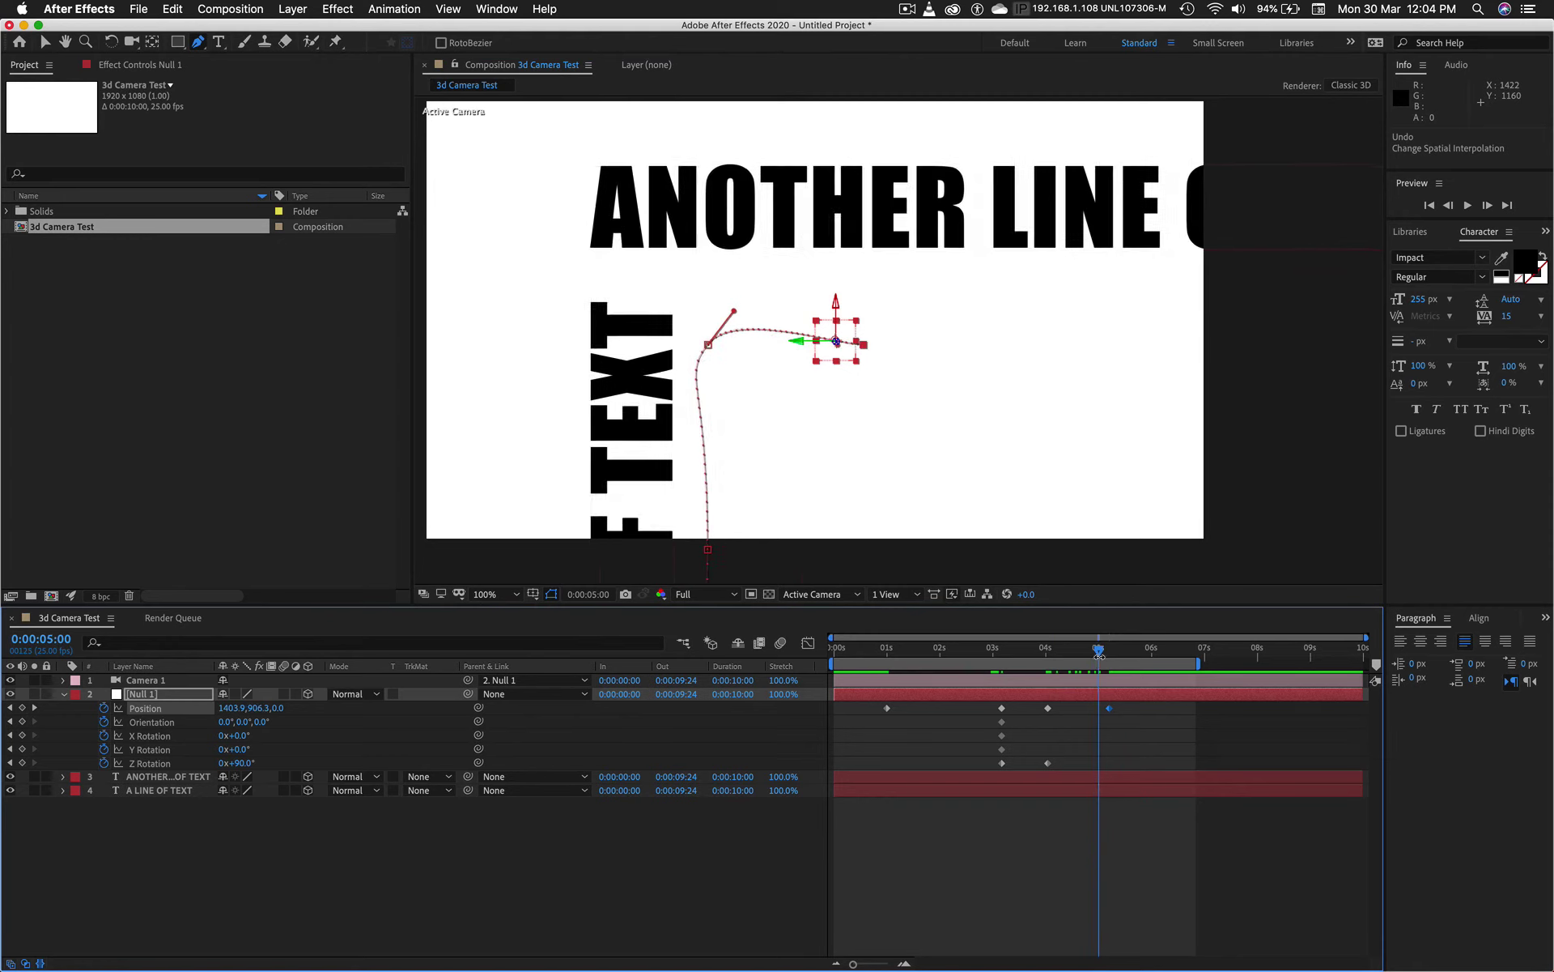
left_click(1049, 709)
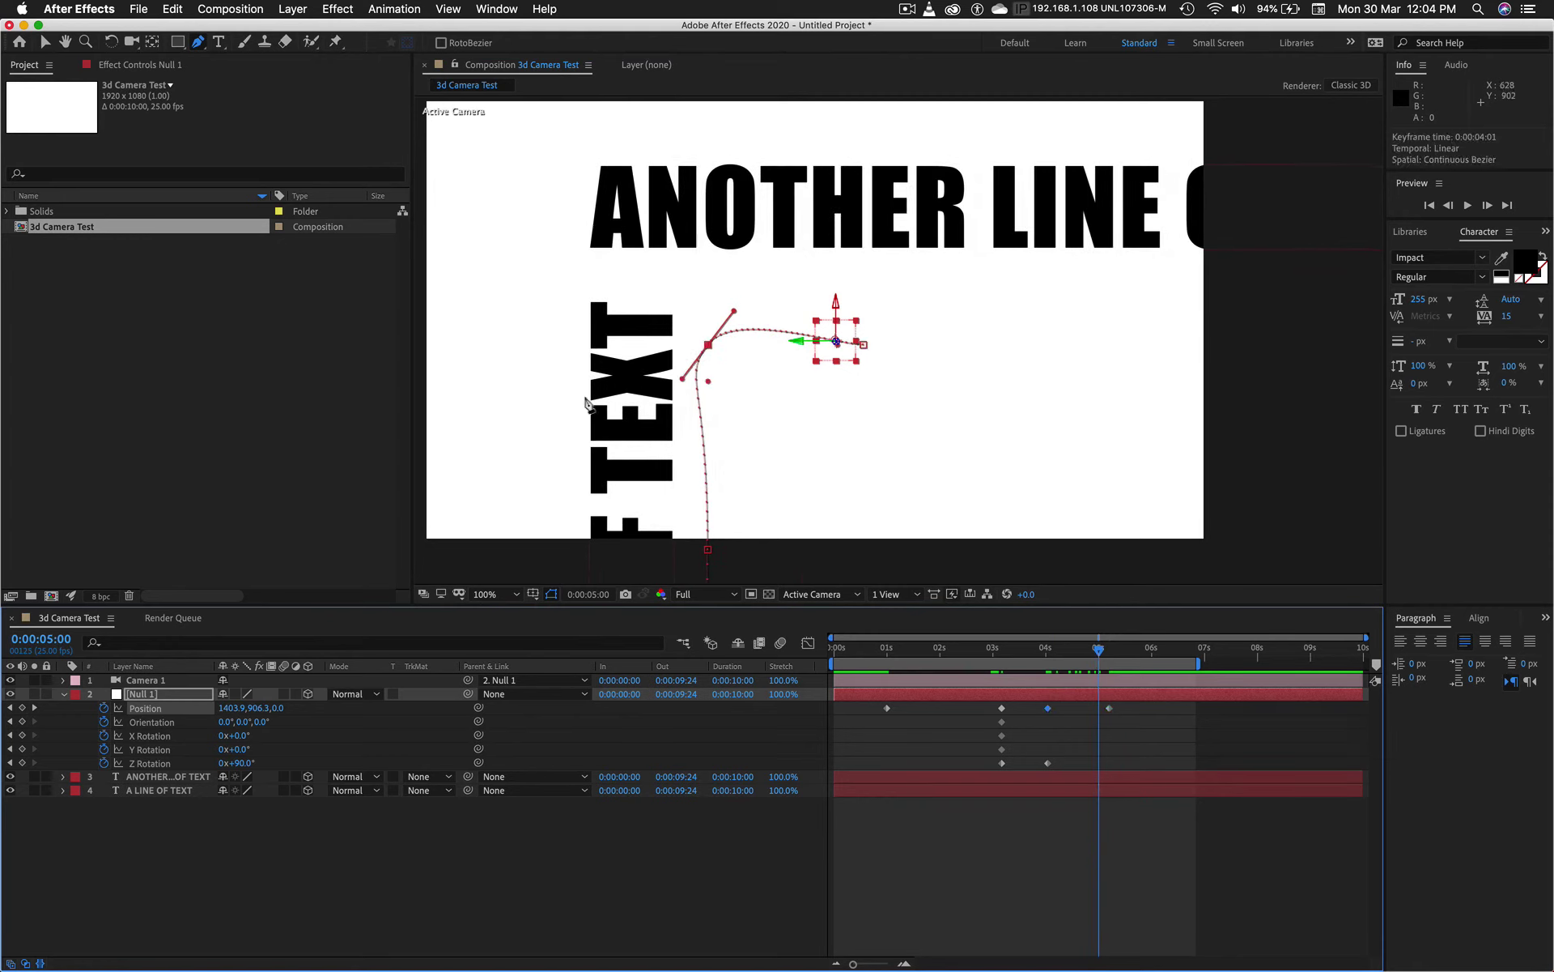
right_click(1048, 710)
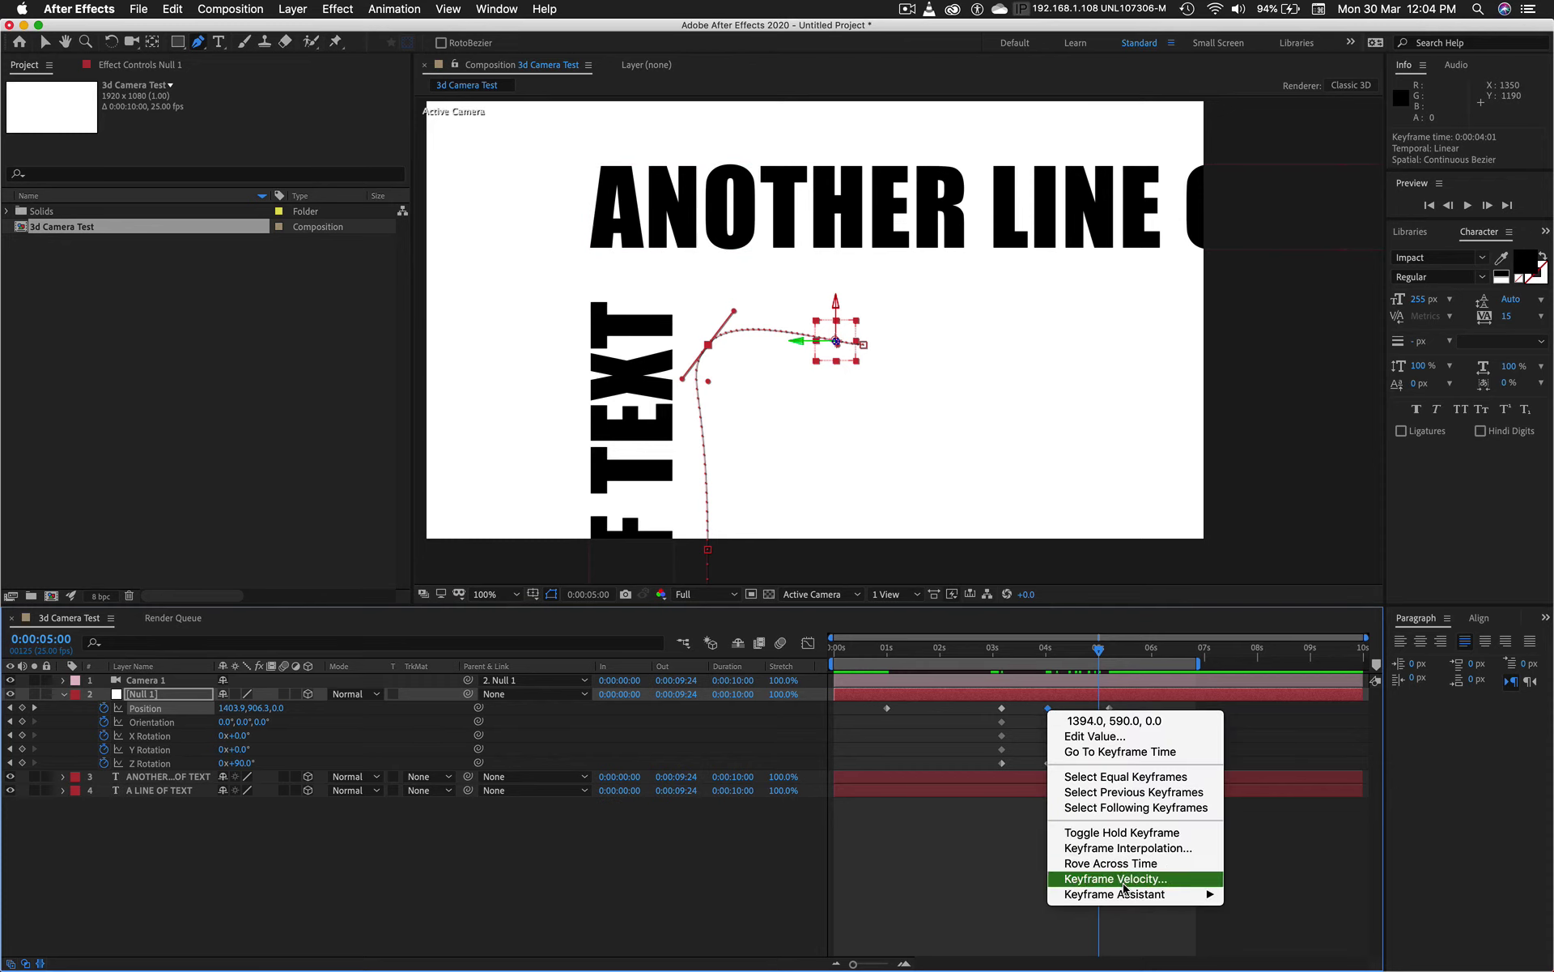
left_click(1152, 850)
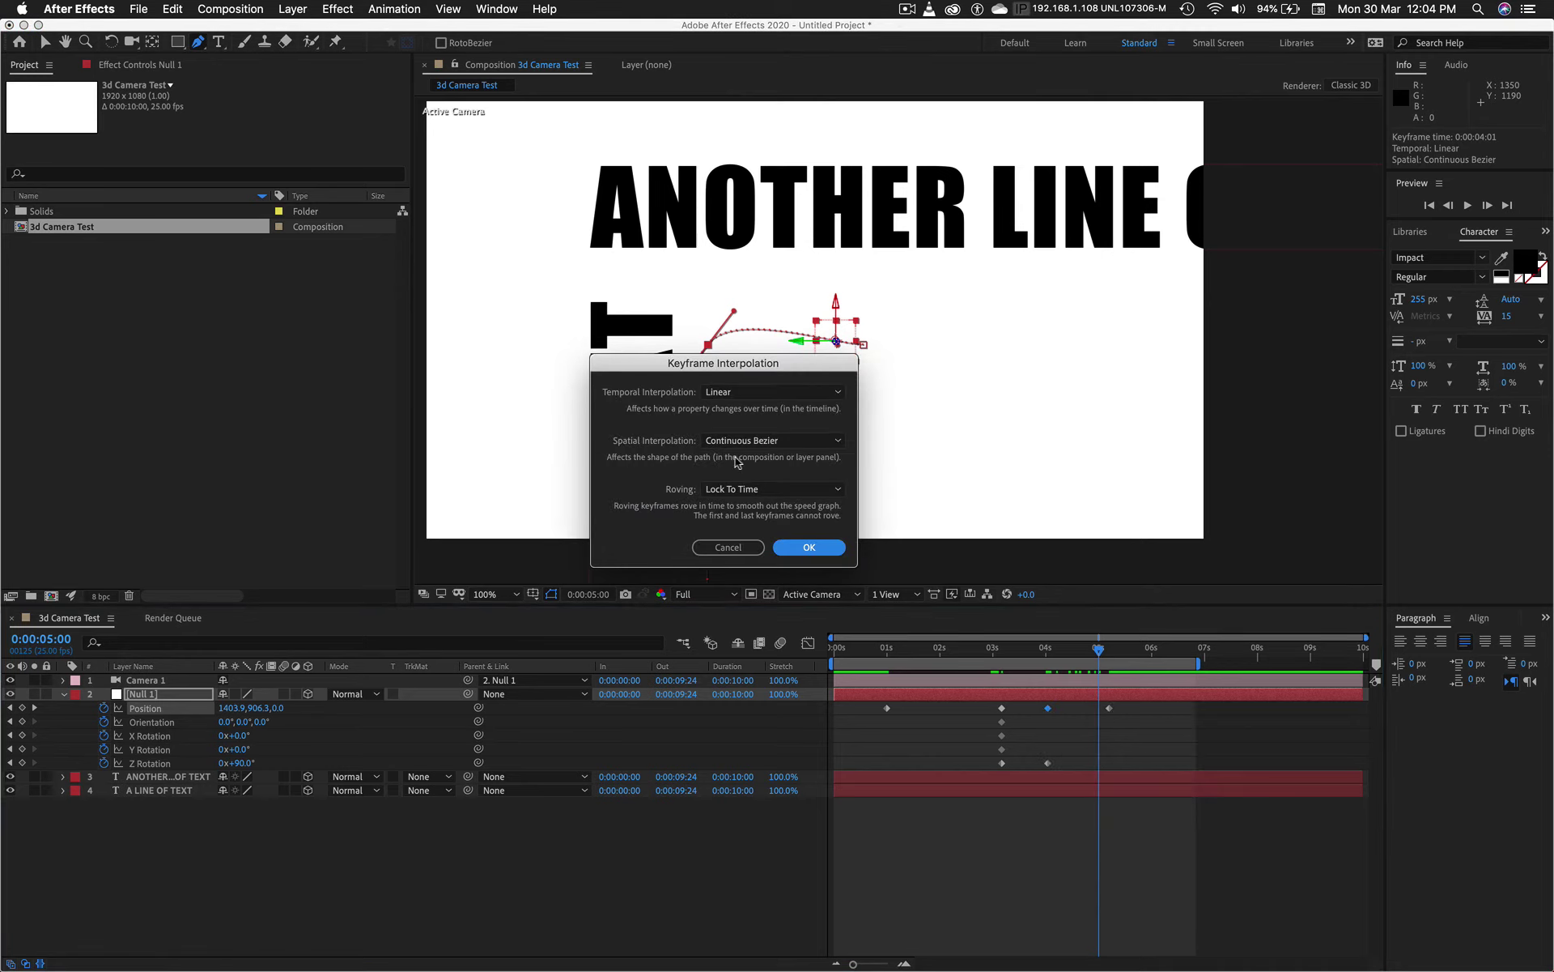
left_click(814, 446)
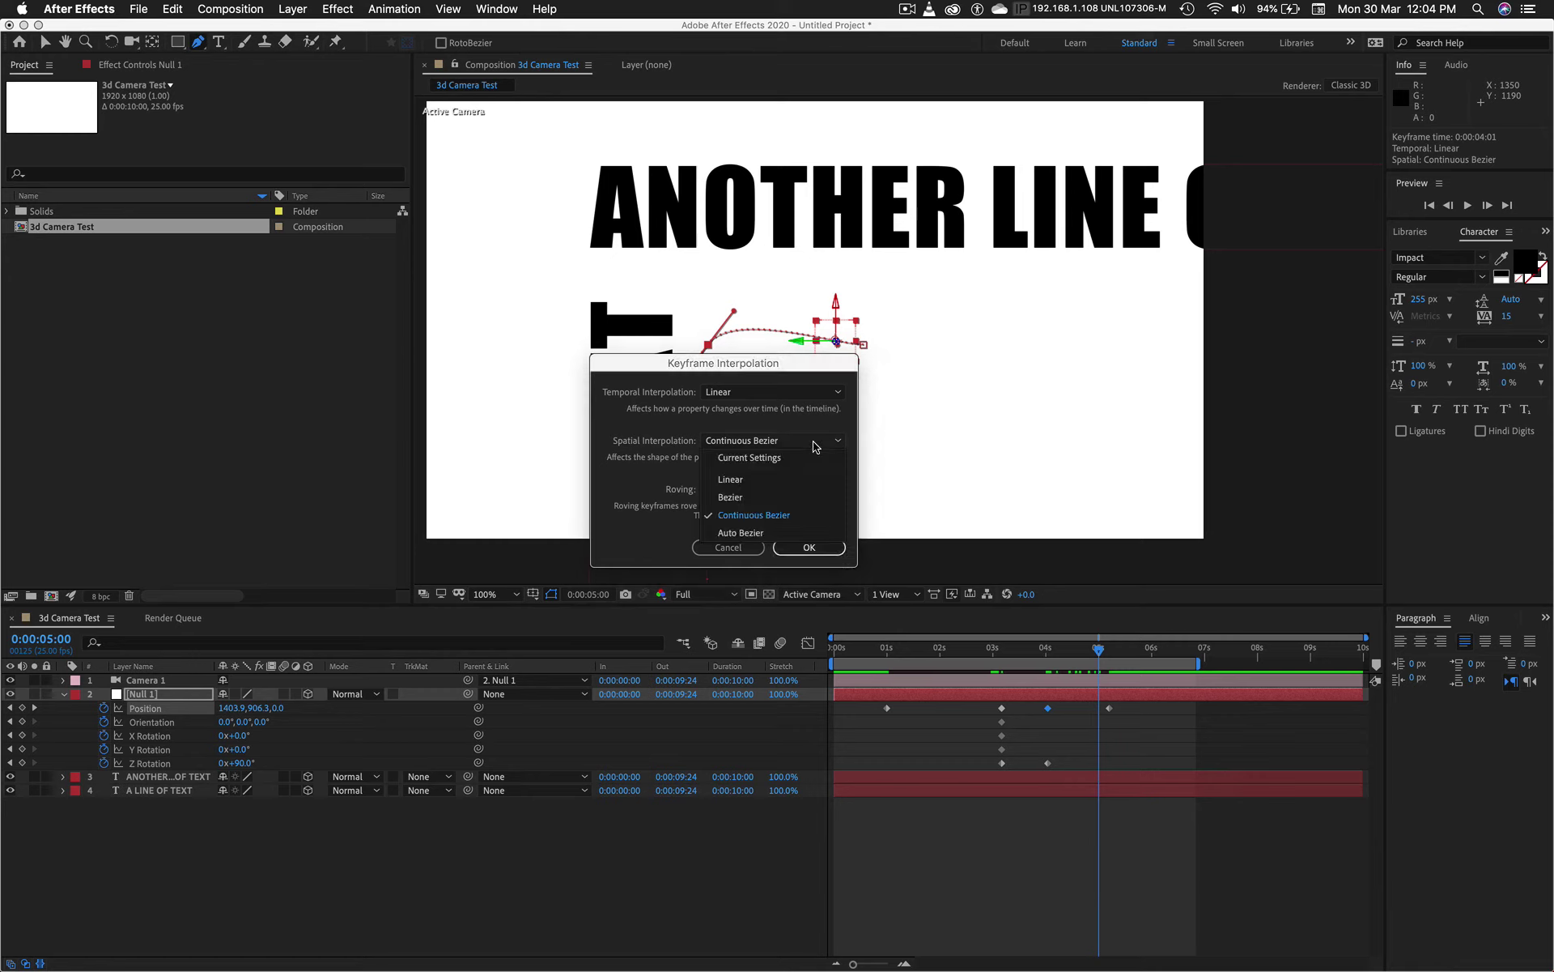
left_click(773, 480)
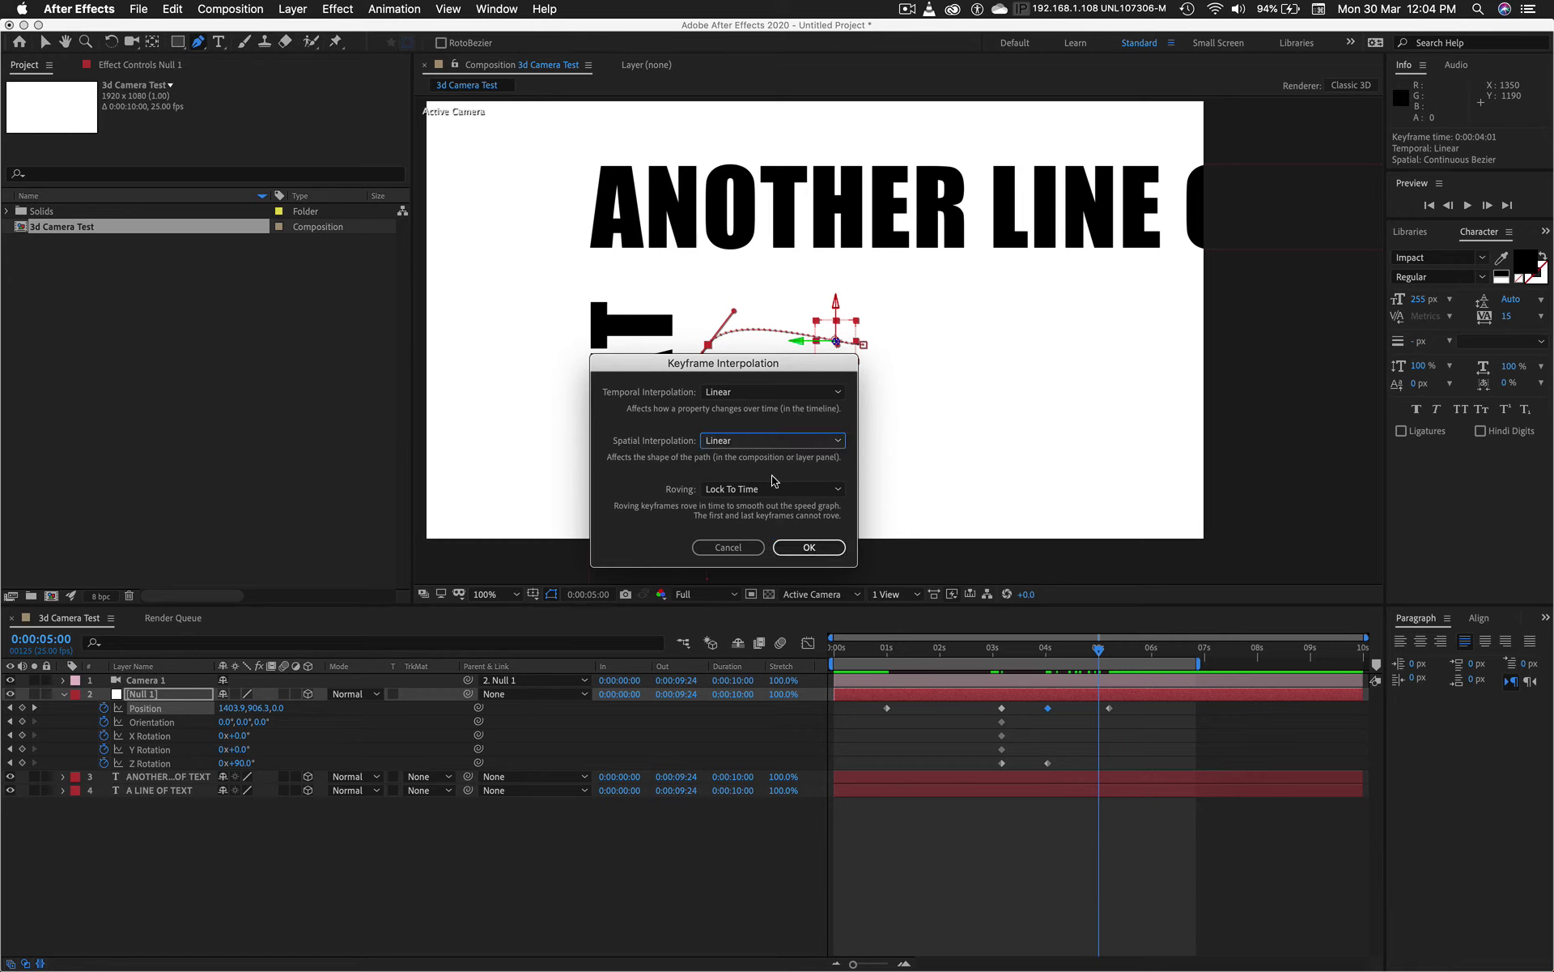
left_click(812, 548)
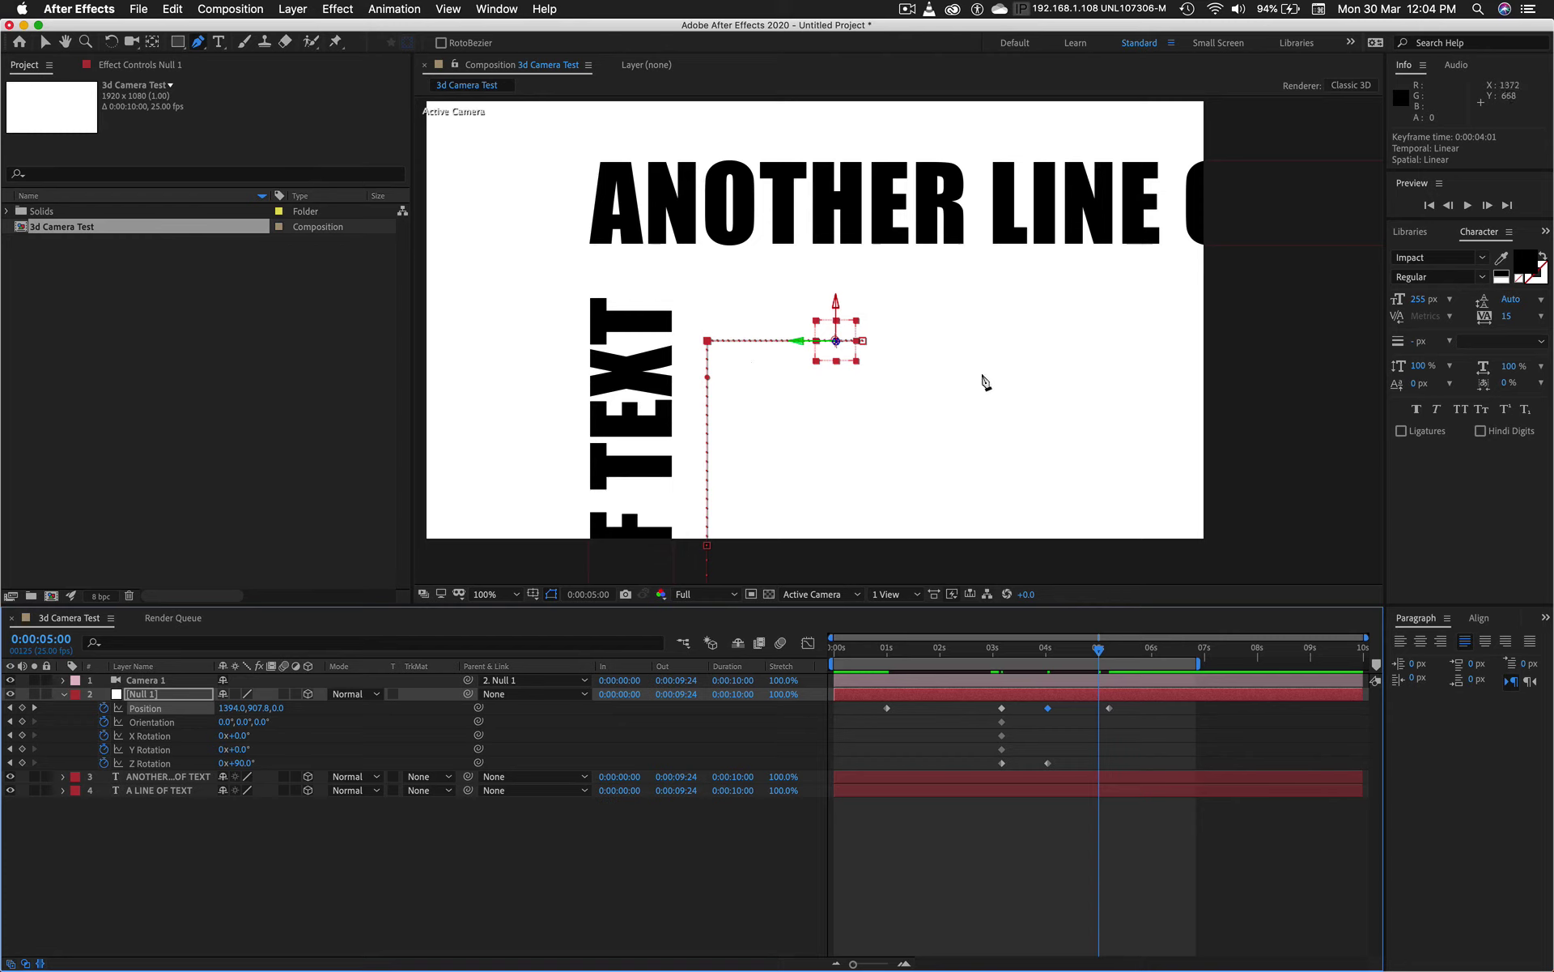
Step: Set the null's Y position in the 0:00:05:05 keyframe to about 3586, and move that keyframe to 0:00:05:24
mouse_move(1100, 650)
left_mouse_down()
mouse_move(1129, 651)
mouse_move(1106, 650)
left_mouse_up()
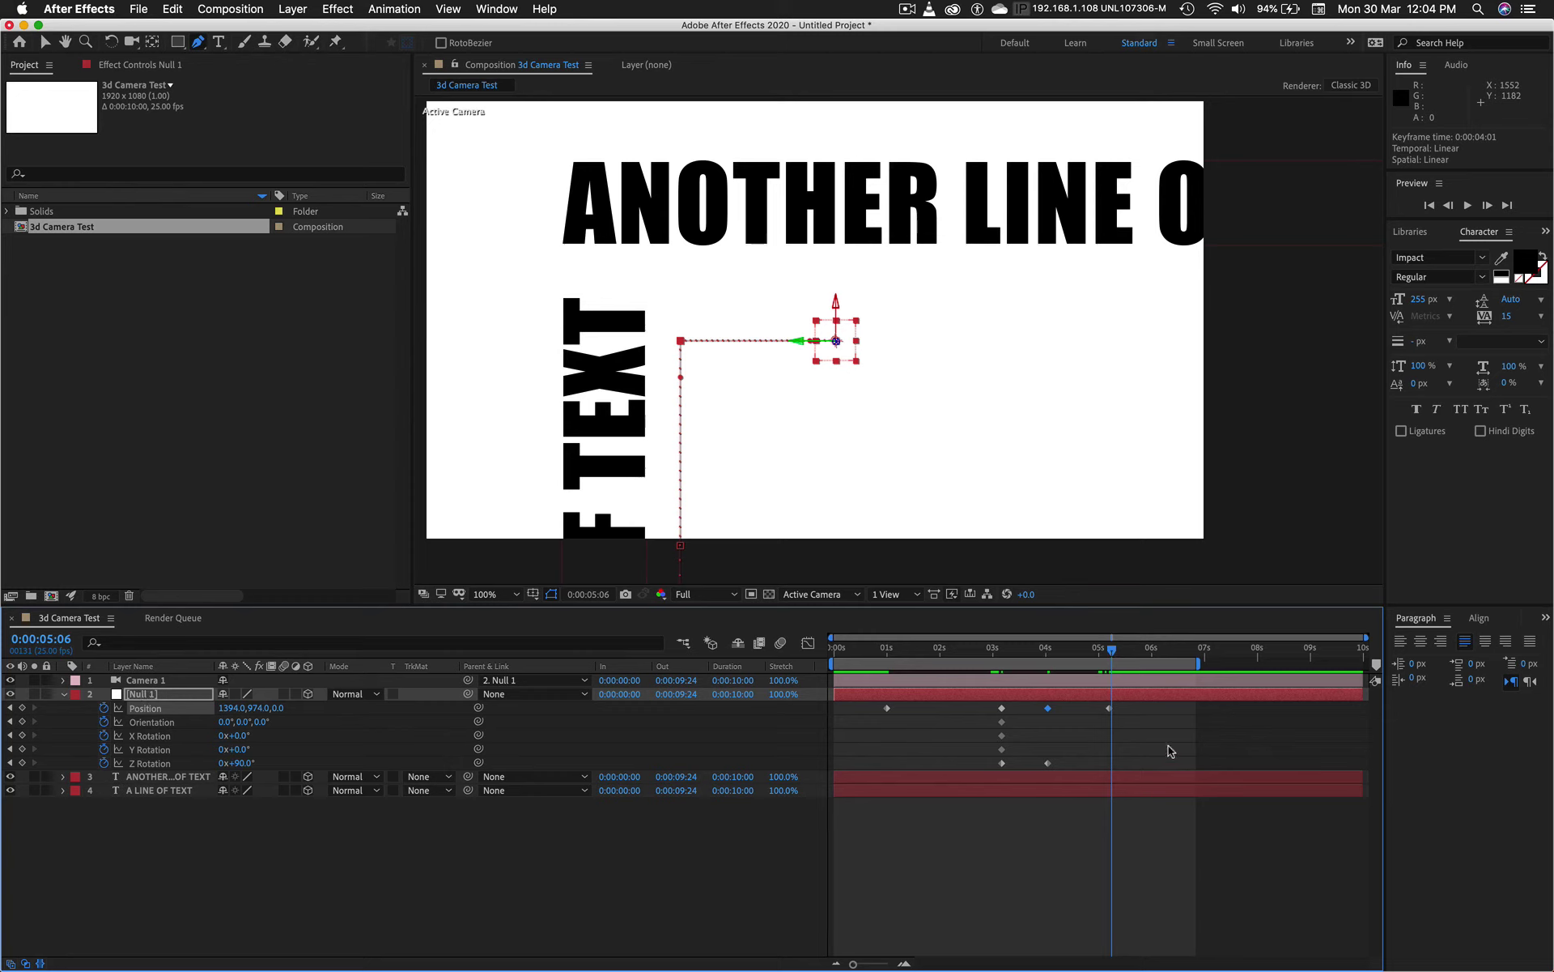
left_click(10, 709)
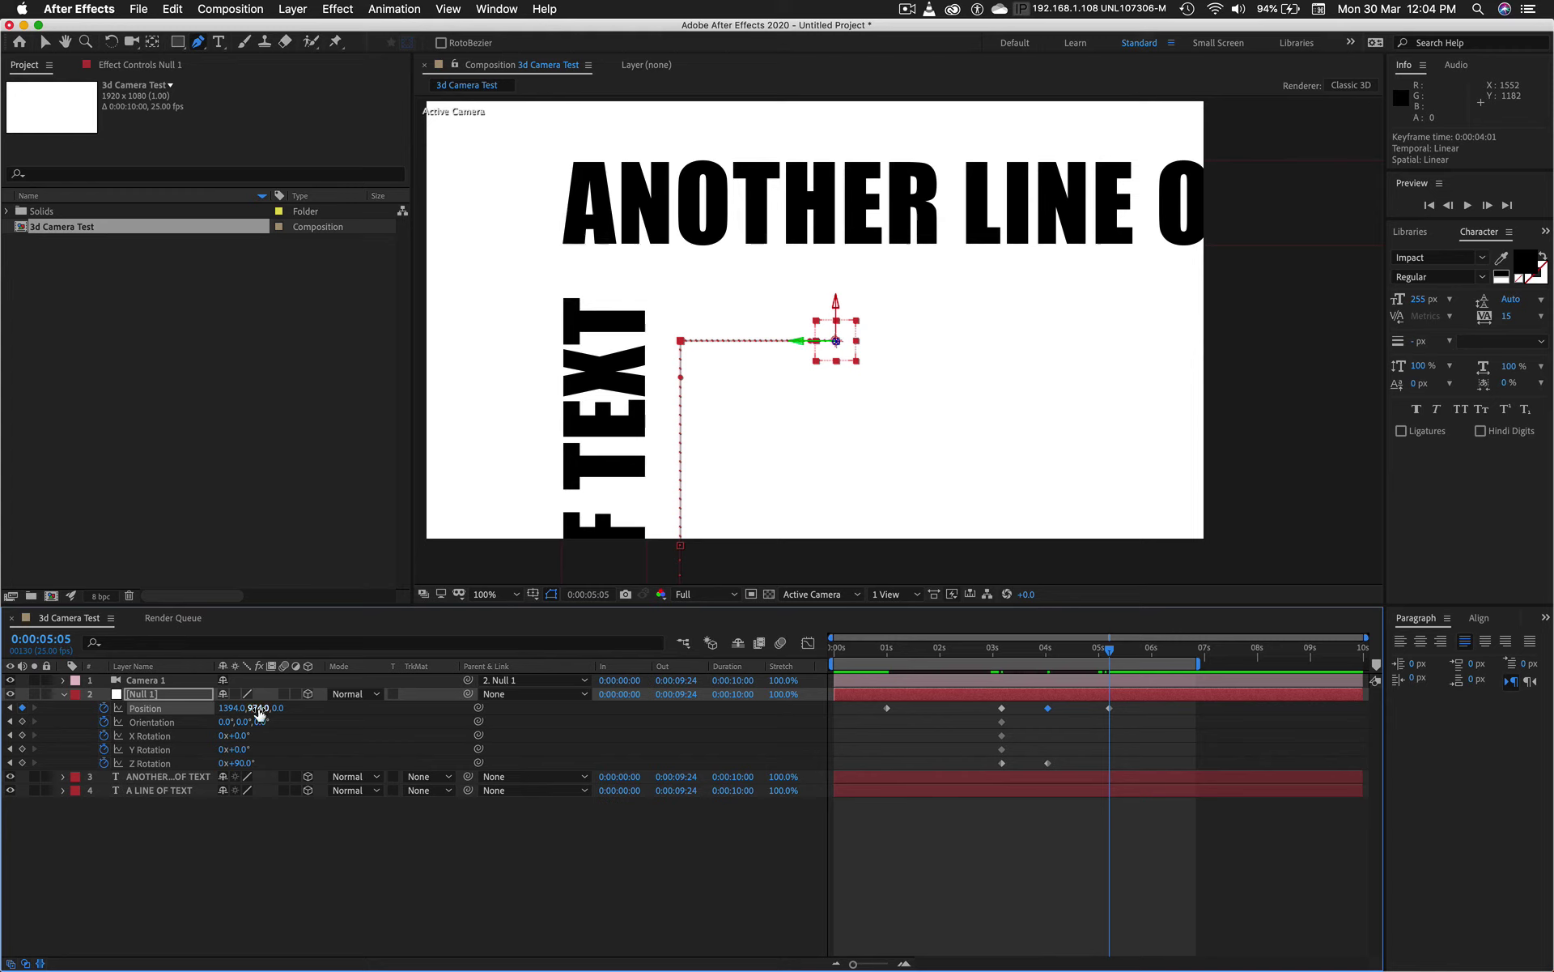
left_click_drag(258, 708, 1541, 570)
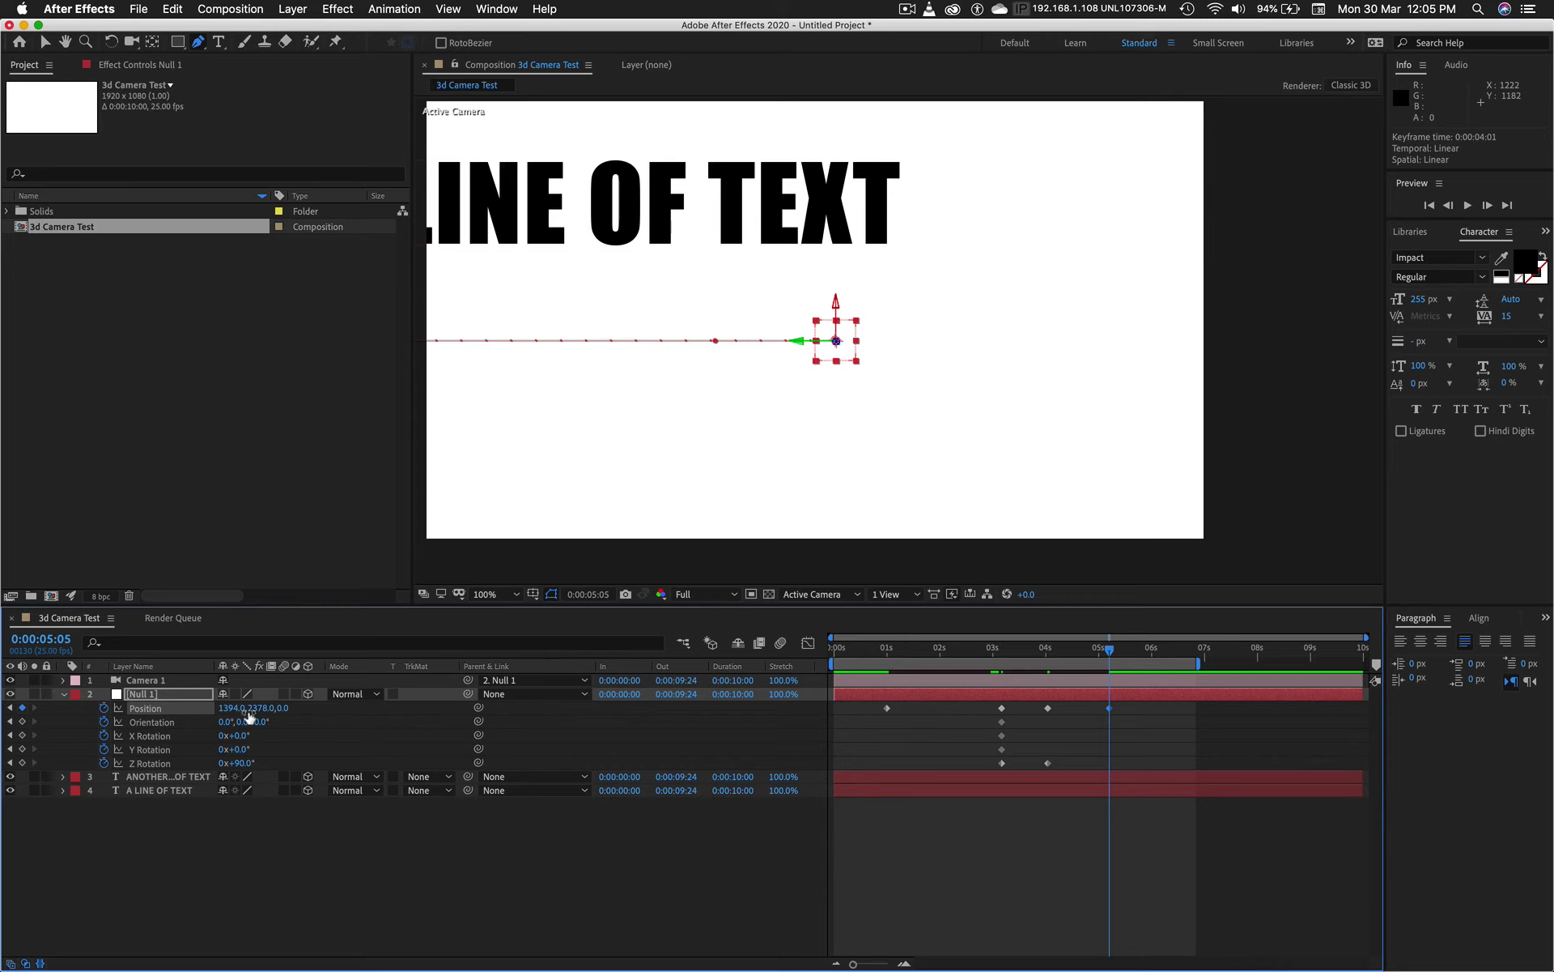
left_click_drag(253, 708, 381, 709)
left_click_drag(1044, 654, 1150, 709)
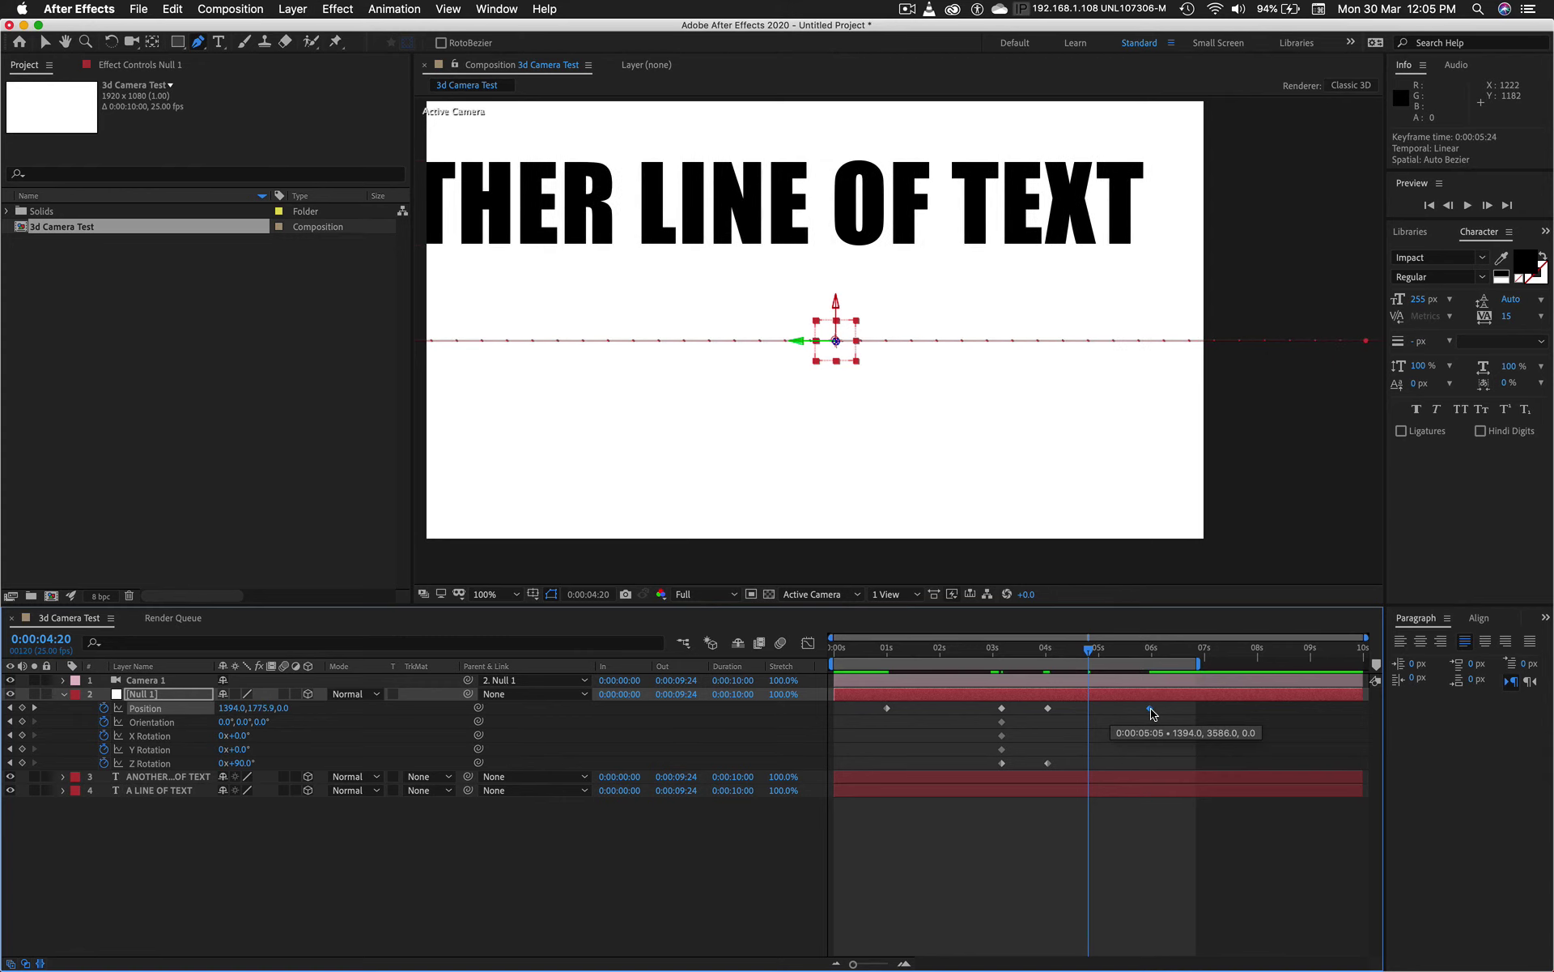
Step: Preview the animation and move the null's Position and Z Rotation keyframes at 0:00:04:01 to 0:00:03:16
key("space")
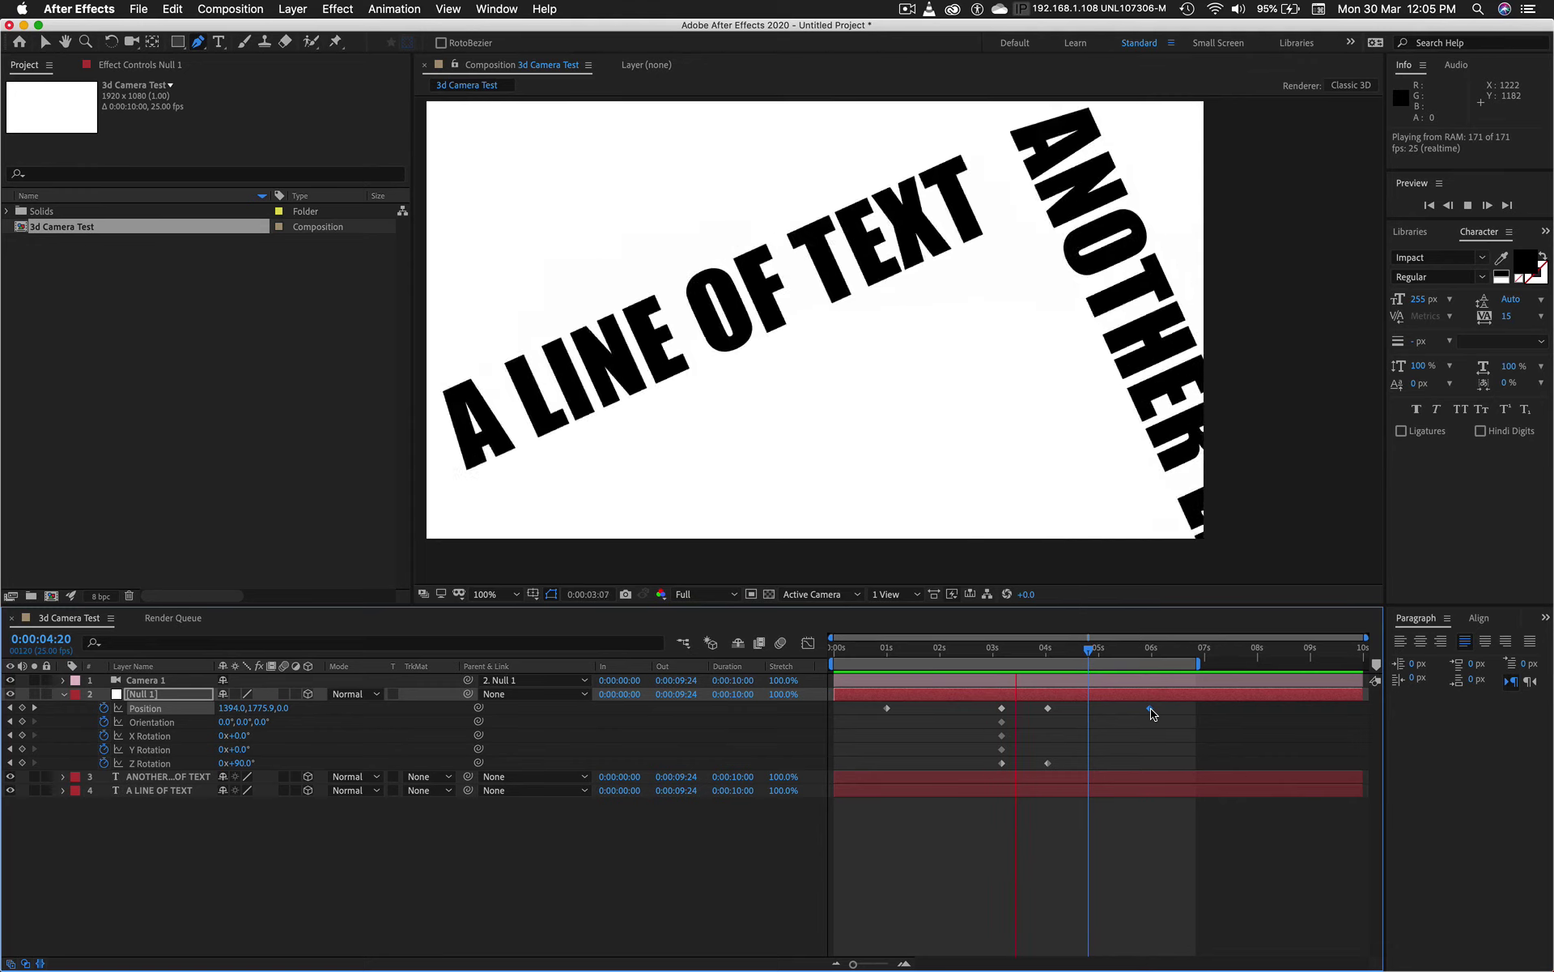
key("space")
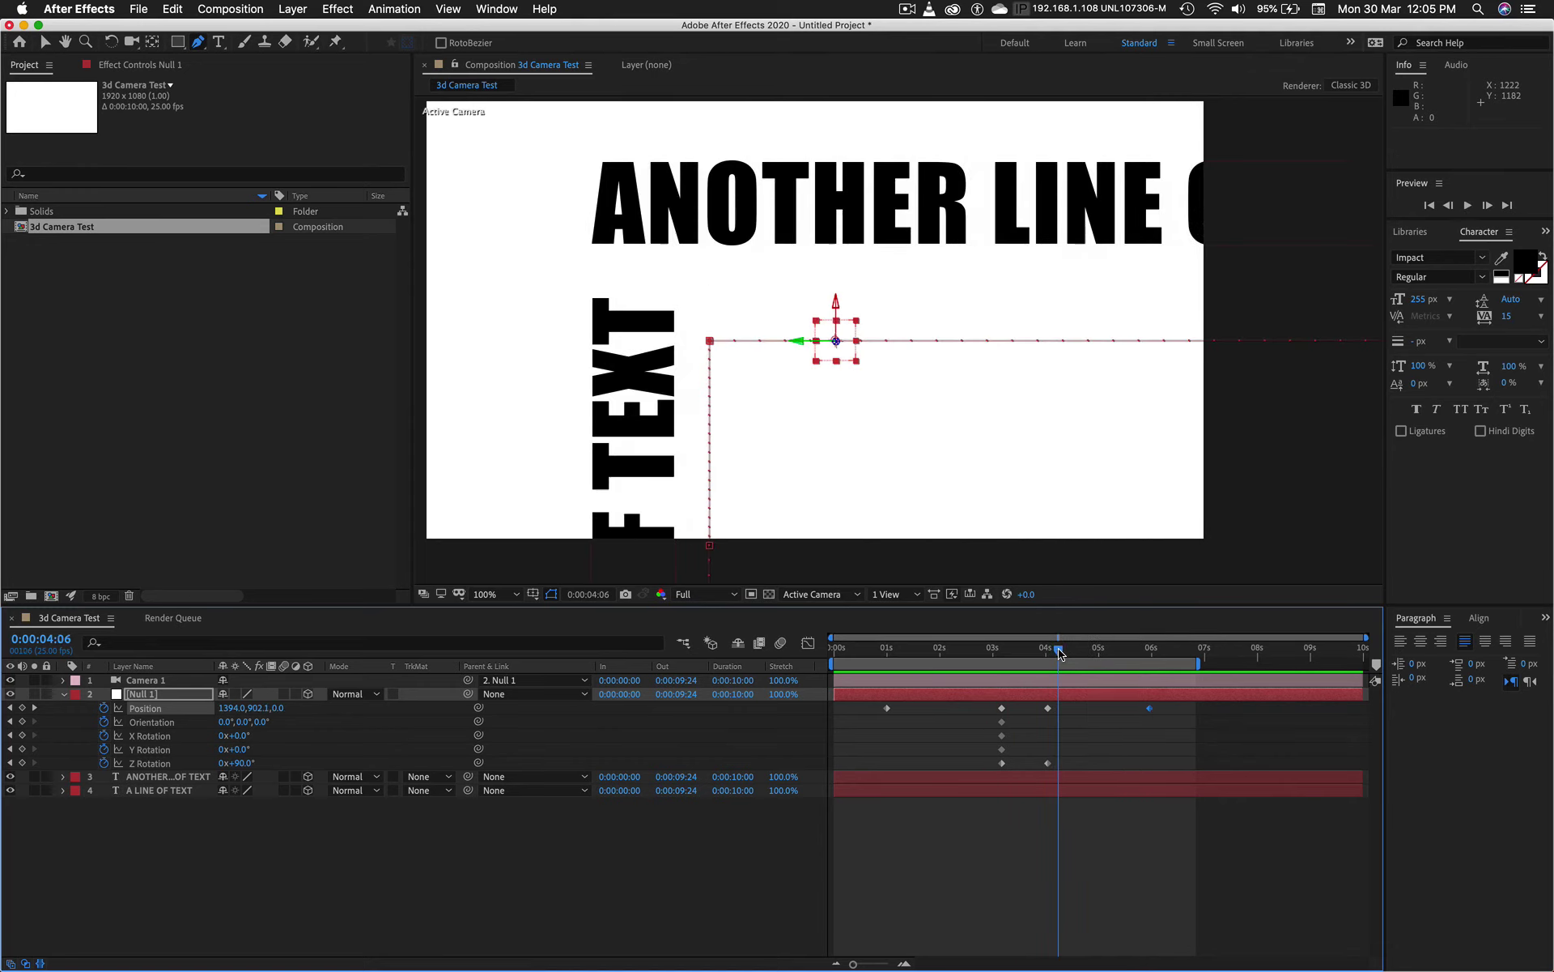
left_click_drag(1057, 653, 1030, 770)
mouse_move(1059, 653)
left_mouse_down()
mouse_move(993, 665)
mouse_move(1095, 665)
mouse_move(1029, 661)
left_mouse_up()
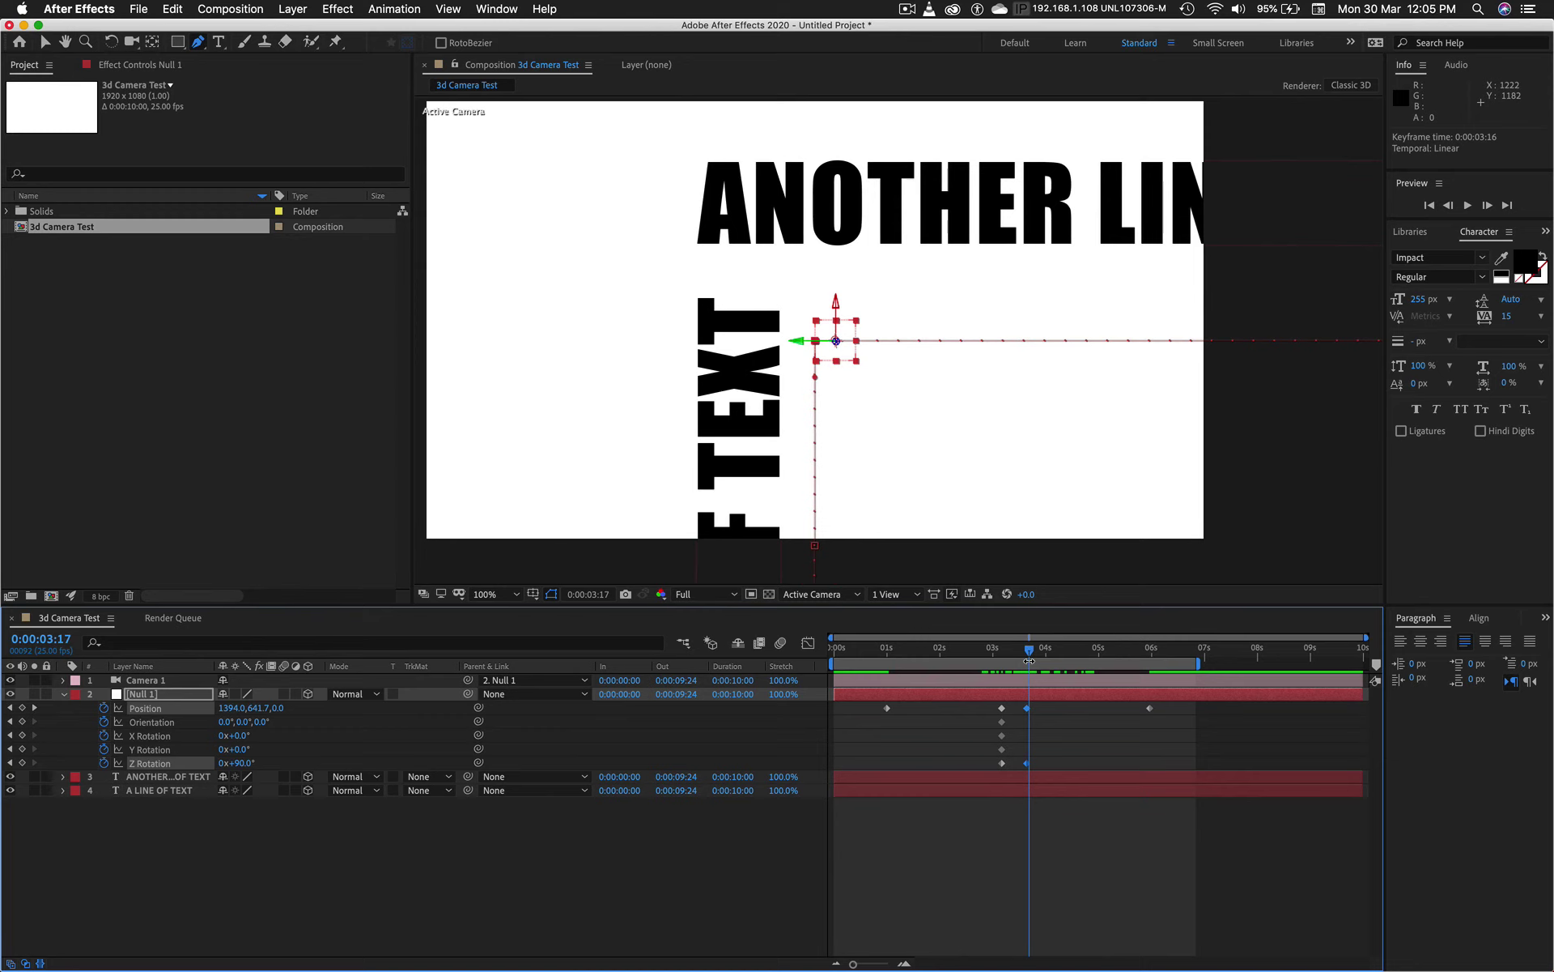
Step: Copy the null's Position keyframe at 0:00:03:16 and paste it at 0:00:04:07 to hold the position
left_click(1063, 721)
left_click(1027, 708)
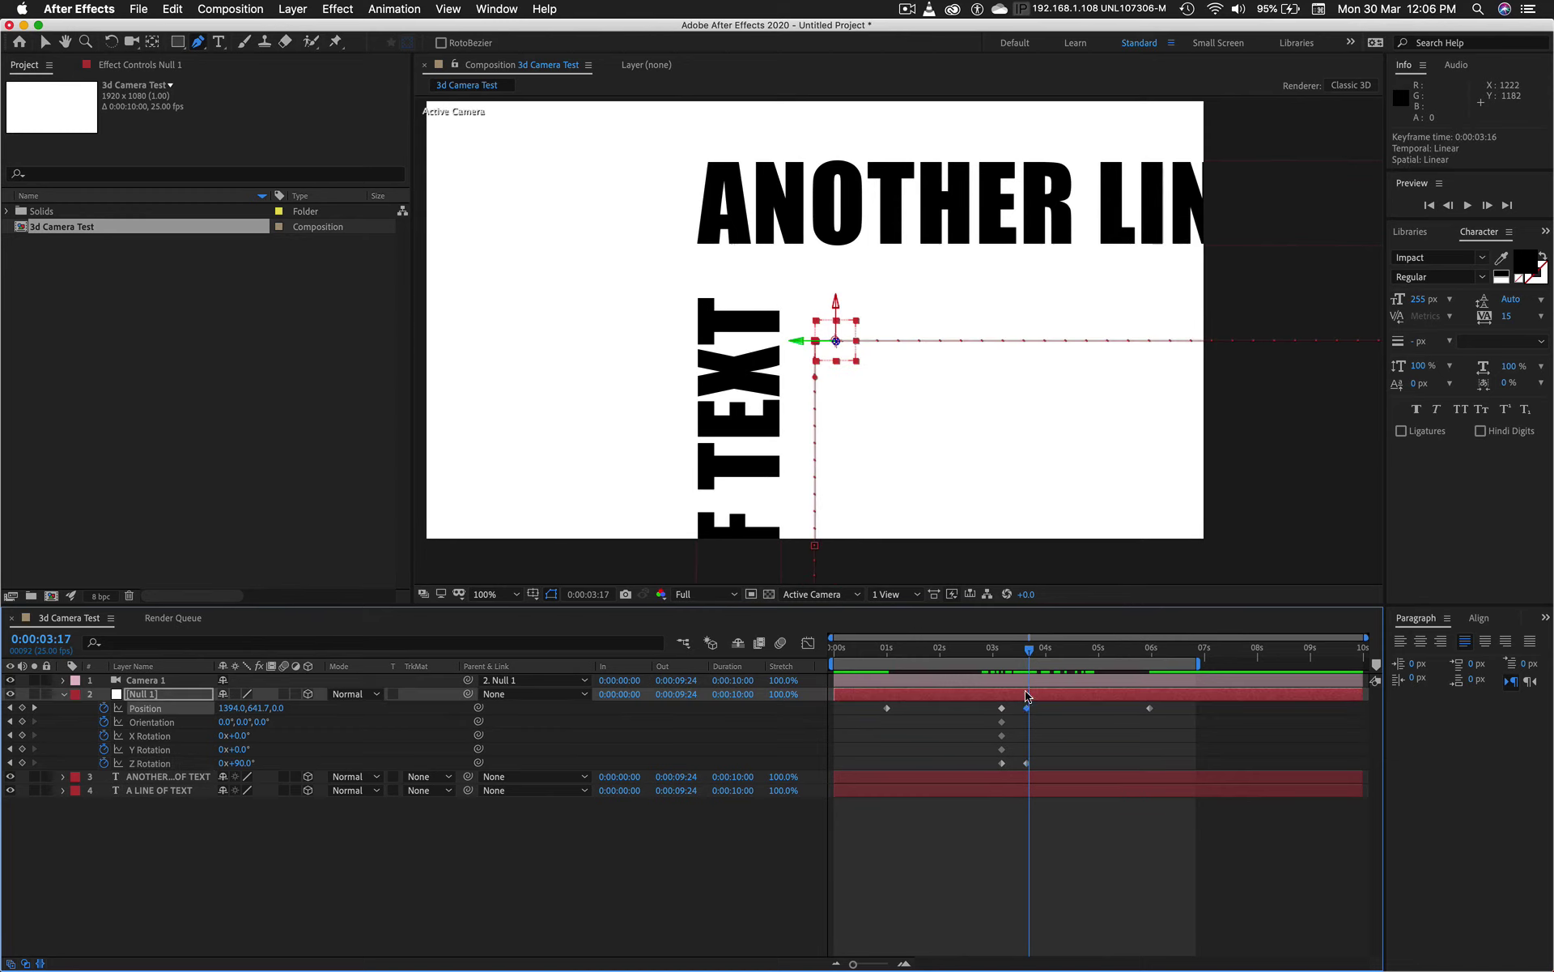
left_click(1028, 653)
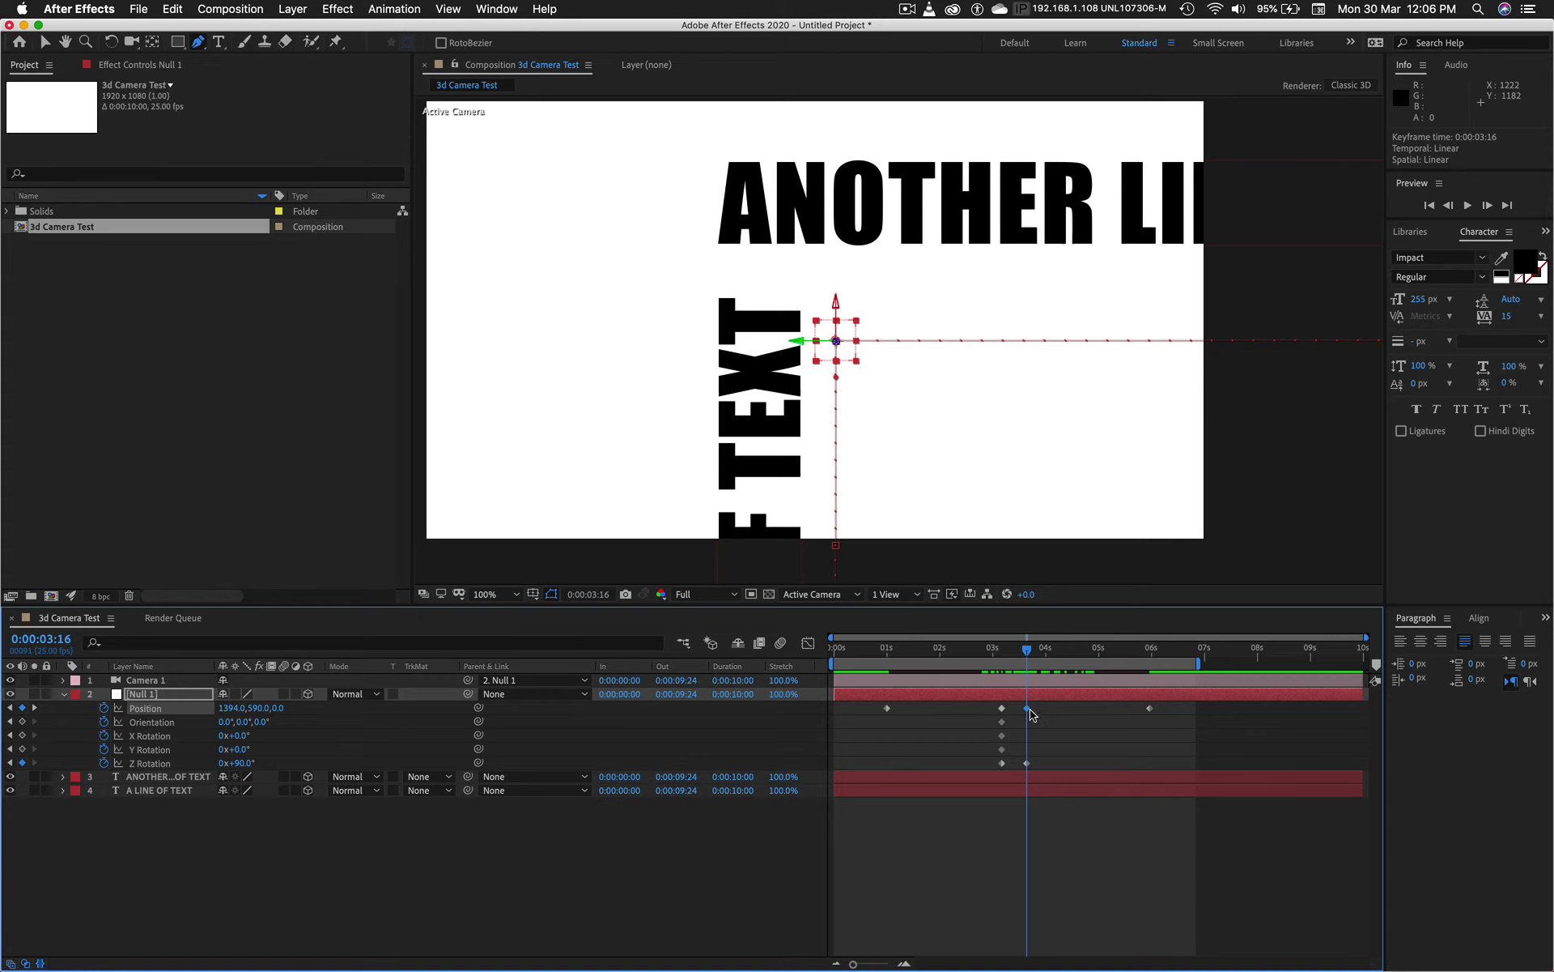
mouse_move(1029, 710)
left_click(169, 9)
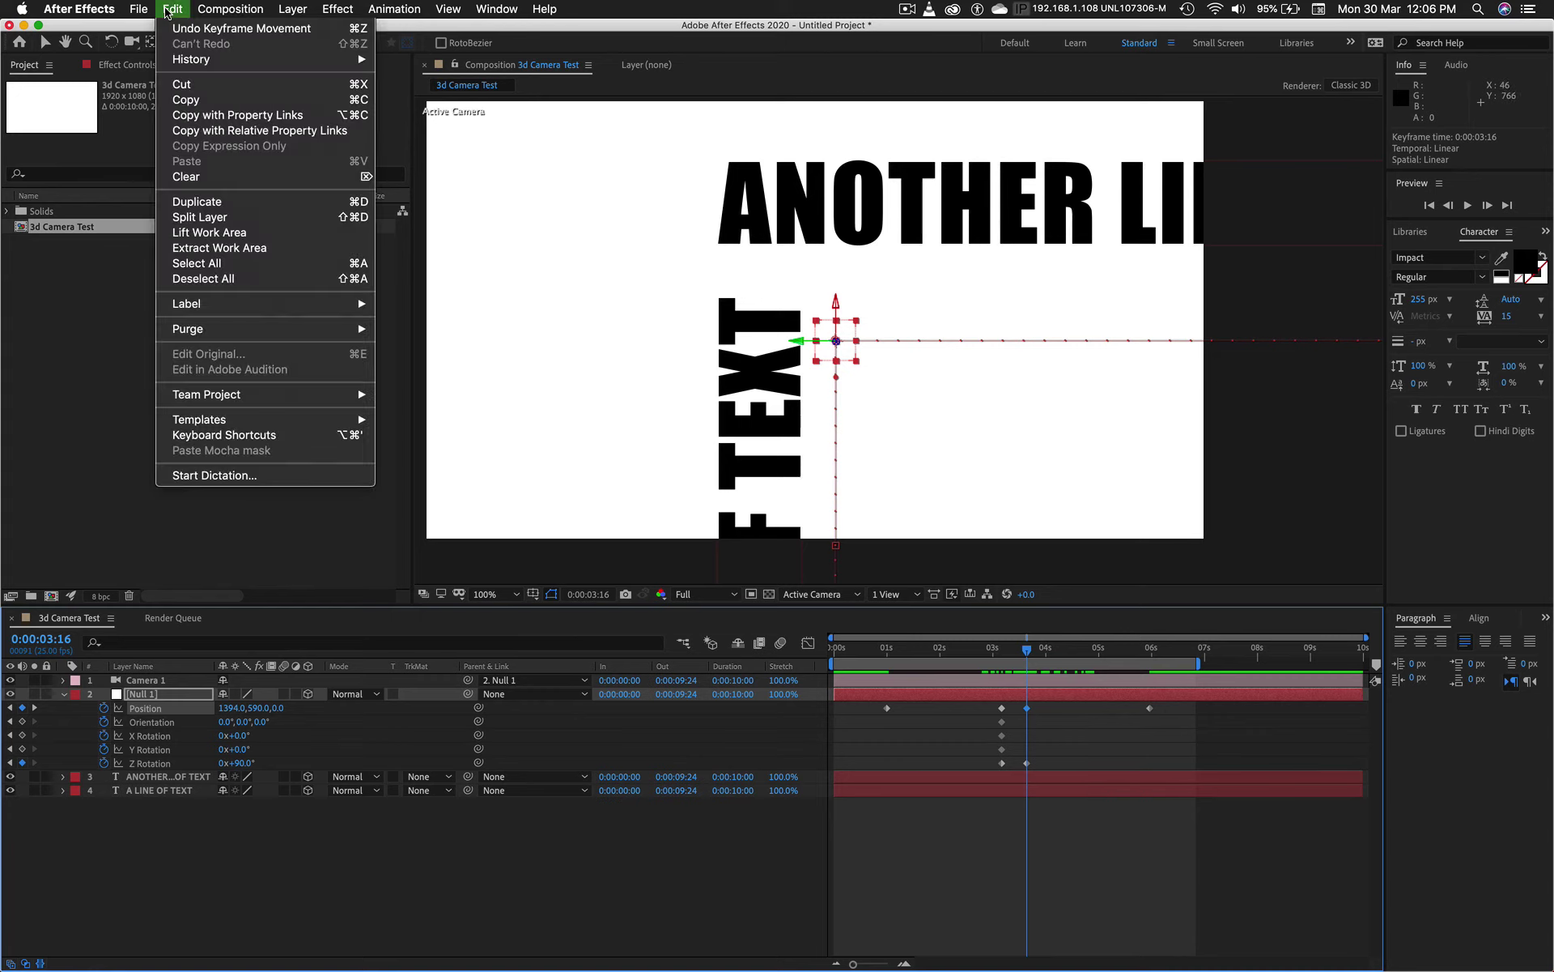
left_click(215, 103)
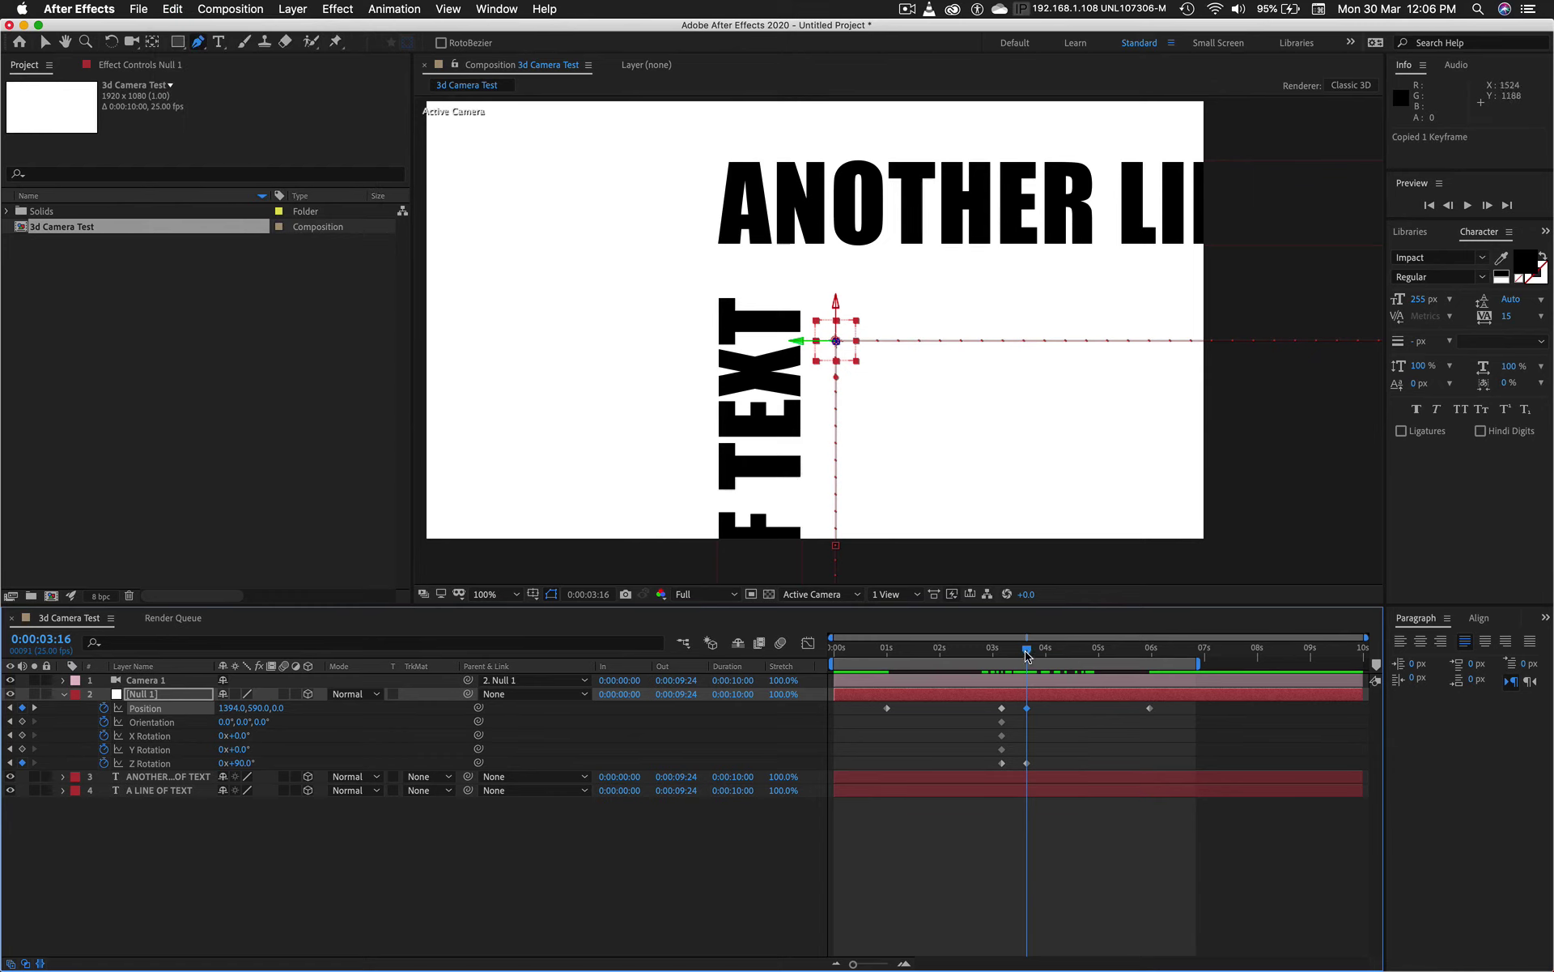
left_click_drag(1026, 657, 1061, 657)
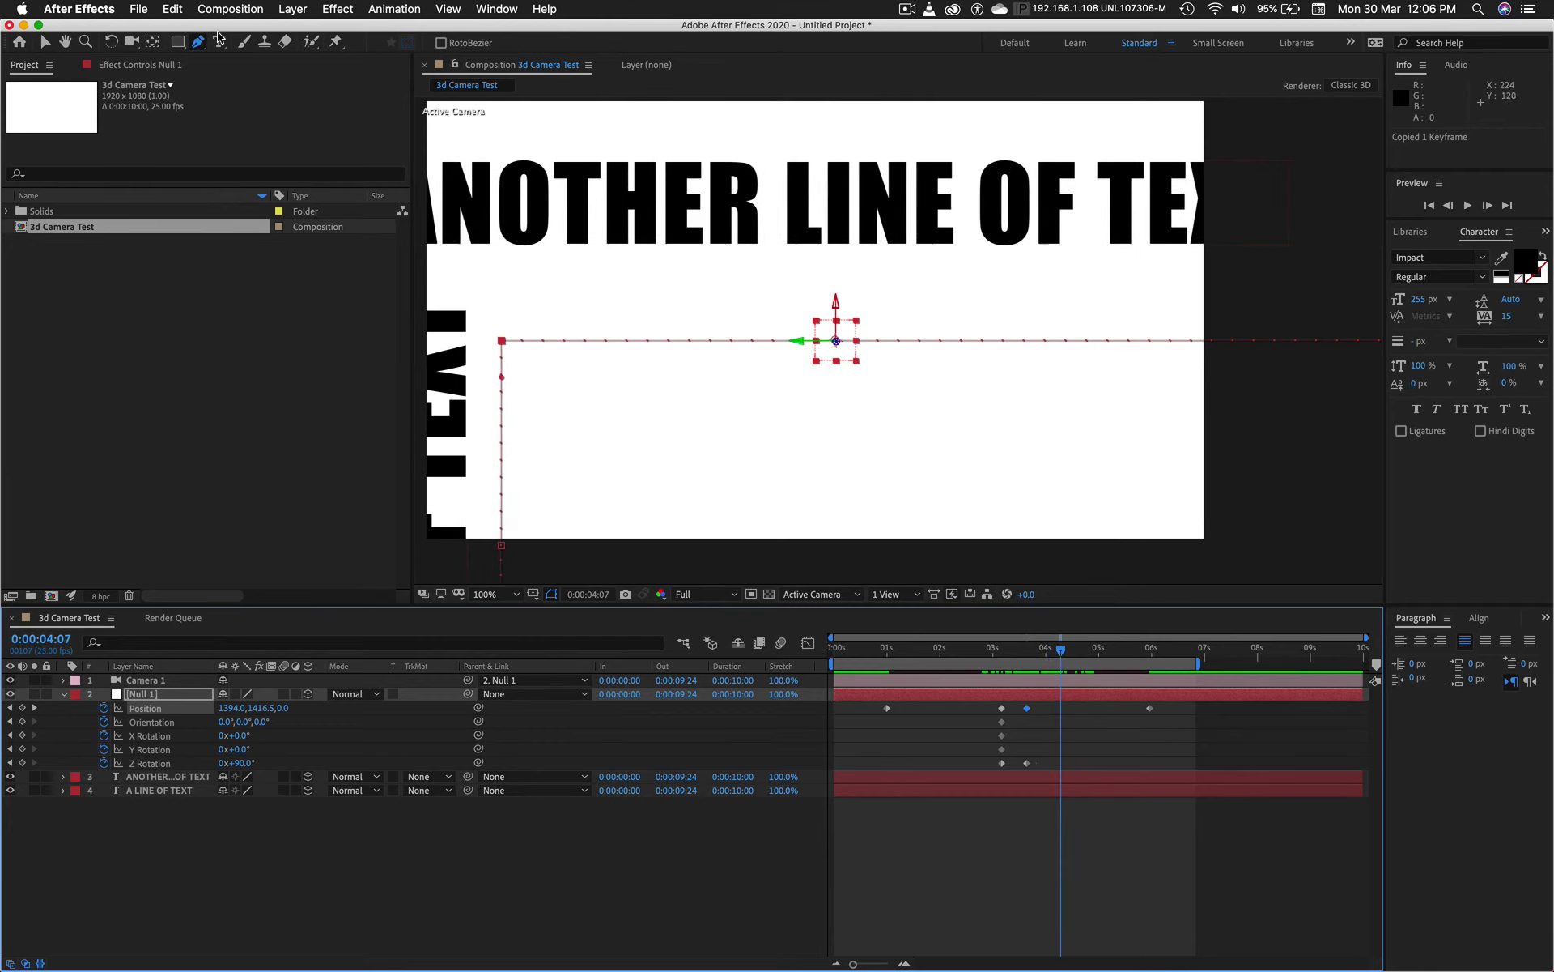
left_click(172, 9)
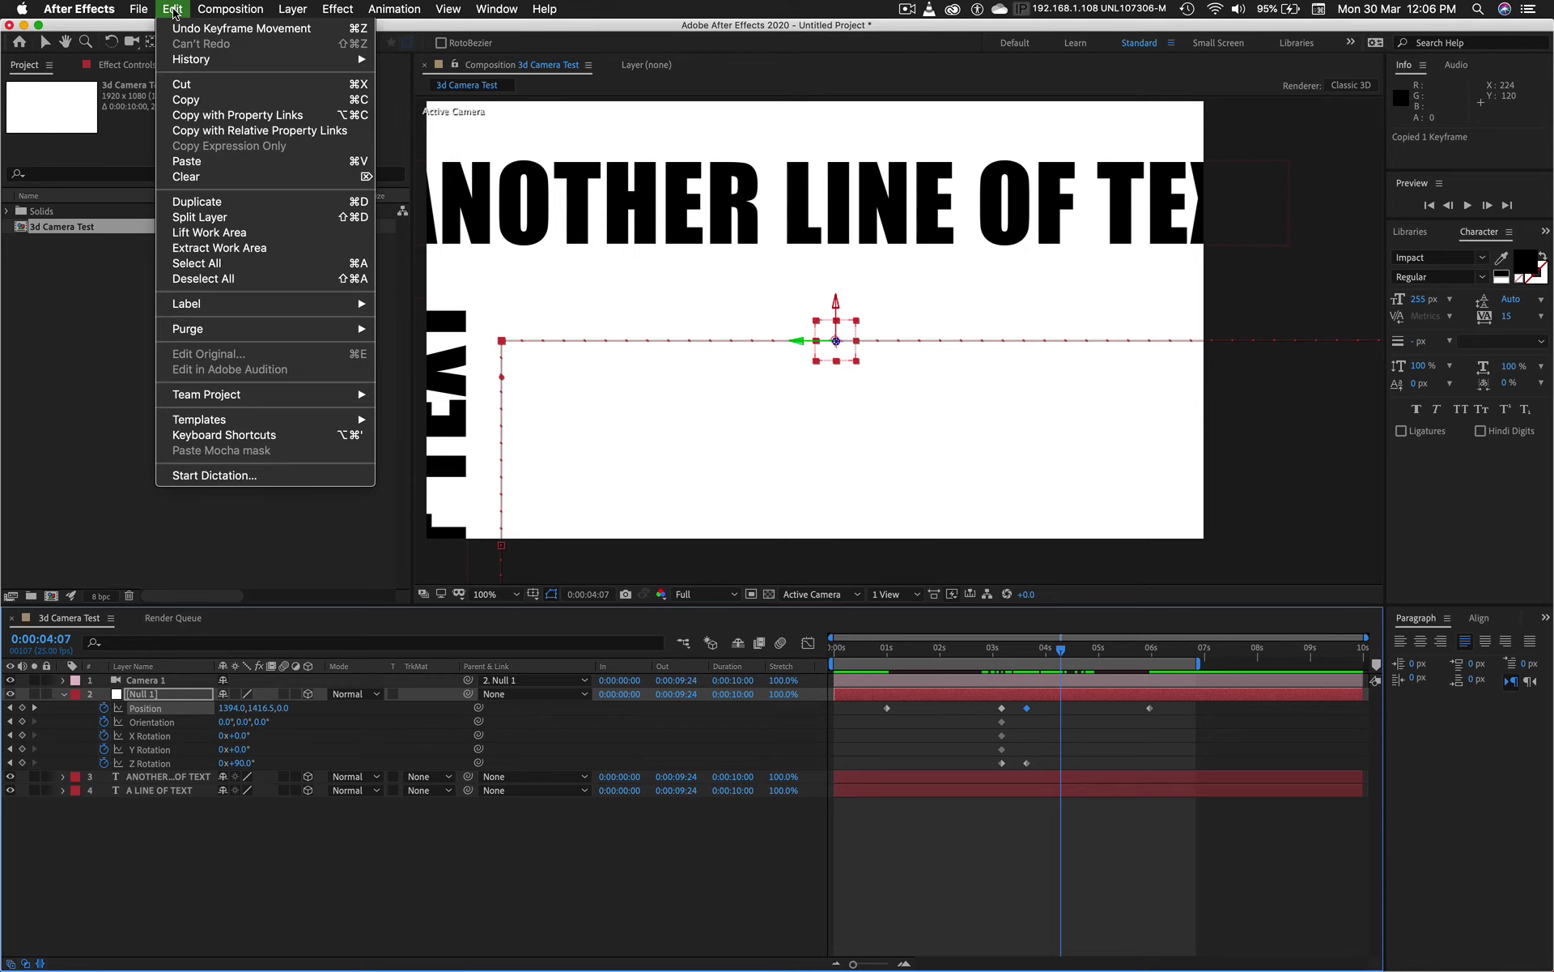
left_click(187, 162)
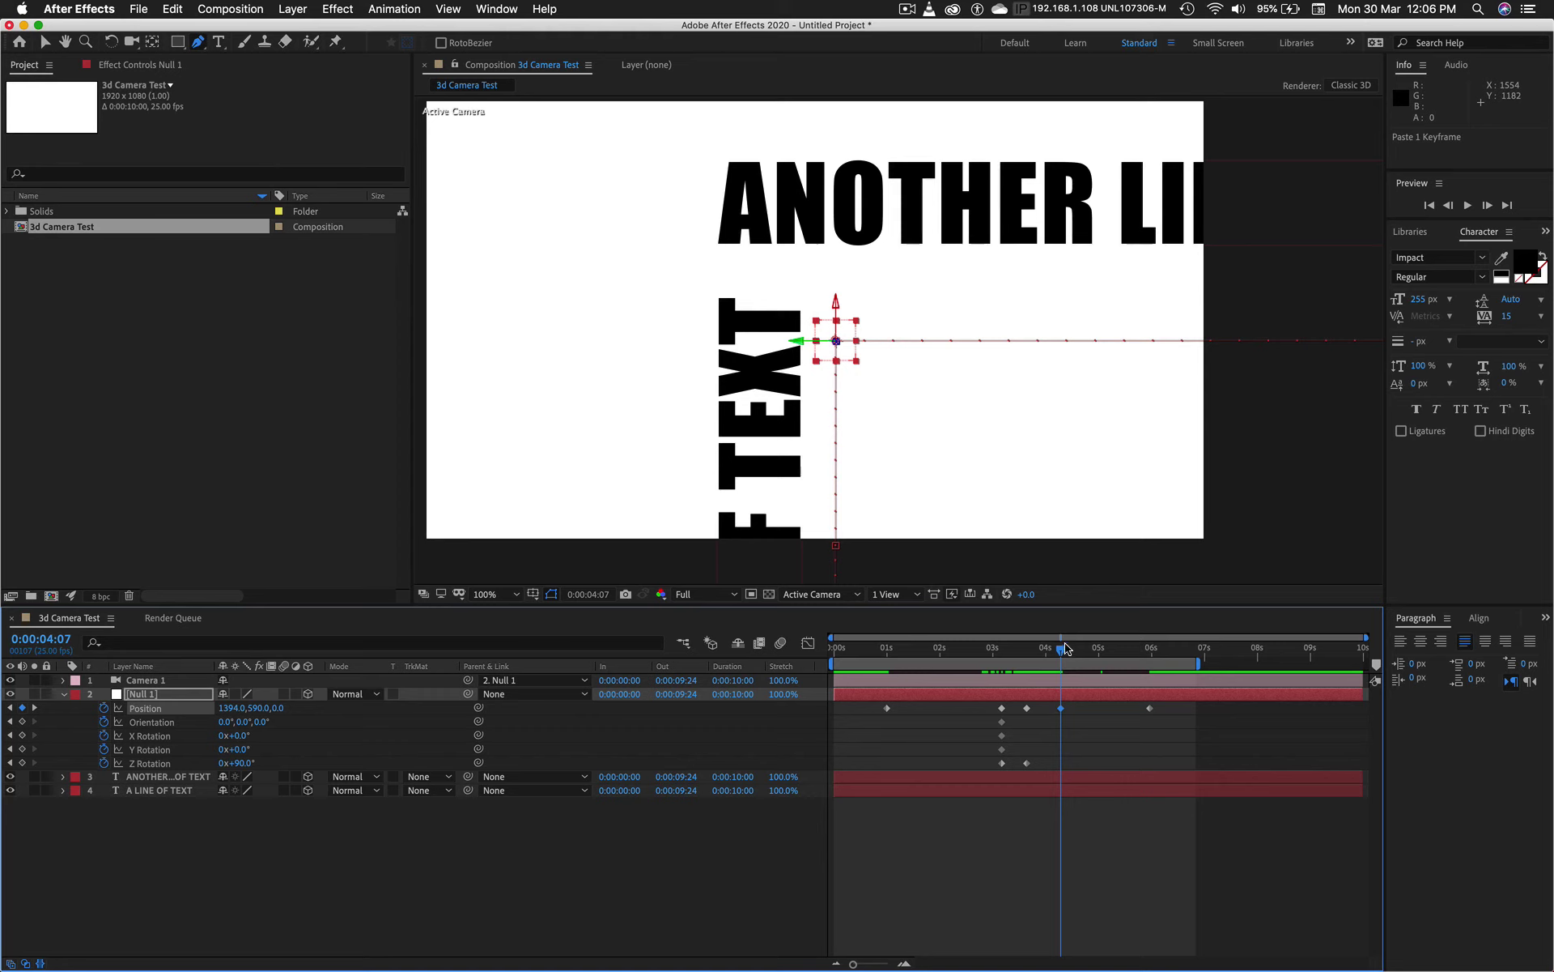
Step: Preview the animation and move the null's last two Position keyframes earlier, to about 0:00:04:01 and 0:00:05:02
left_click_drag(1063, 650, 901, 649)
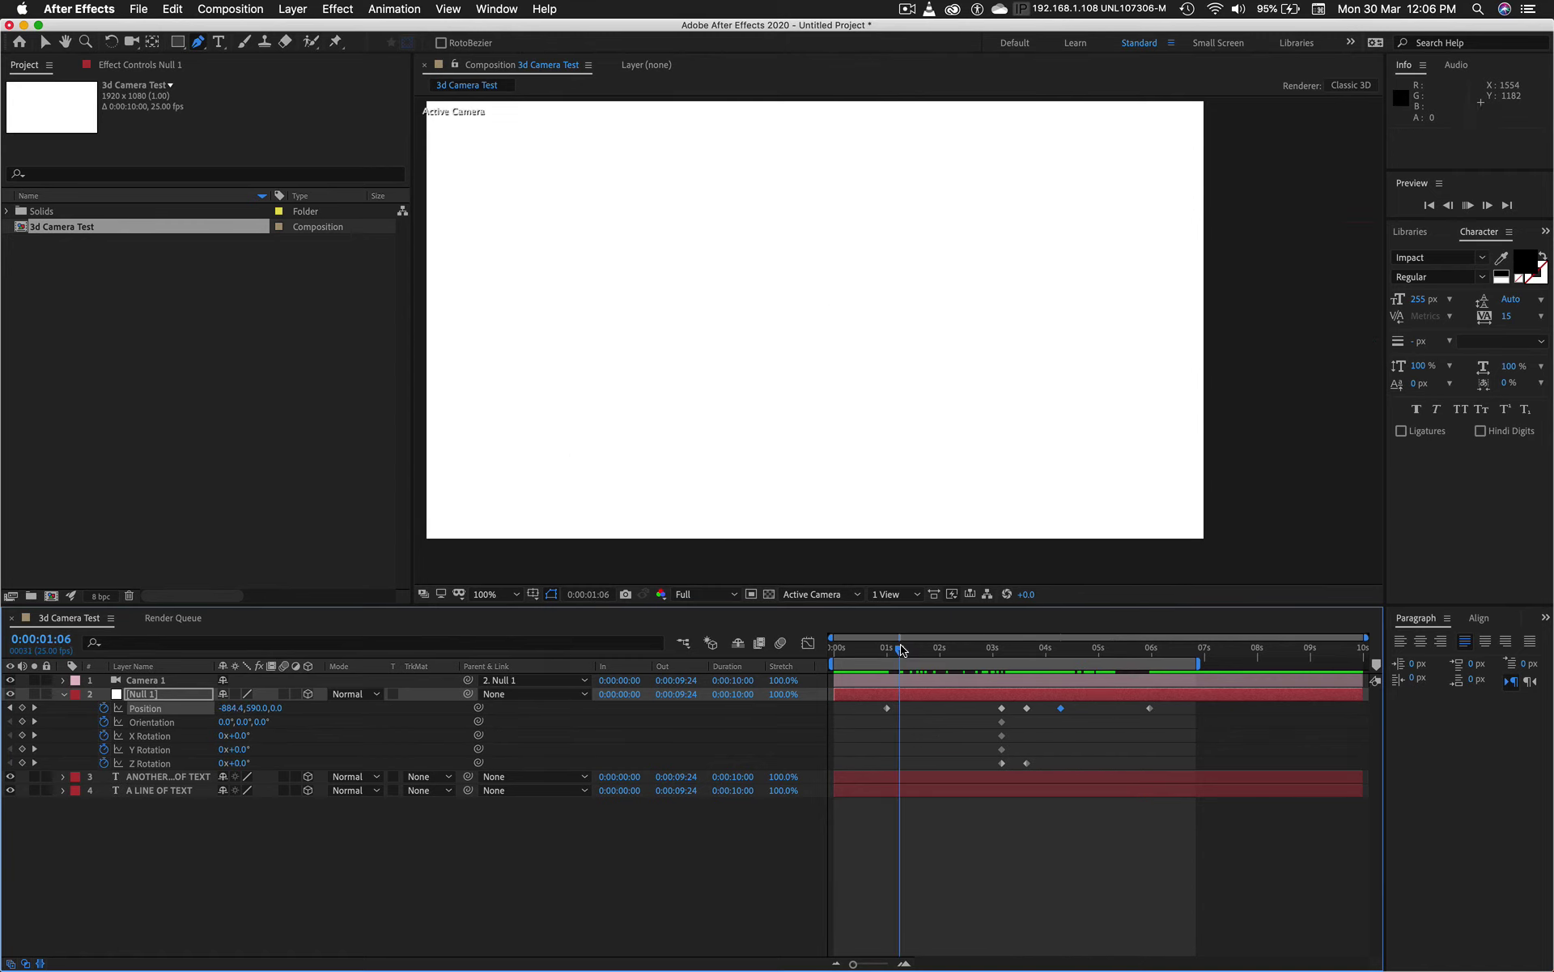
key("space")
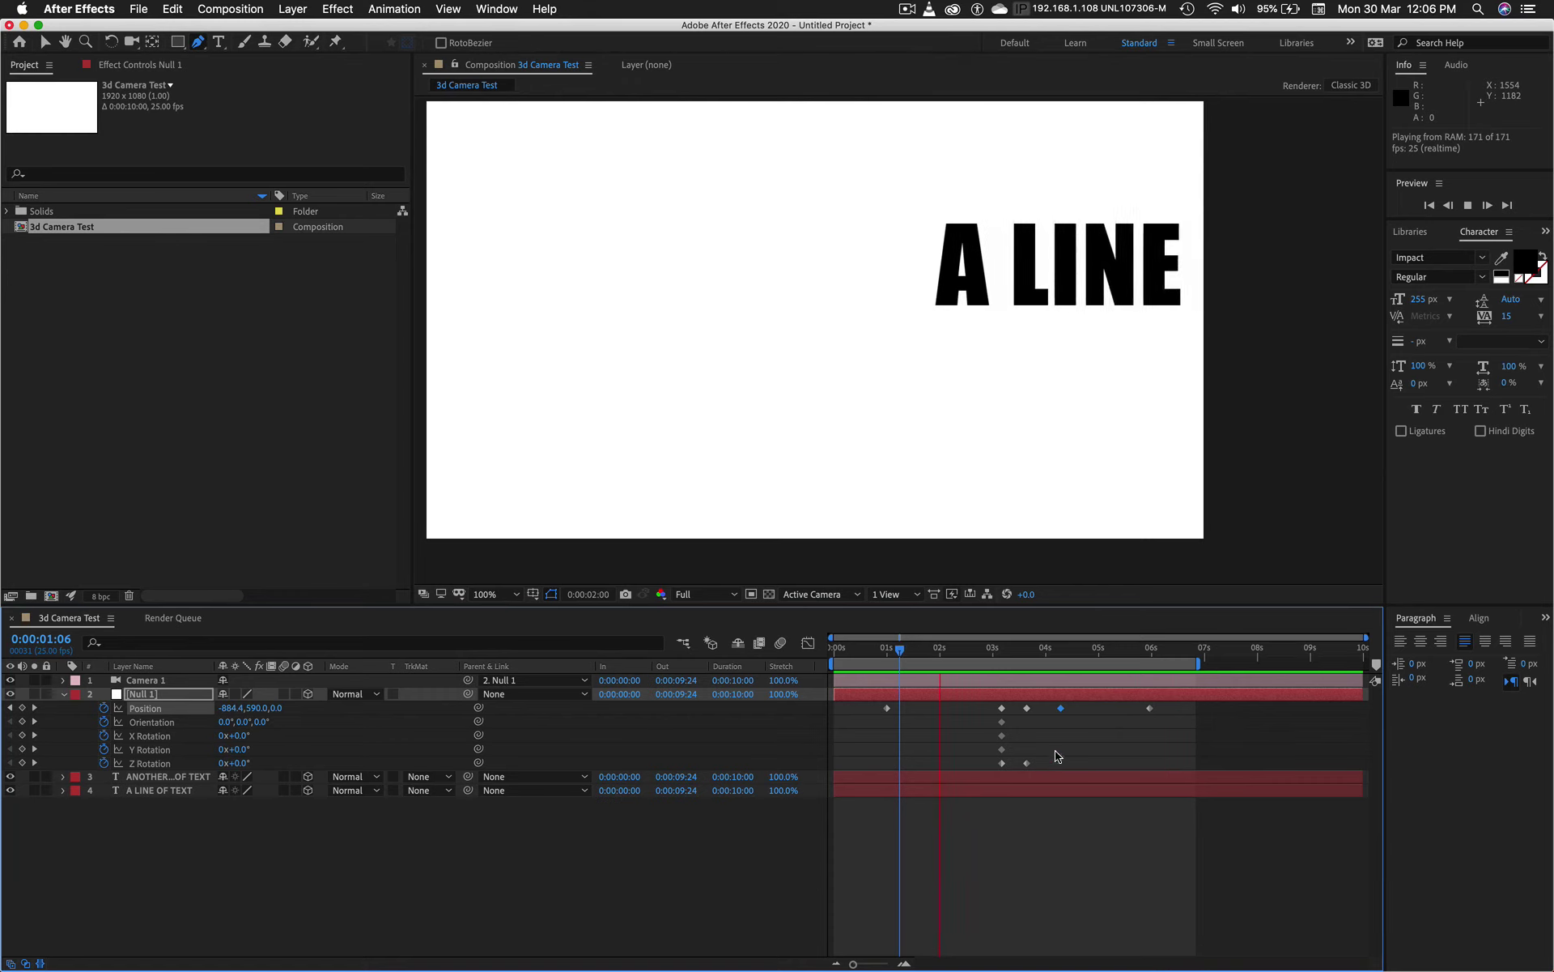
key("space")
left_click_drag(1064, 716, 1106, 716)
key("space")
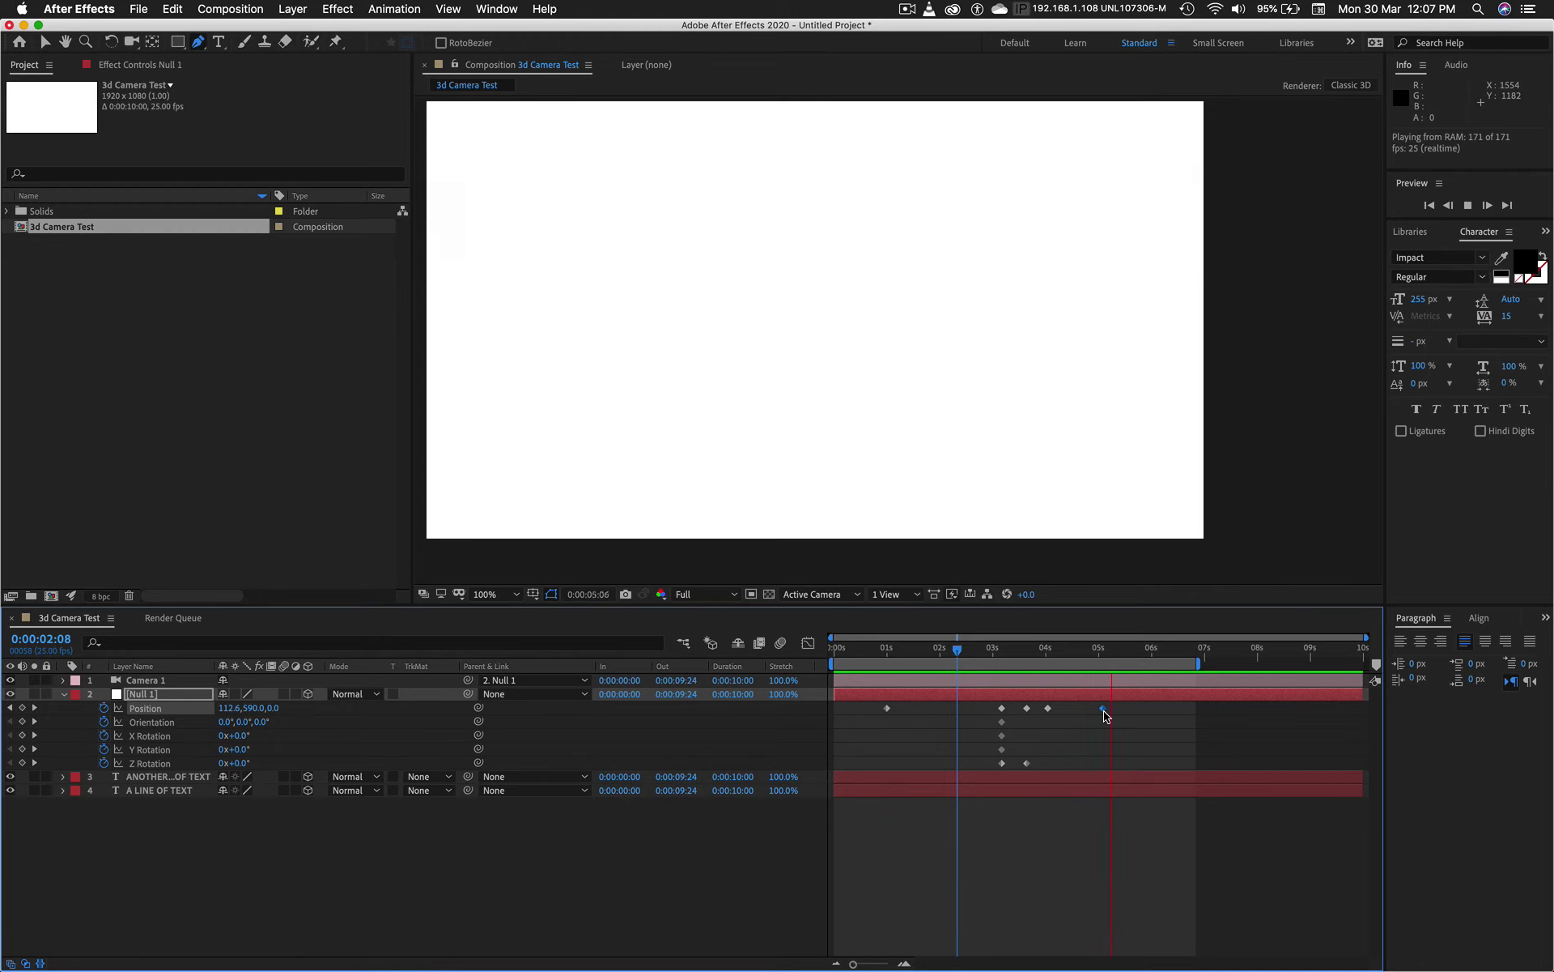
key("space")
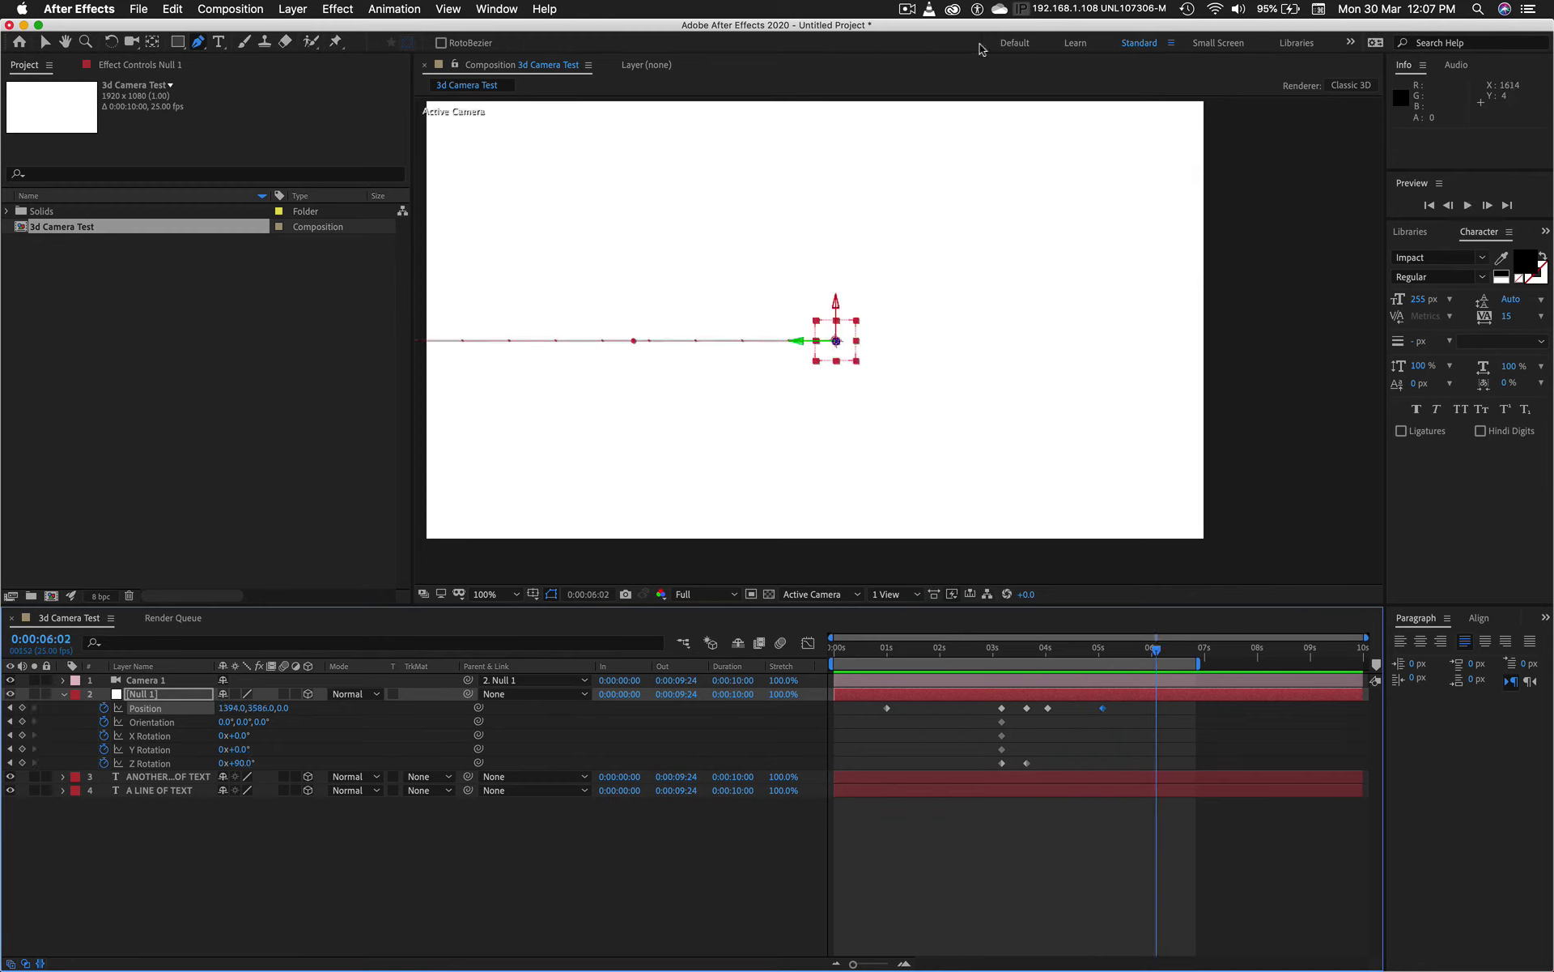